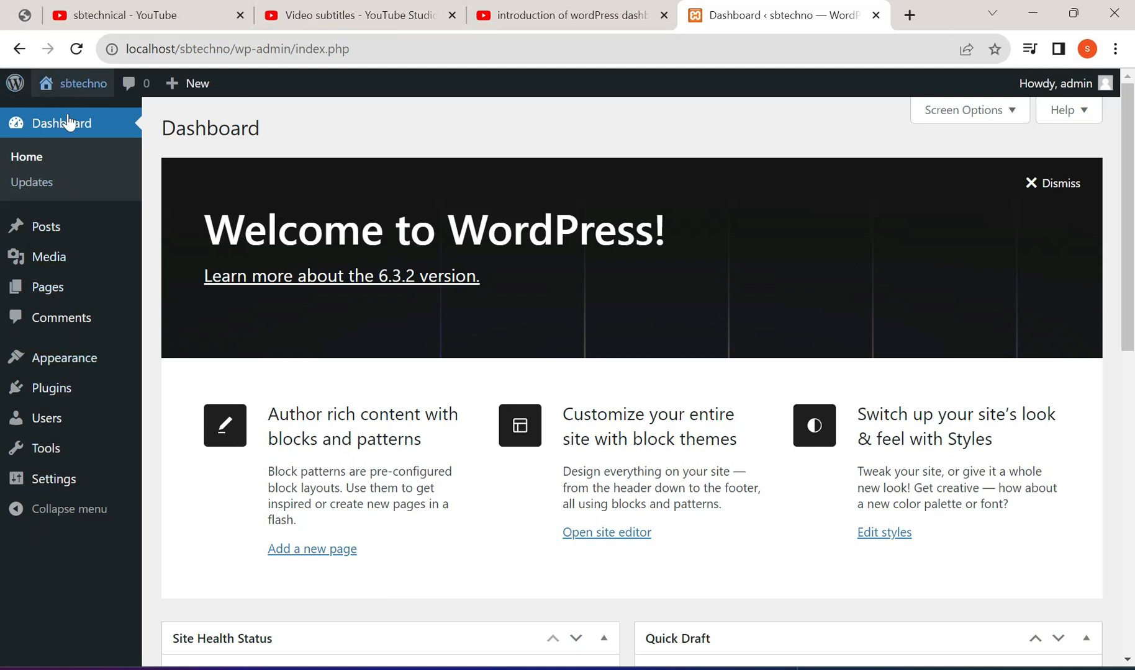
# Step: Find the Elementor Website Builder plugin by searching for "elementor" among new plugins, and install and activate it
pyautogui.moveTo(86, 430)
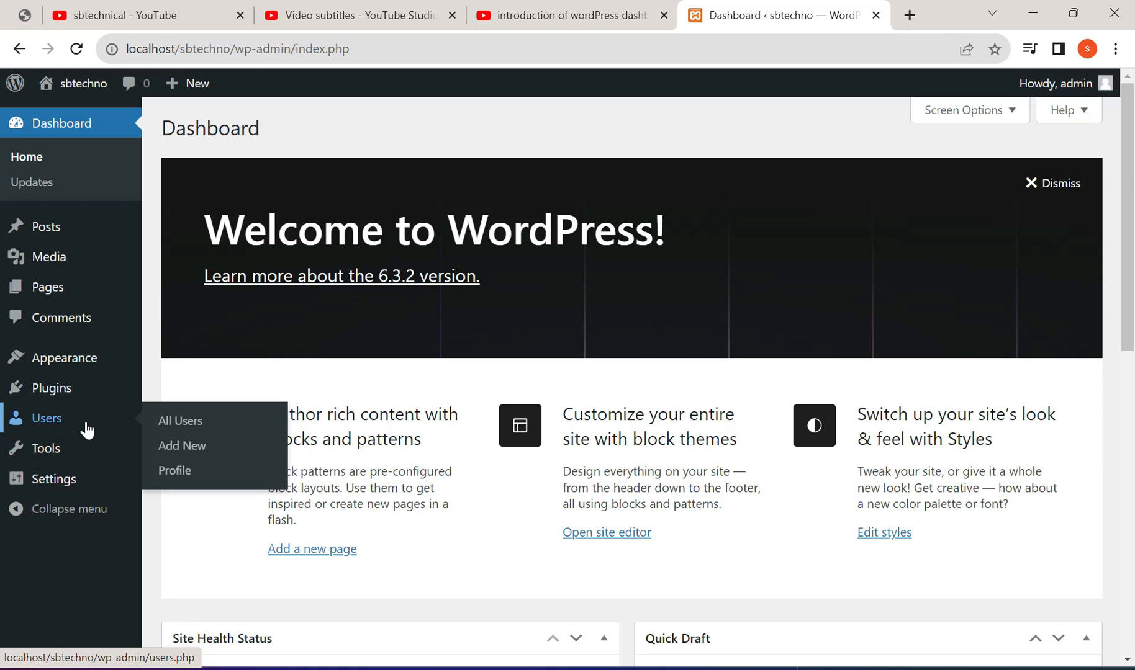
pyautogui.moveTo(108, 401)
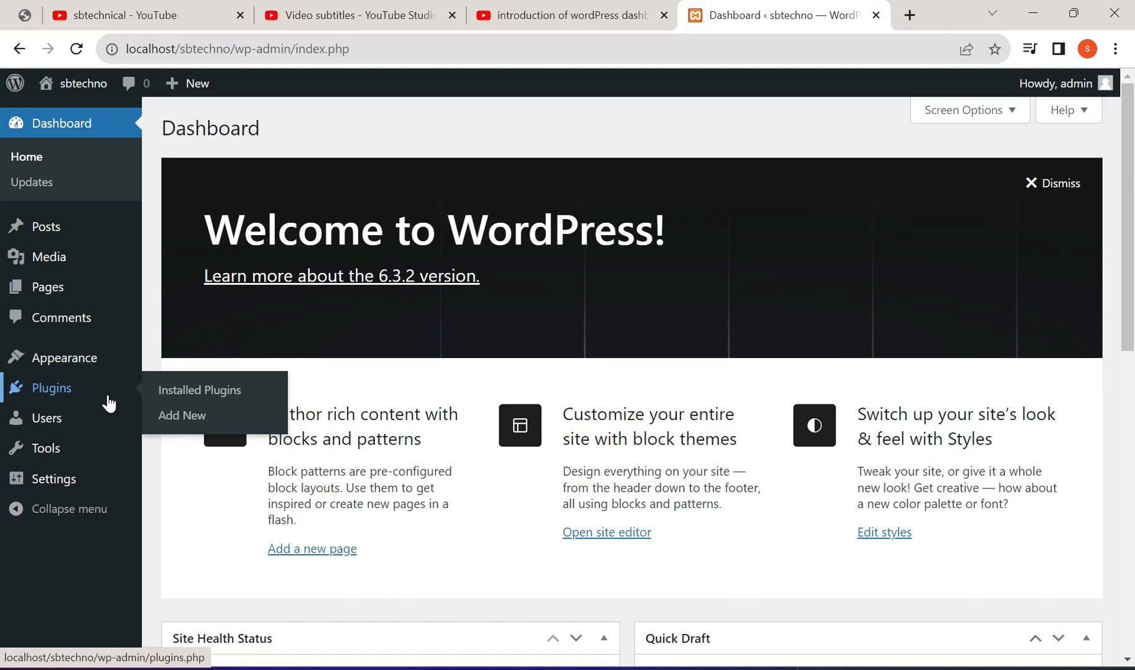
pyautogui.click(67, 391)
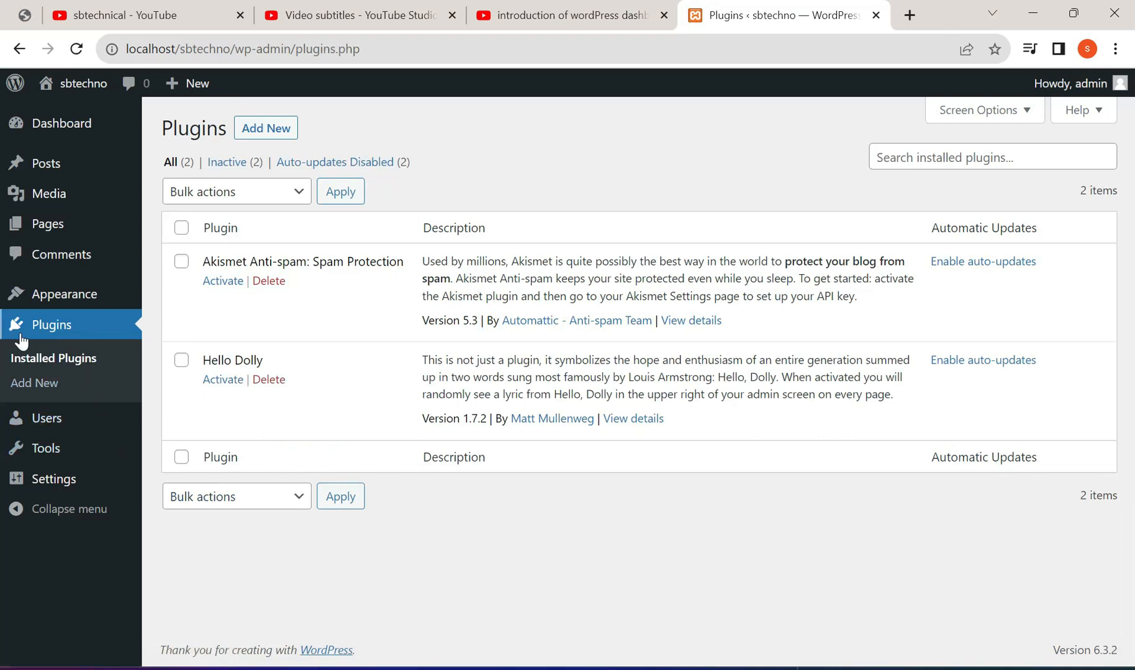
pyautogui.click(267, 129)
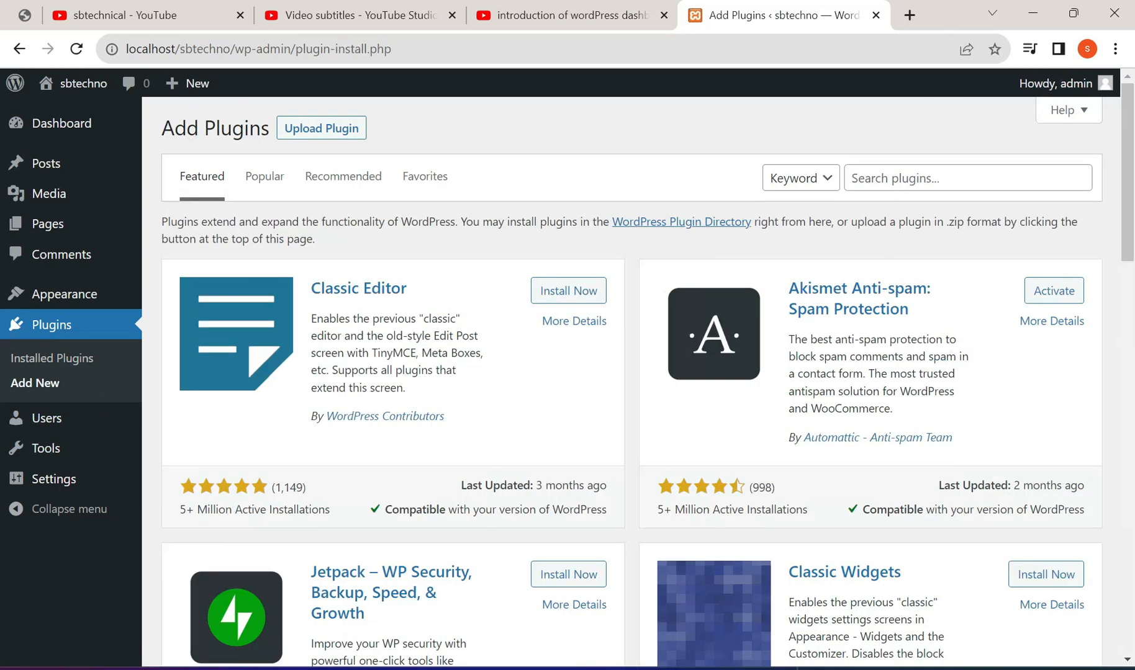
pyautogui.click(891, 178)
pyautogui.write('elementor')
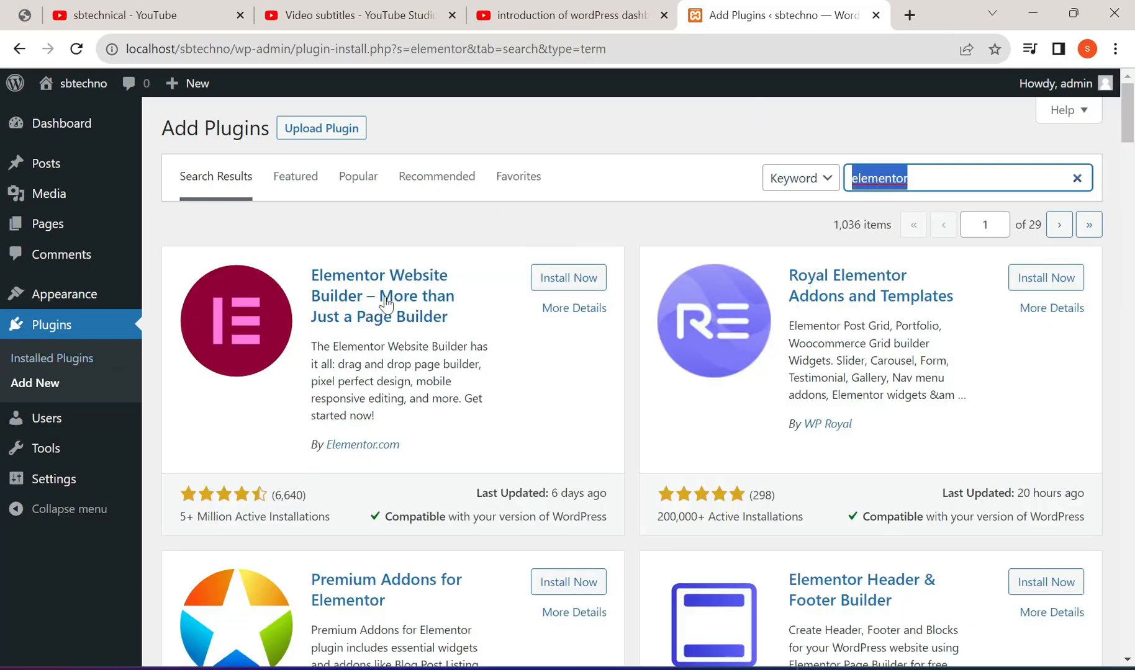
pyautogui.click(579, 287)
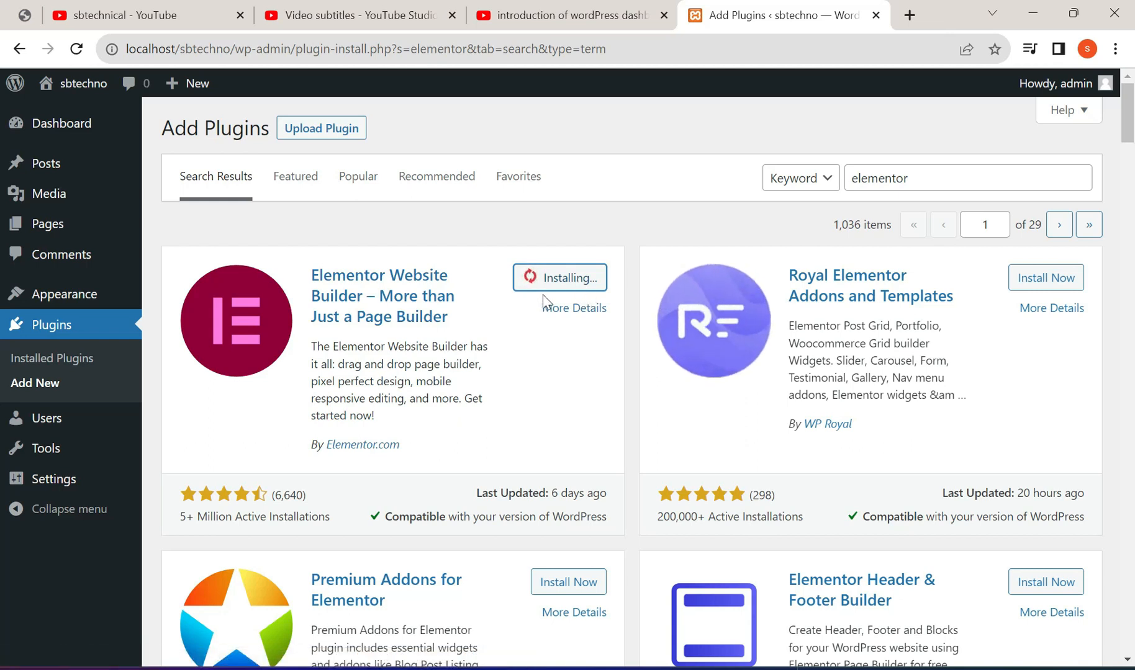
pyautogui.click(568, 284)
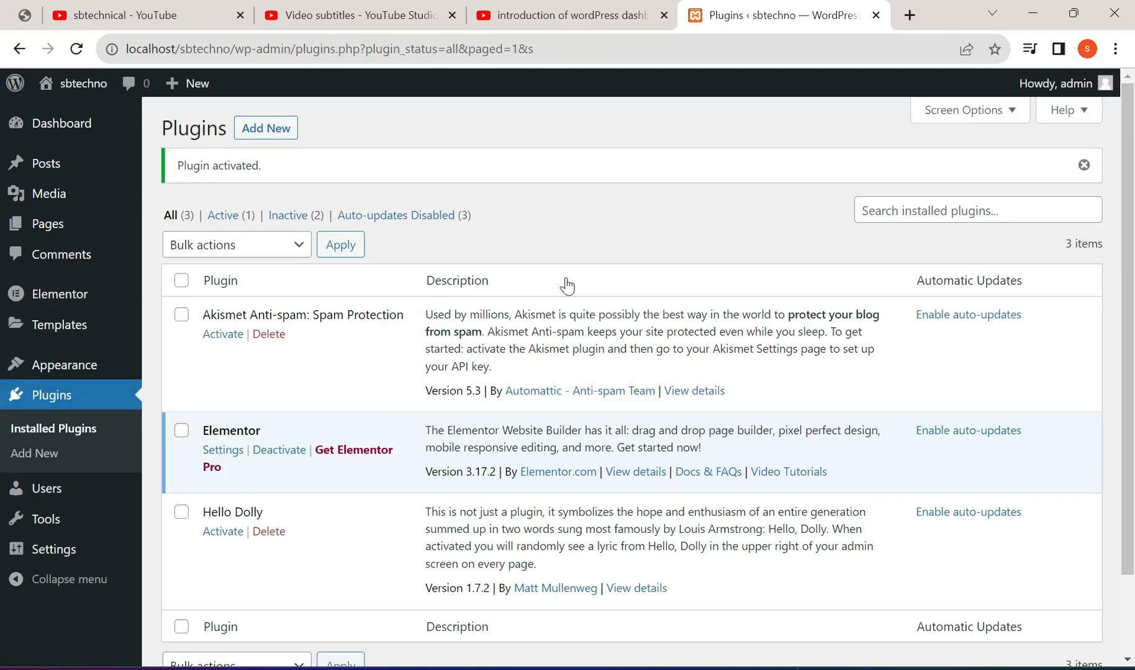
pyautogui.scroll(-2, 422, 474)
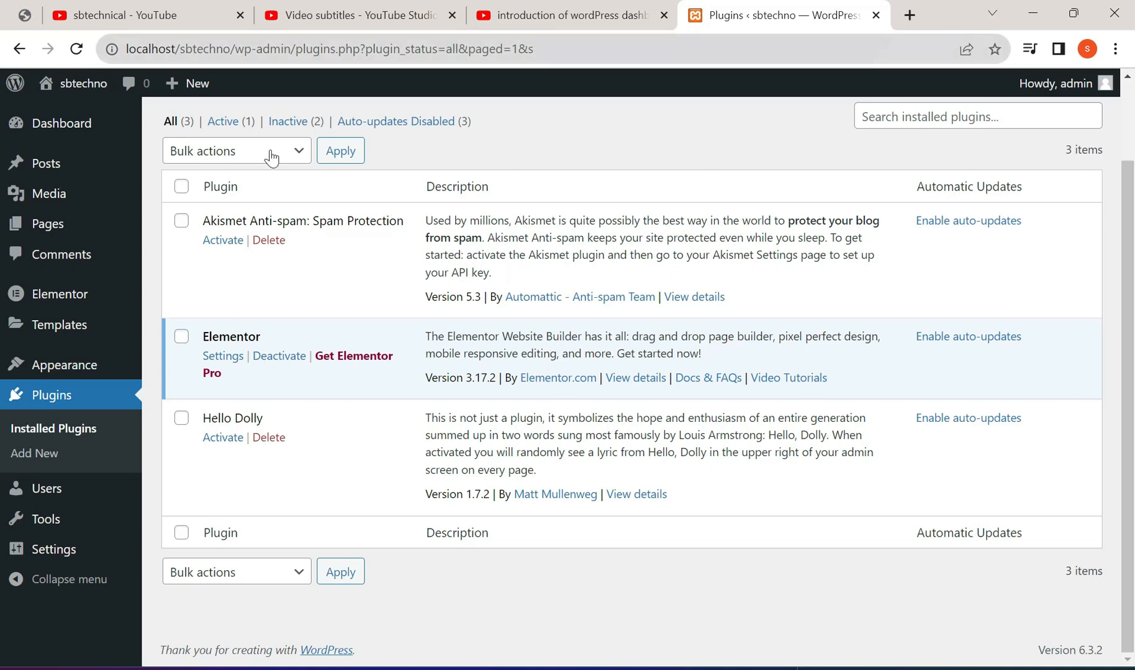
# Step: Open the draft page Elementor #13 for editing with Elementor in a new browser tab
pyautogui.click(41, 231)
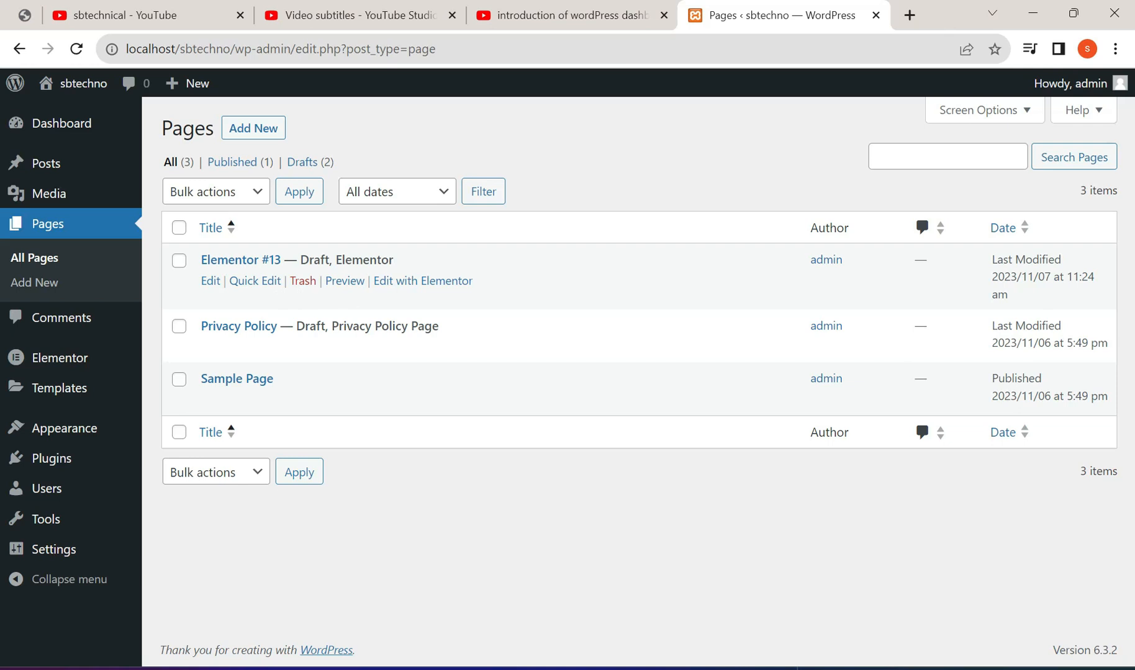
pyautogui.rightClick(412, 284)
pyautogui.click(465, 299)
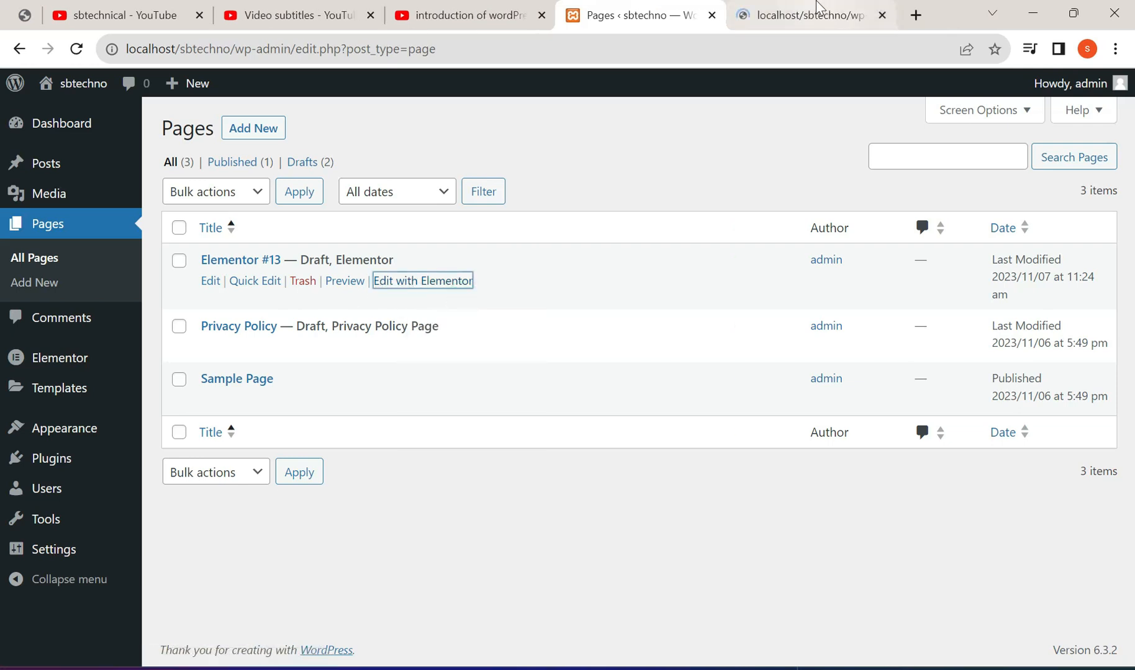
pyautogui.click(810, 13)
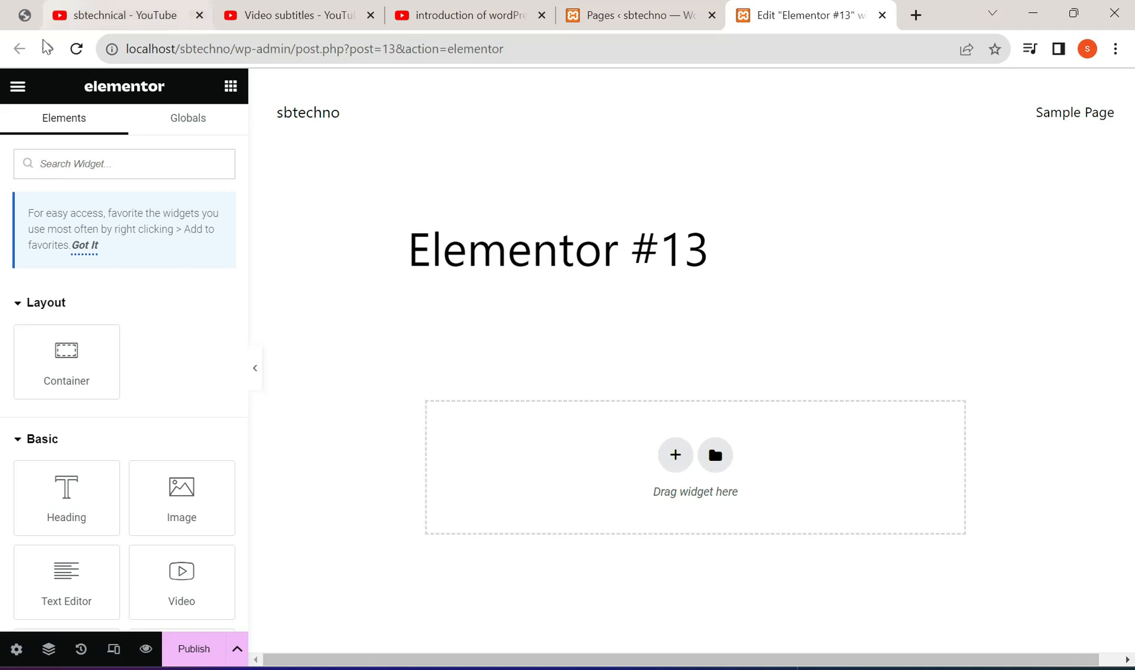
# Step: Examine the available Elementor widgets and the page canvas from header to footer
pyautogui.scroll(-15, 62, 504)
pyautogui.scroll(-18, 62, 504)
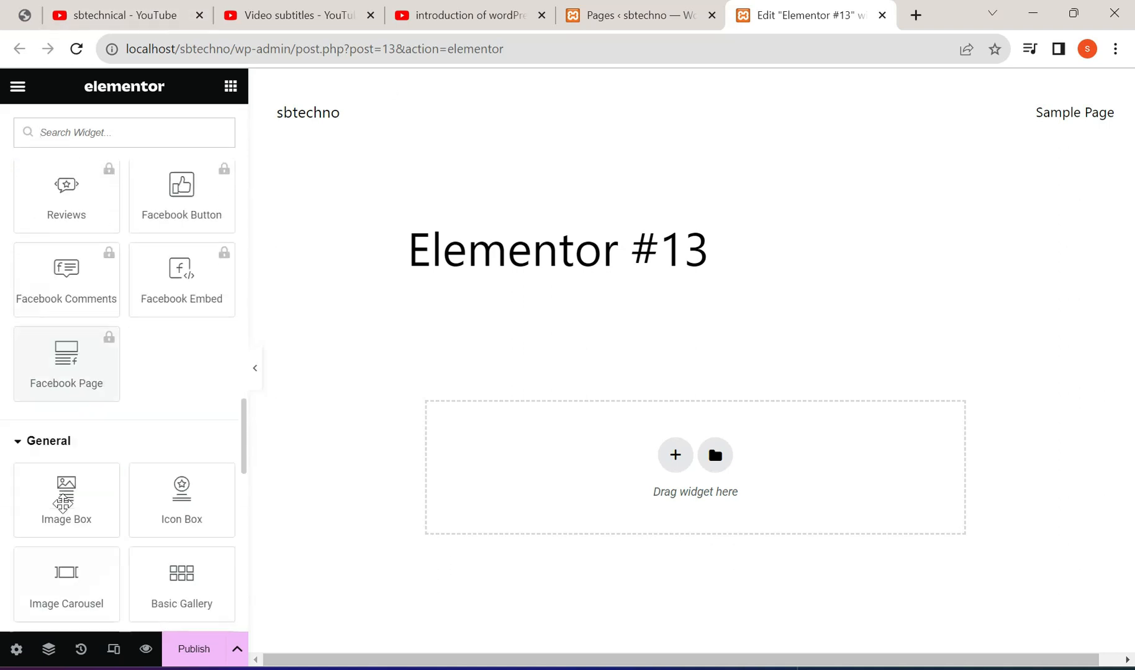
pyautogui.scroll(12, 67, 506)
pyautogui.scroll(20, 66, 506)
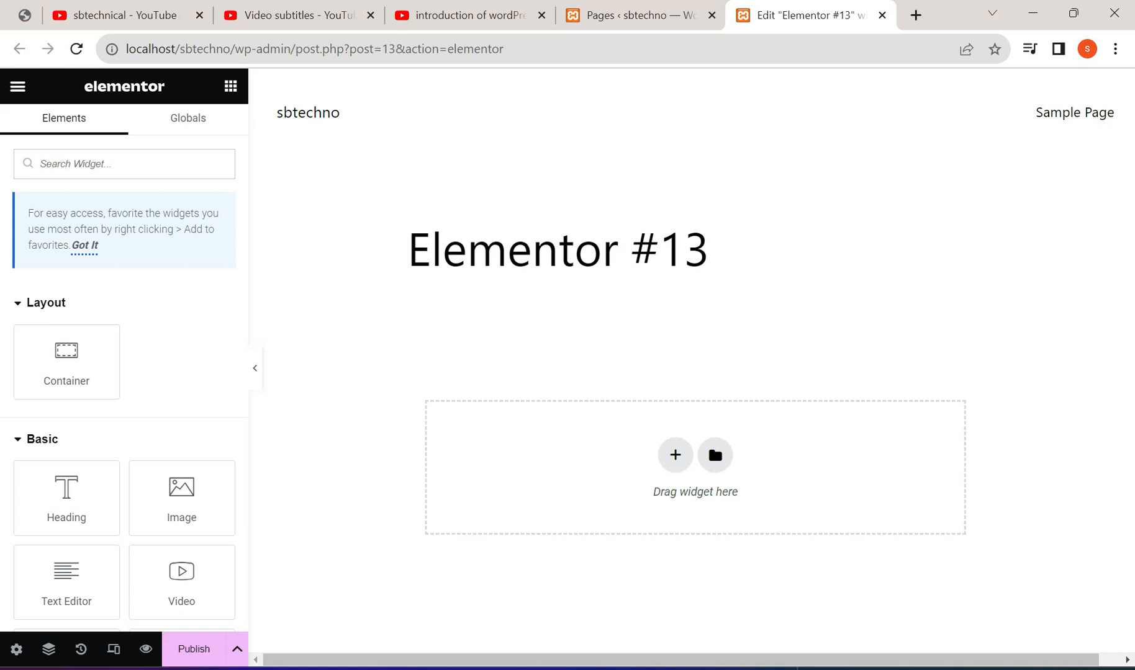
pyautogui.scroll(-2, 626, 357)
pyautogui.scroll(2, 630, 367)
pyautogui.scroll(-2, 634, 366)
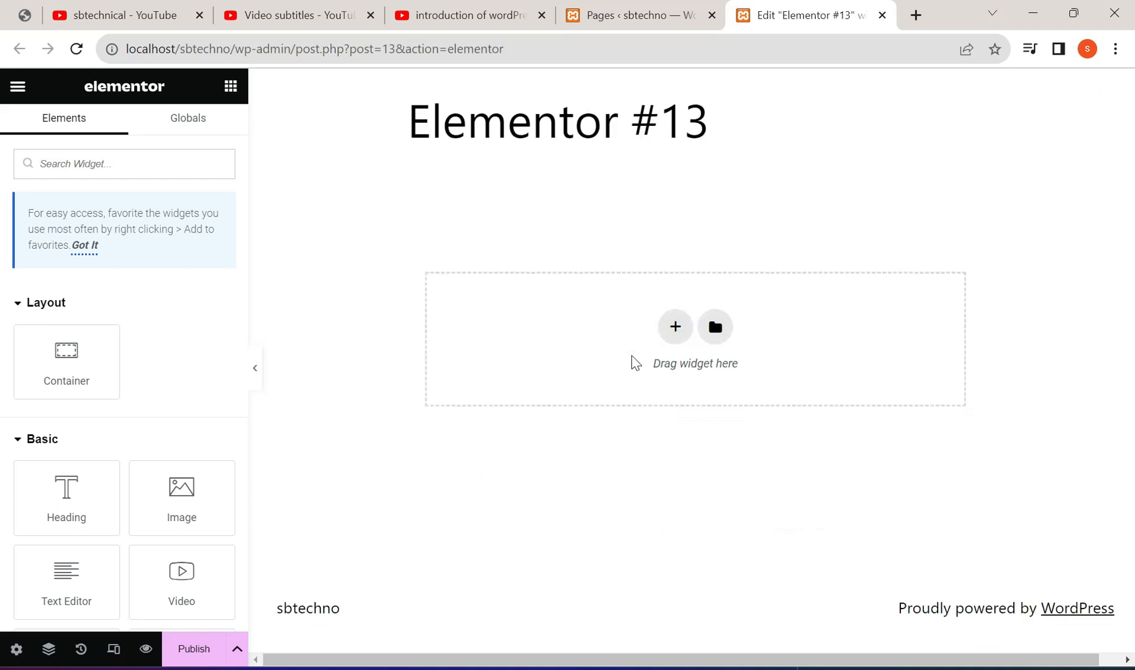
pyautogui.scroll(2, 595, 347)
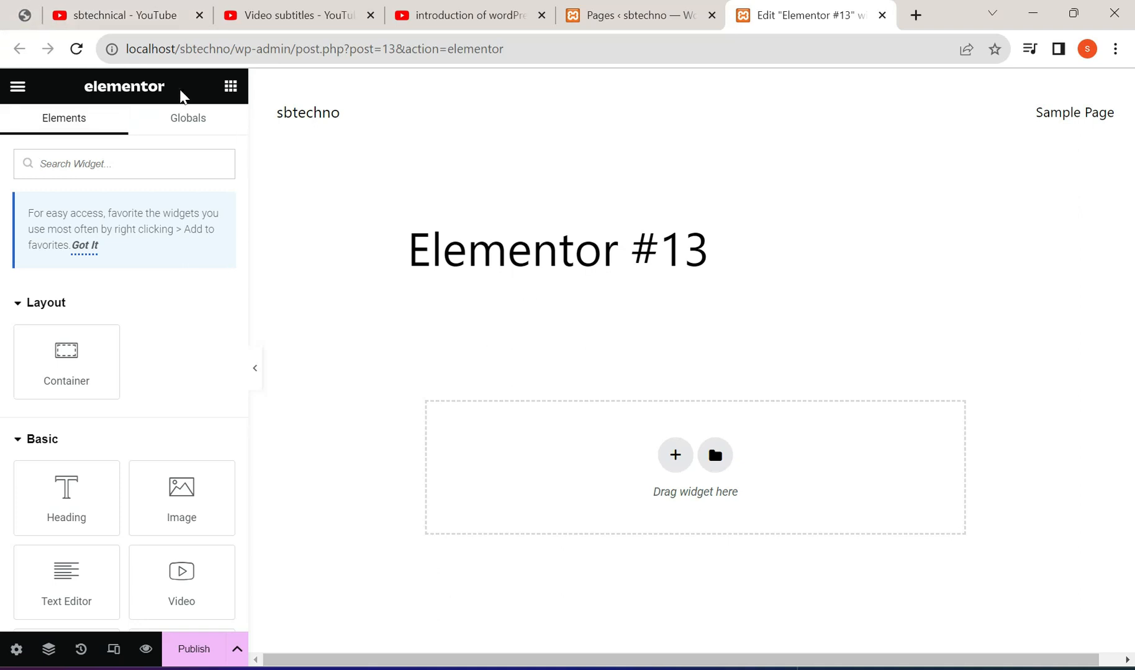
pyautogui.moveTo(180, 93); pyautogui.dragTo(114, 104)
pyautogui.click(469, 226)
# Step: Open sbtechnical.in in a new browser tab and examine its home page header and sections
pyautogui.click(915, 15)
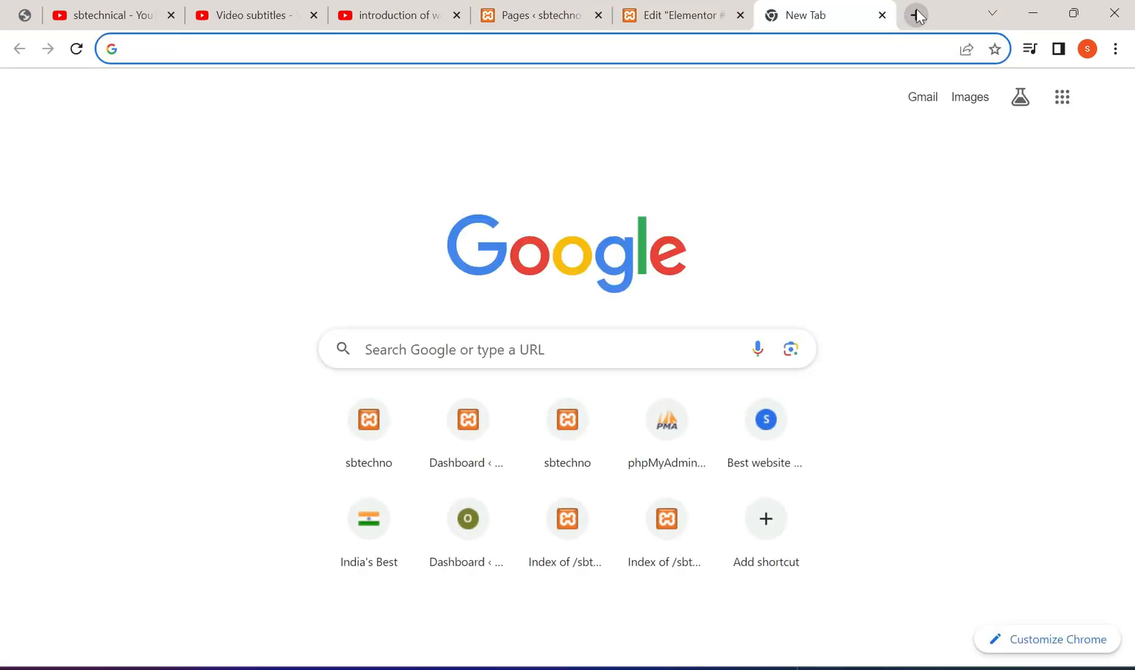
pyautogui.write('sbte')
pyautogui.press('Right')
pyautogui.press('Return')
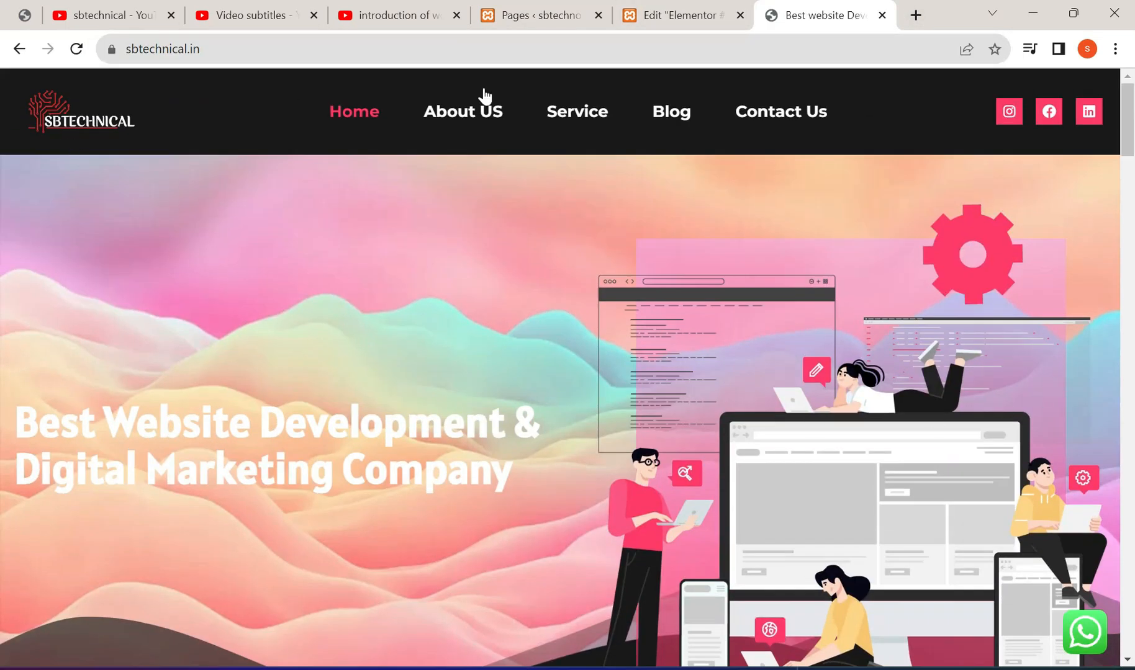
pyautogui.scroll(-12, 795, 376)
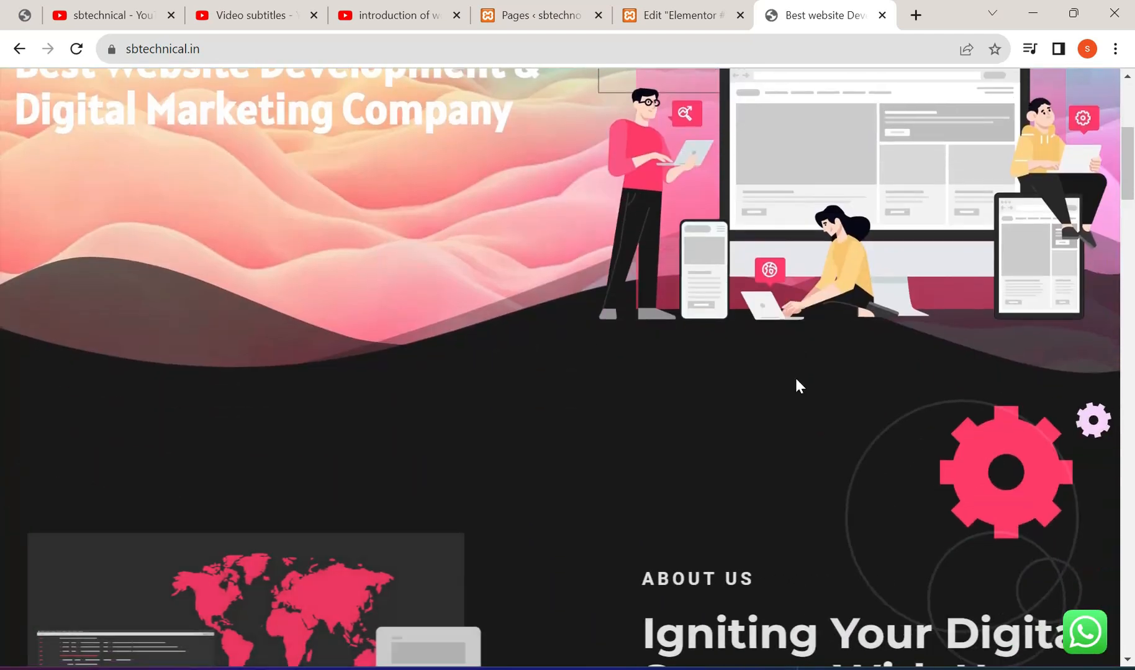
pyautogui.scroll(-5, 794, 376)
pyautogui.scroll(17, 795, 376)
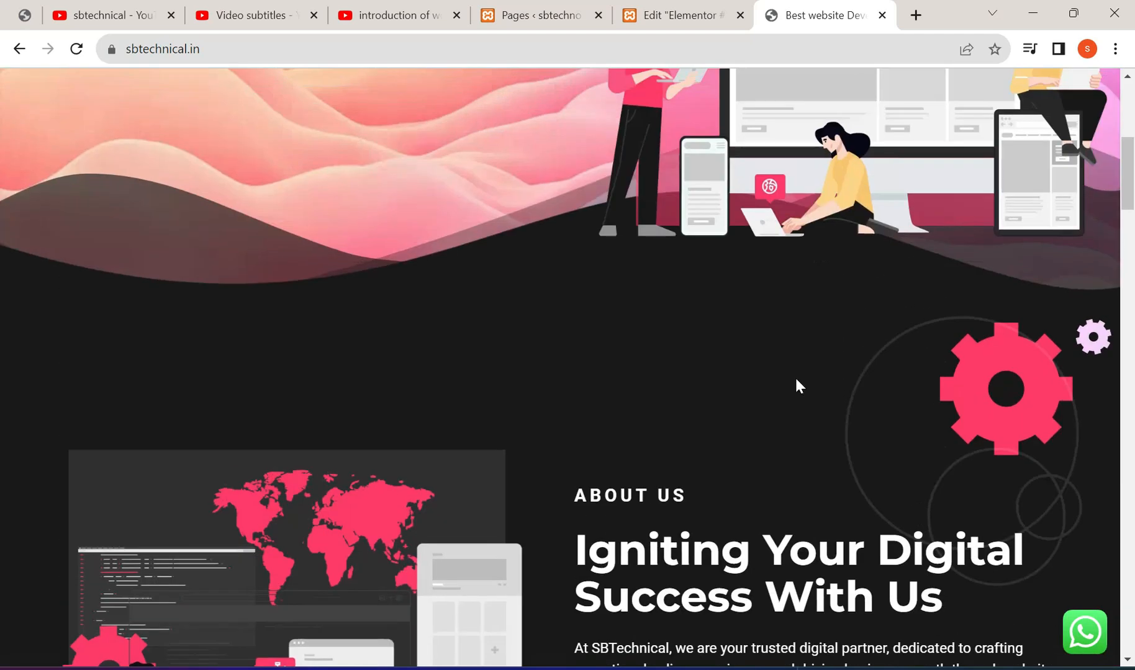
pyautogui.scroll(2, 795, 379)
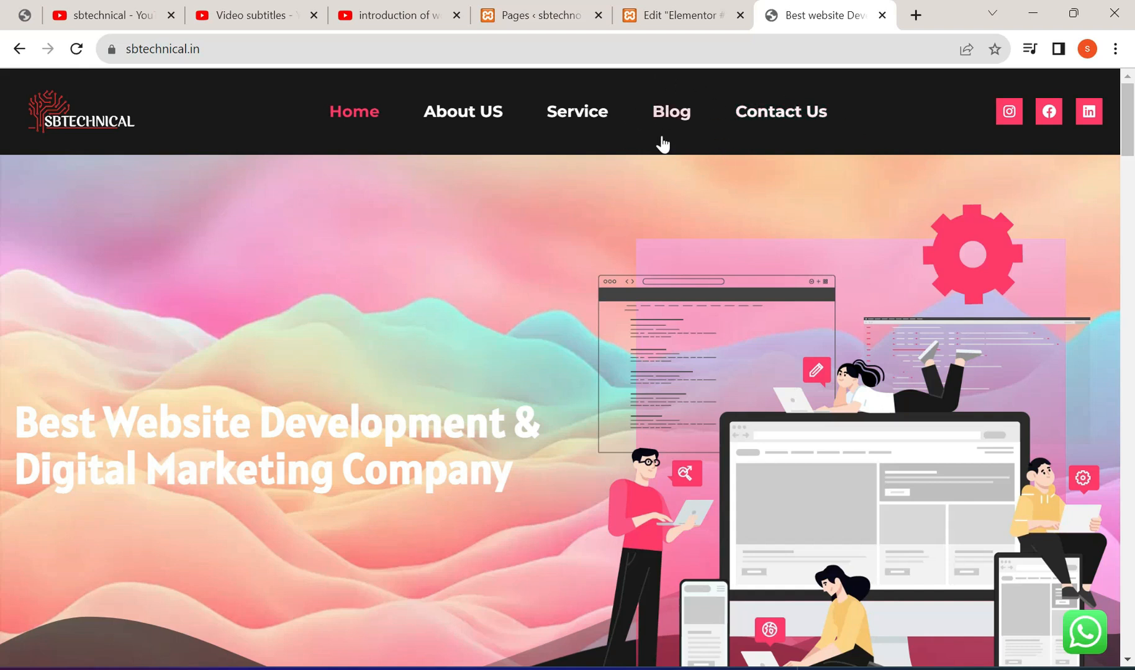
# Step: Return to the Elementor editor and set the page layout of Elementor #13 to Elementor Canvas
pyautogui.click(700, 9)
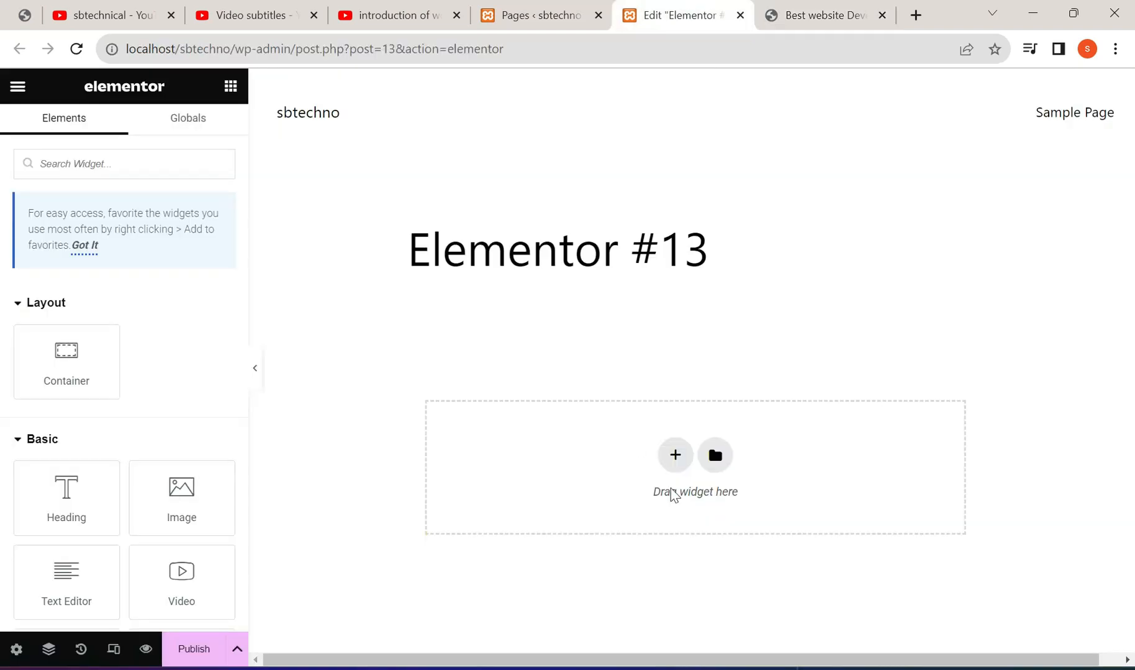
pyautogui.scroll(-2, 569, 349)
pyautogui.scroll(-2, 427, 346)
pyautogui.scroll(2, 431, 348)
pyautogui.scroll(-2, 481, 338)
pyautogui.scroll(-10, 124, 404)
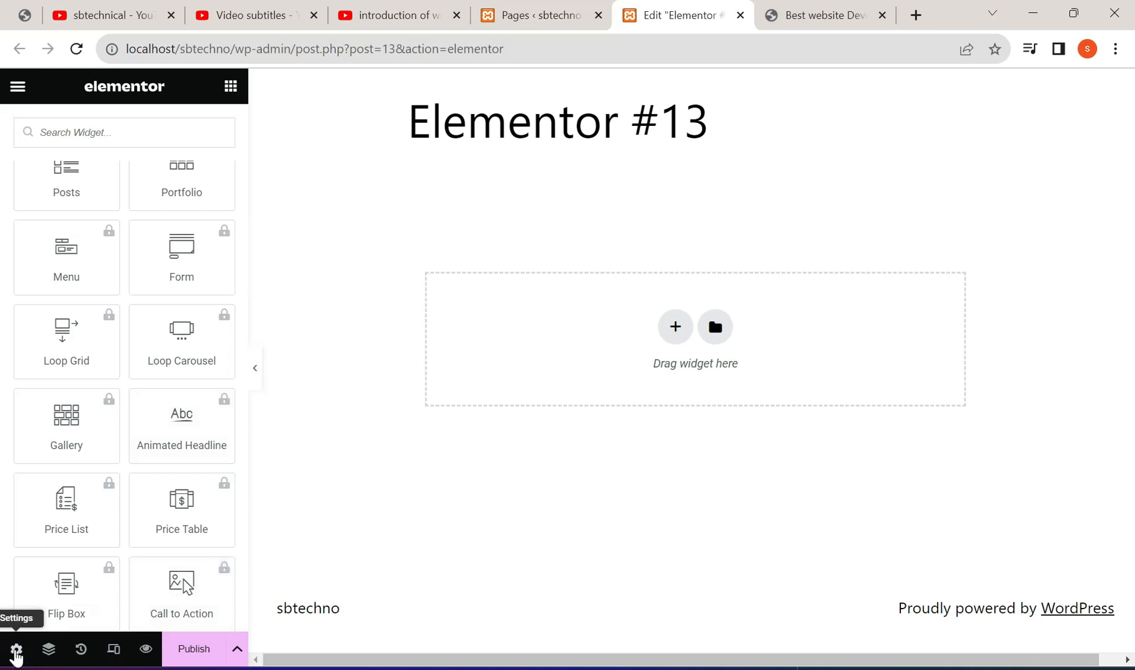
pyautogui.click(16, 651)
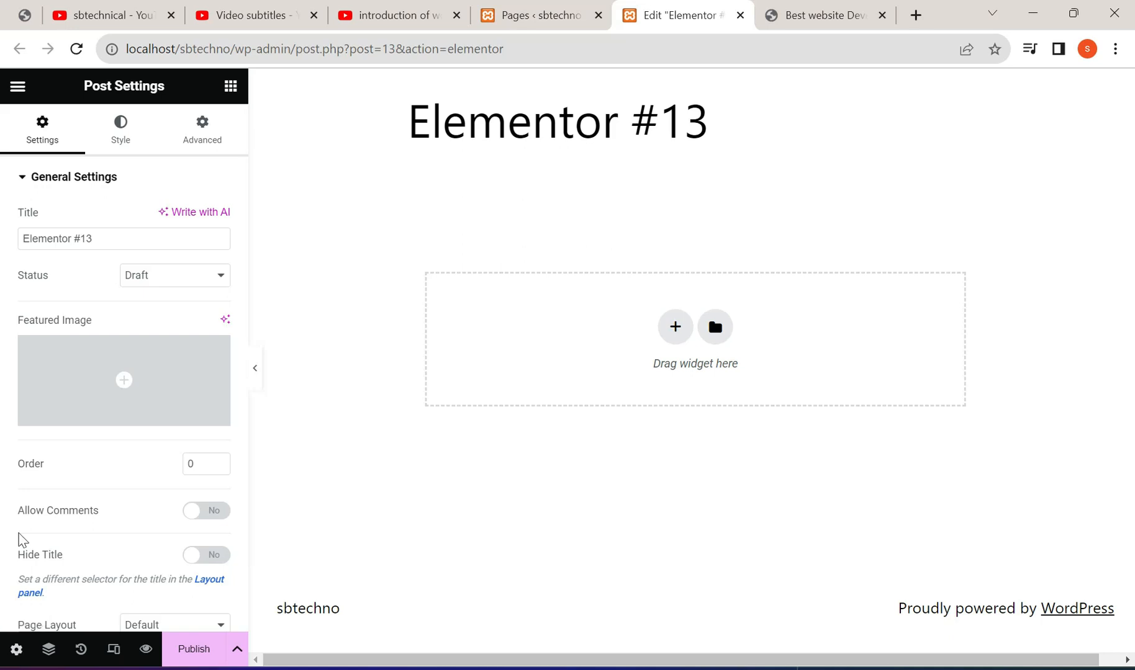
pyautogui.scroll(-1, 89, 289)
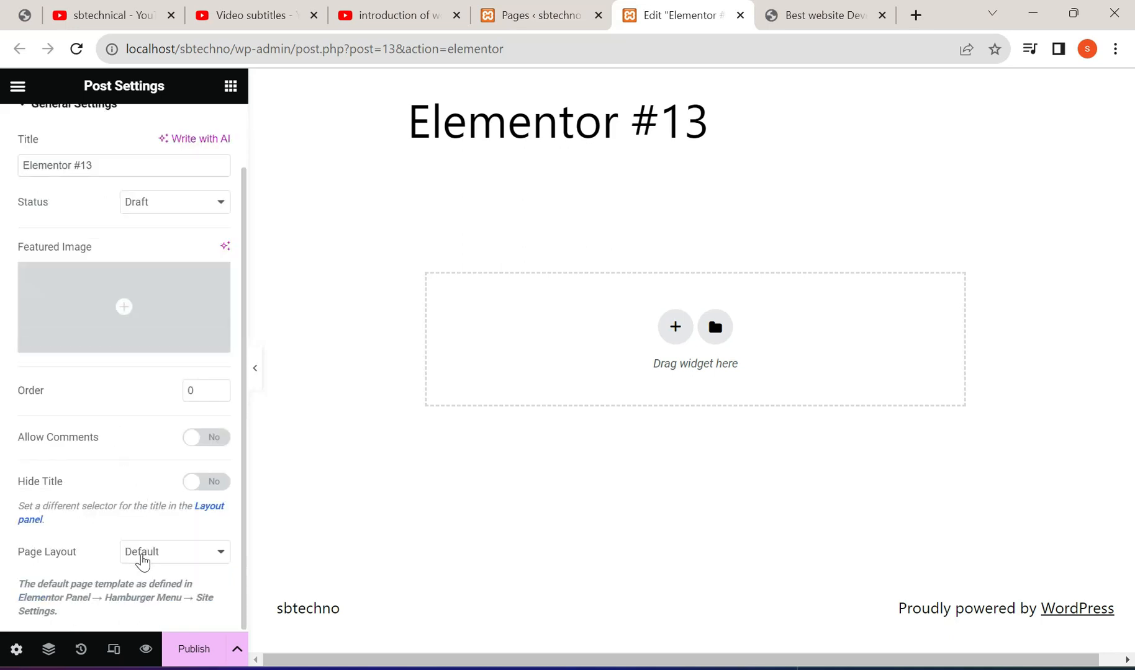
pyautogui.scroll(1, 122, 306)
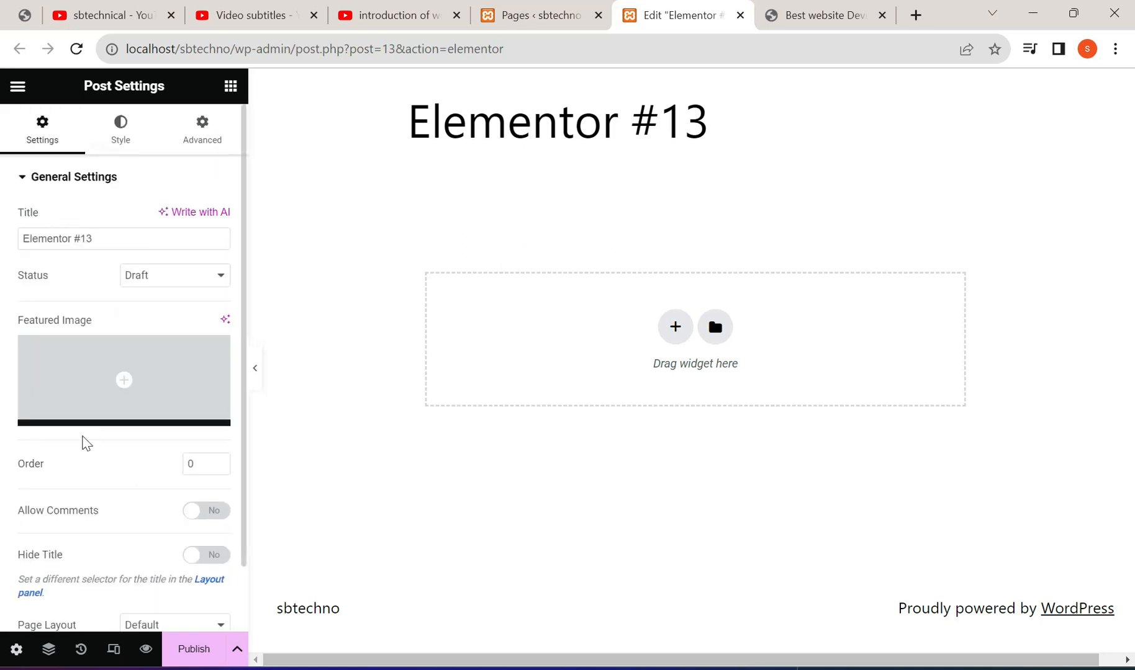
pyautogui.scroll(-1, 90, 428)
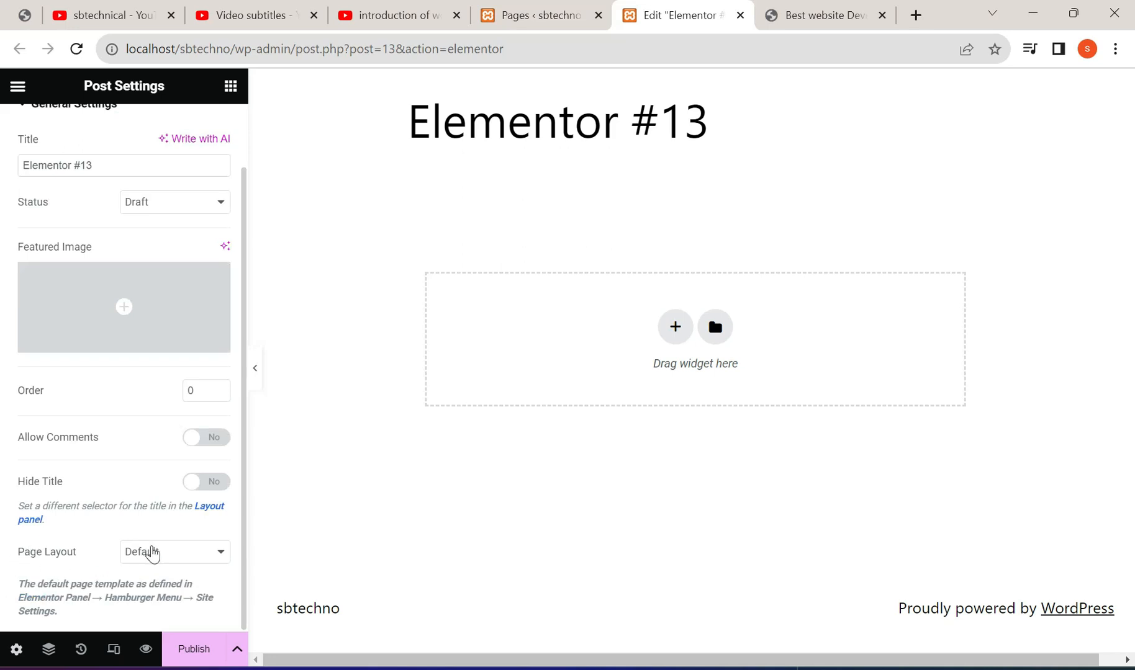
pyautogui.click(150, 551)
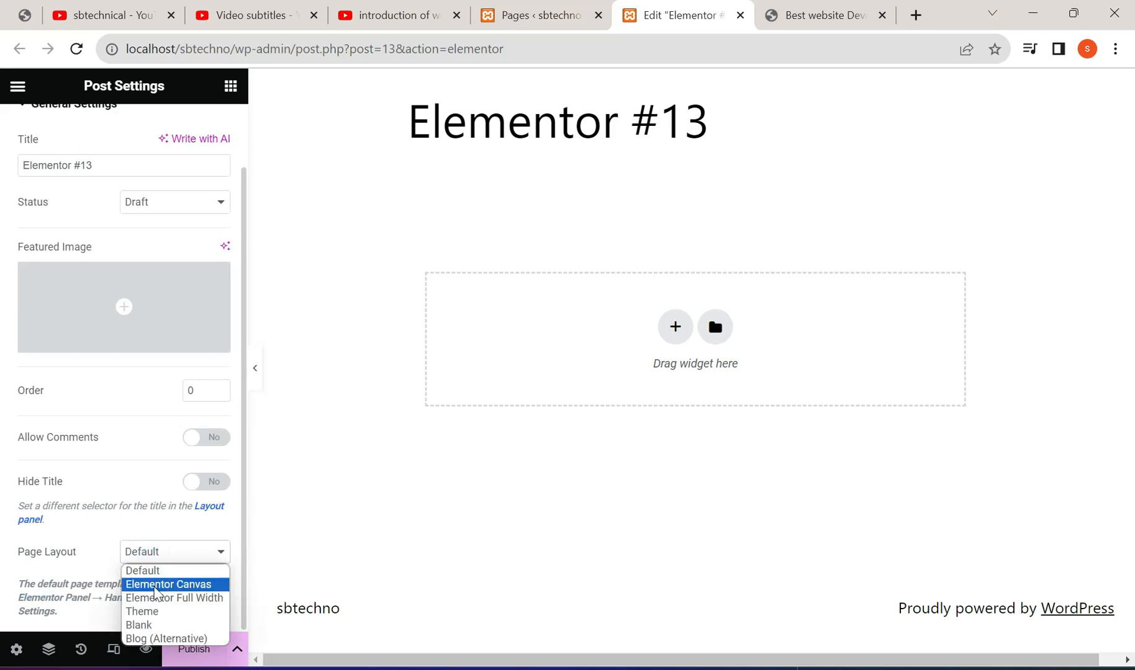
pyautogui.click(172, 586)
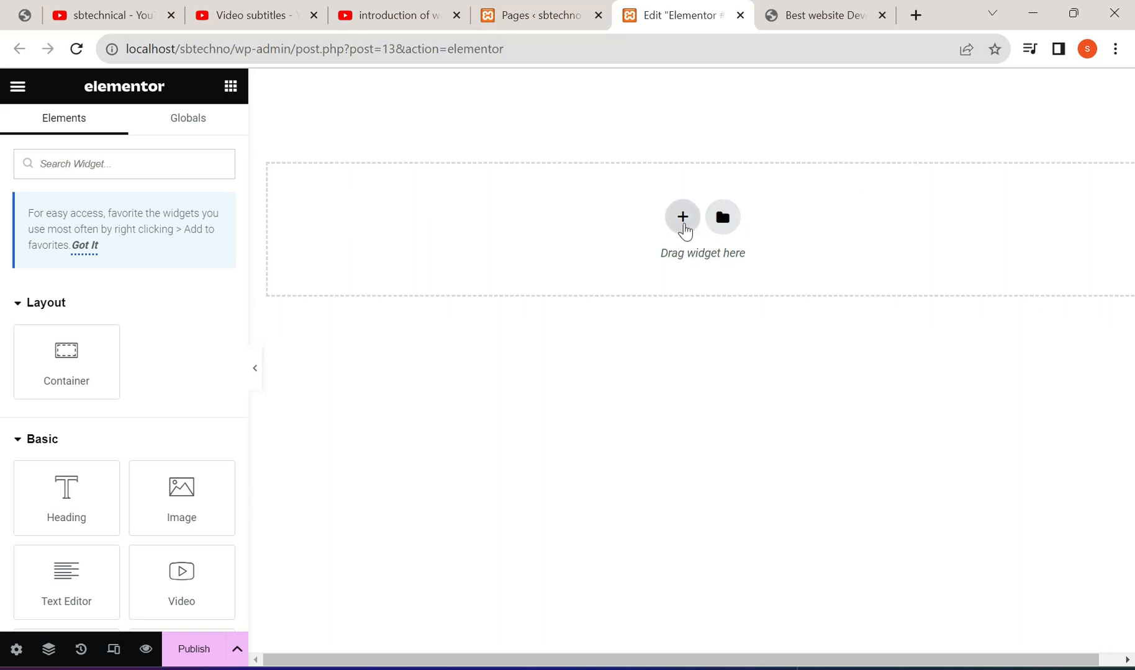
# Step: Add a single container with downward direction to the empty canvas and delete it after reviewing the widgets
pyautogui.click(683, 222)
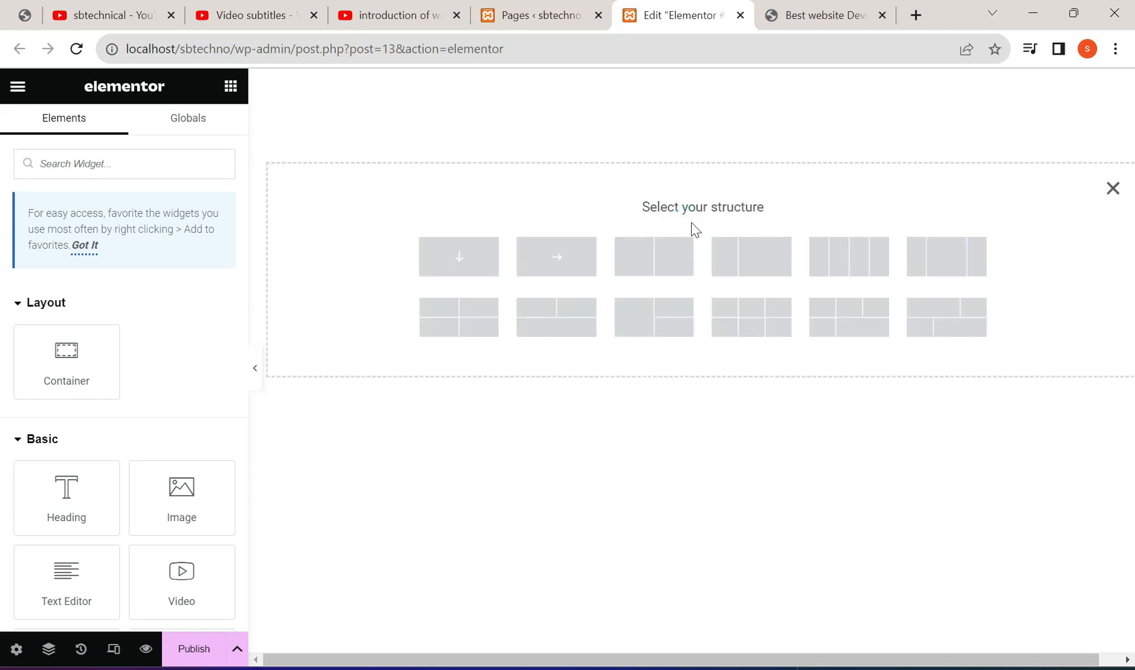
pyautogui.click(459, 264)
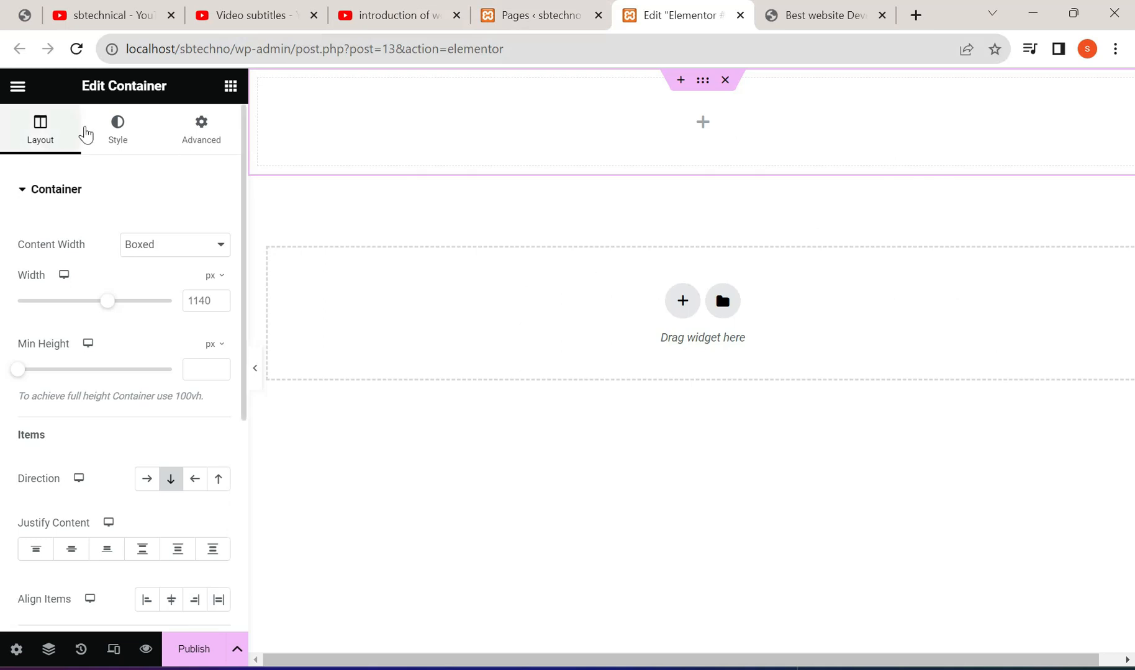
pyautogui.click(230, 86)
pyautogui.scroll(-3, 245, 224)
pyautogui.scroll(3, 245, 223)
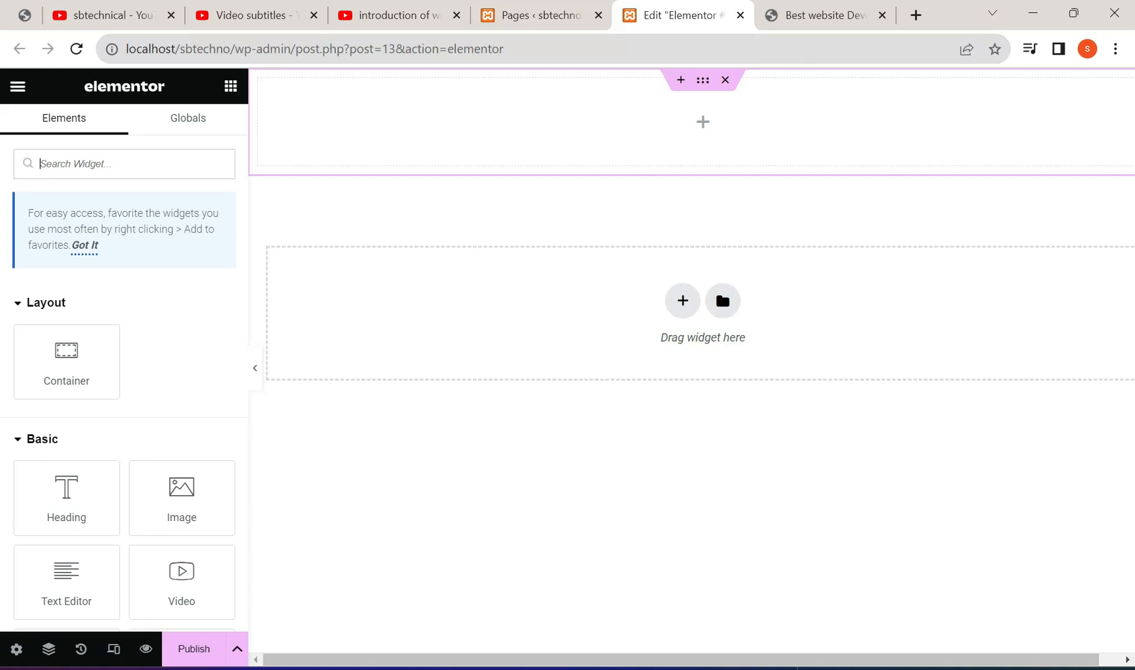
pyautogui.moveTo(176, 504); pyautogui.dragTo(216, 493)
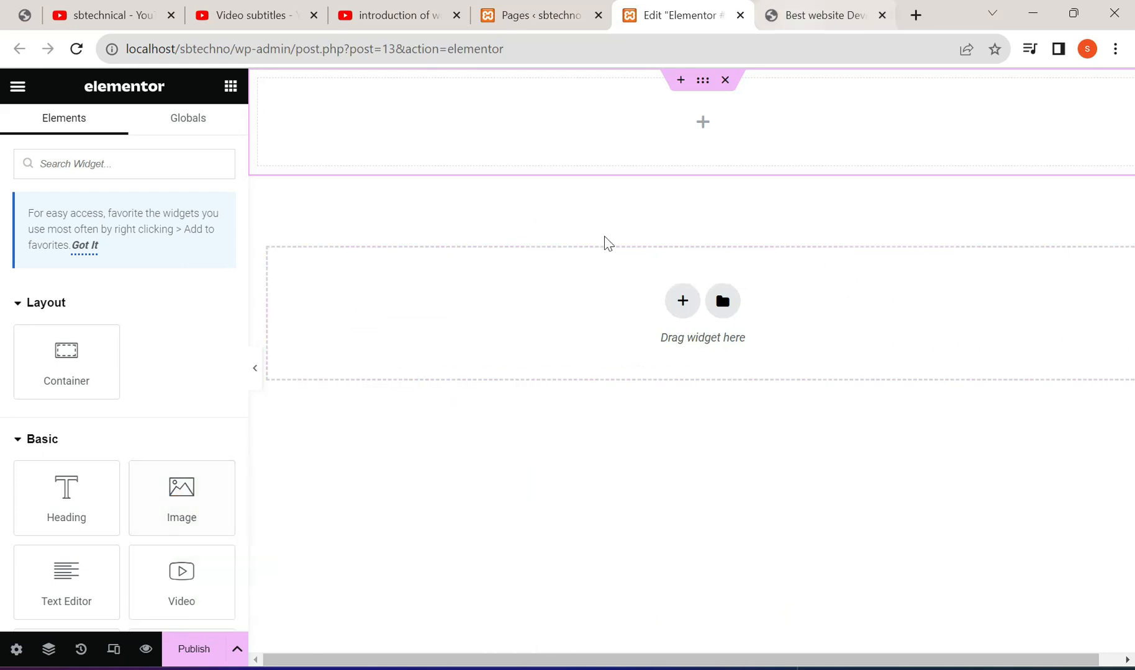
pyautogui.click(723, 79)
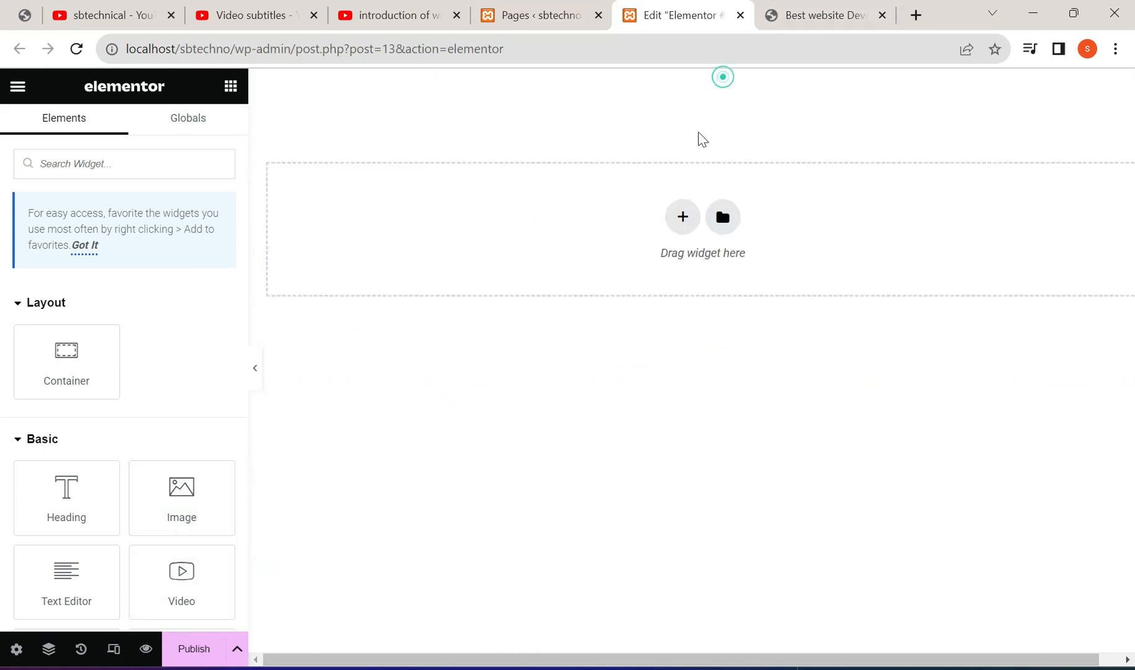
# Step: Place an Image widget directly on the empty canvas and delete the container that holds it
pyautogui.moveTo(178, 499); pyautogui.dragTo(441, 230)
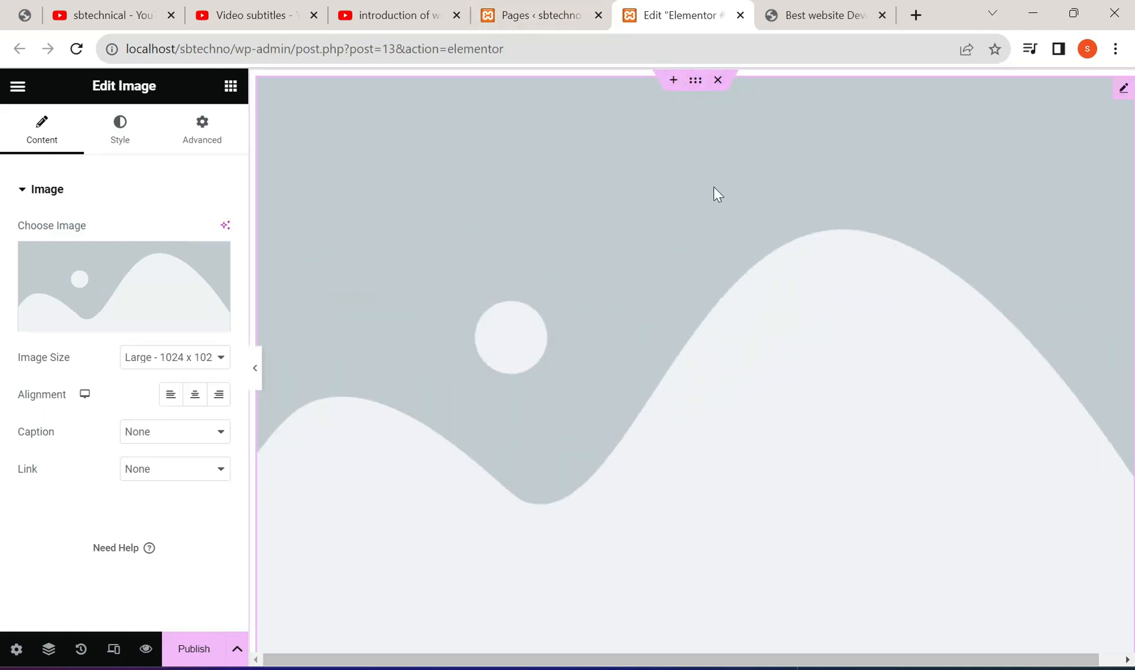
pyautogui.scroll(-5, 1010, 476)
pyautogui.scroll(5, 1000, 461)
pyautogui.click(718, 80)
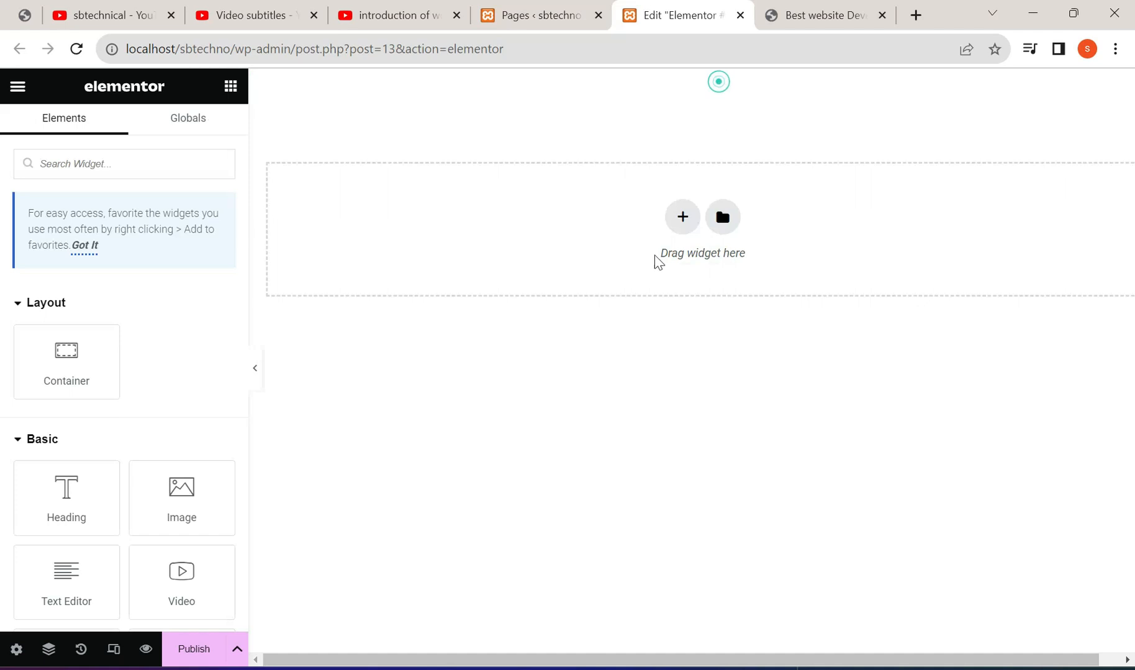
# Step: Add a single Direction Column container to the empty canvas and review its Style and Layout settings
pyautogui.click(680, 216)
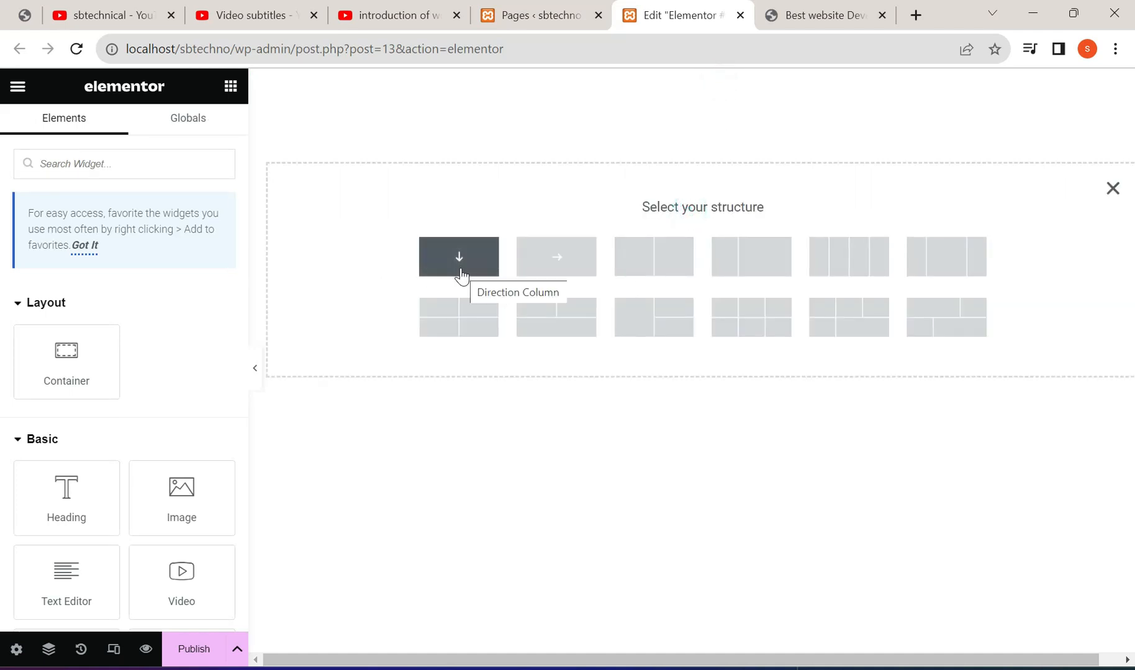
pyautogui.click(460, 274)
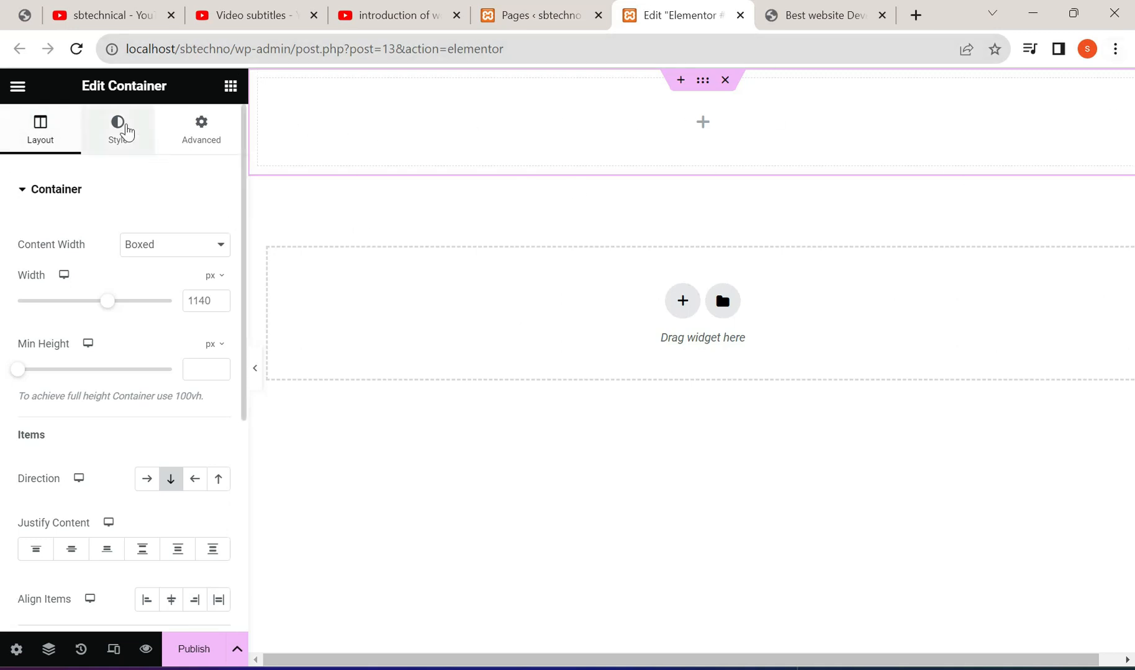
pyautogui.click(117, 142)
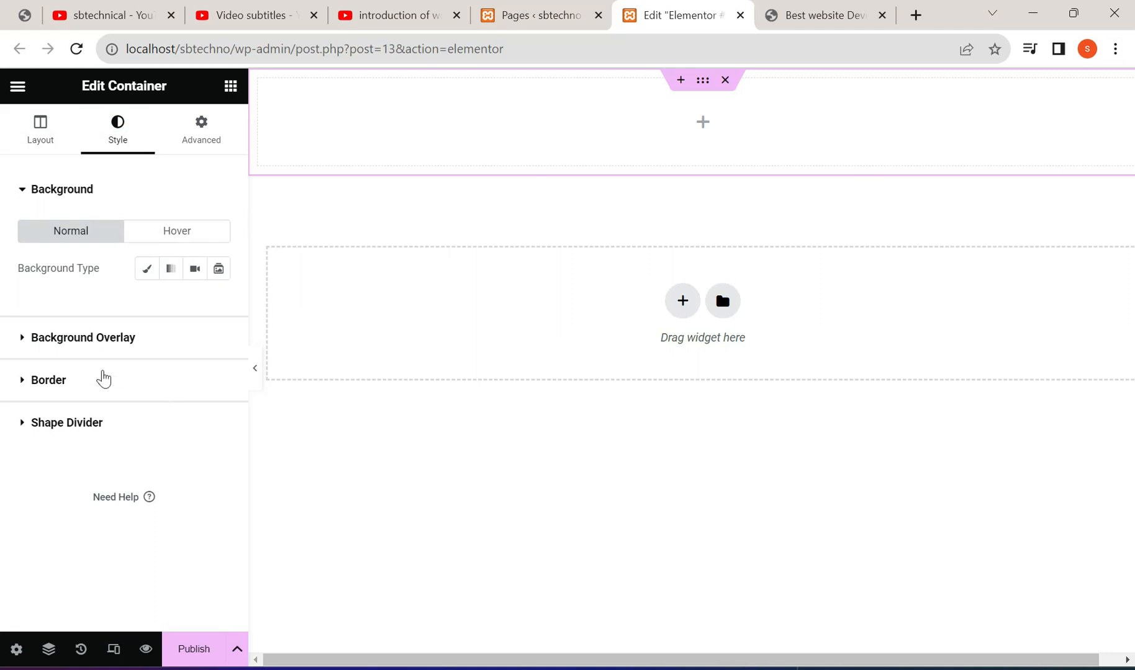
pyautogui.click(42, 138)
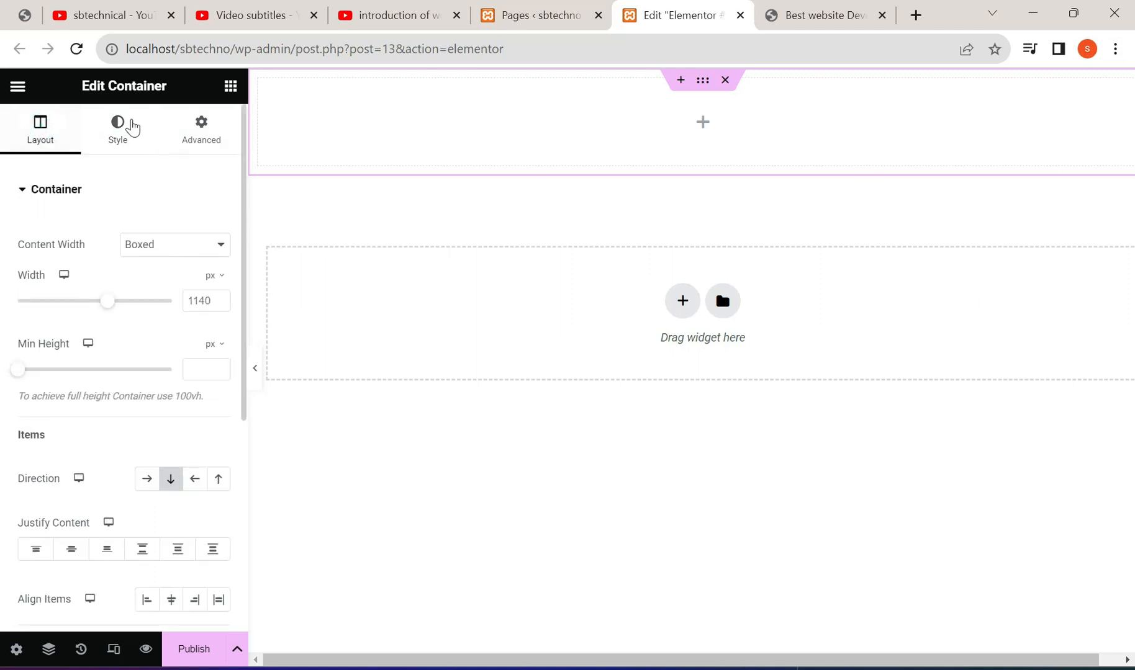
# Step: Place an Image widget inside the new container and look at its media chooser without selecting a file
pyautogui.click(231, 88)
pyautogui.moveTo(180, 511); pyautogui.dragTo(689, 130)
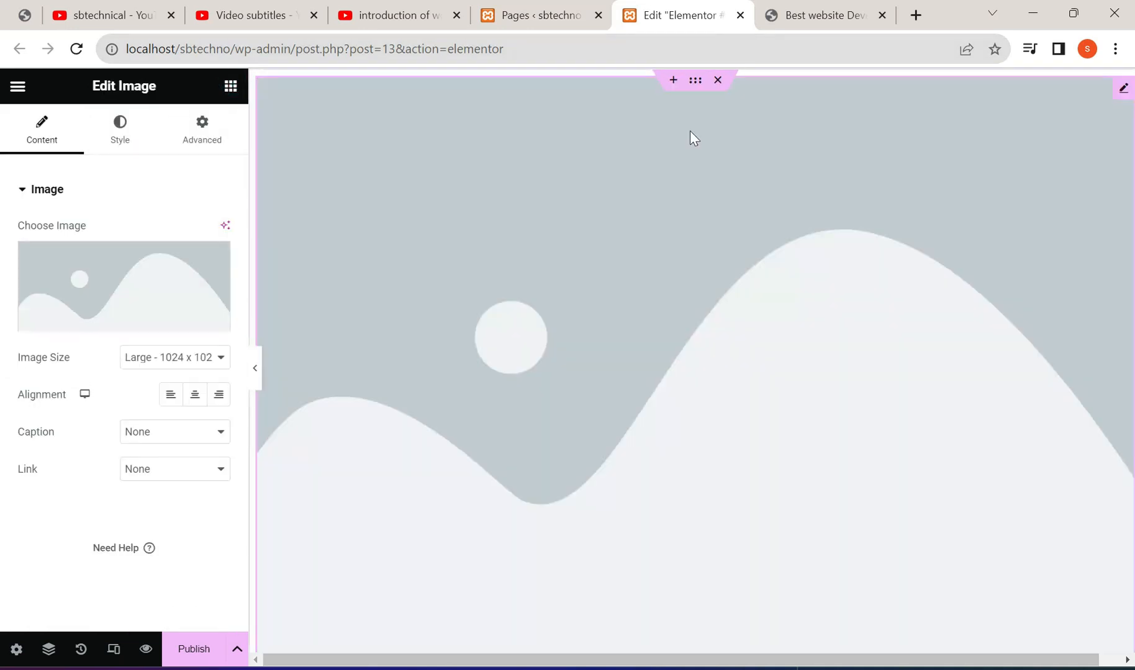
pyautogui.click(114, 296)
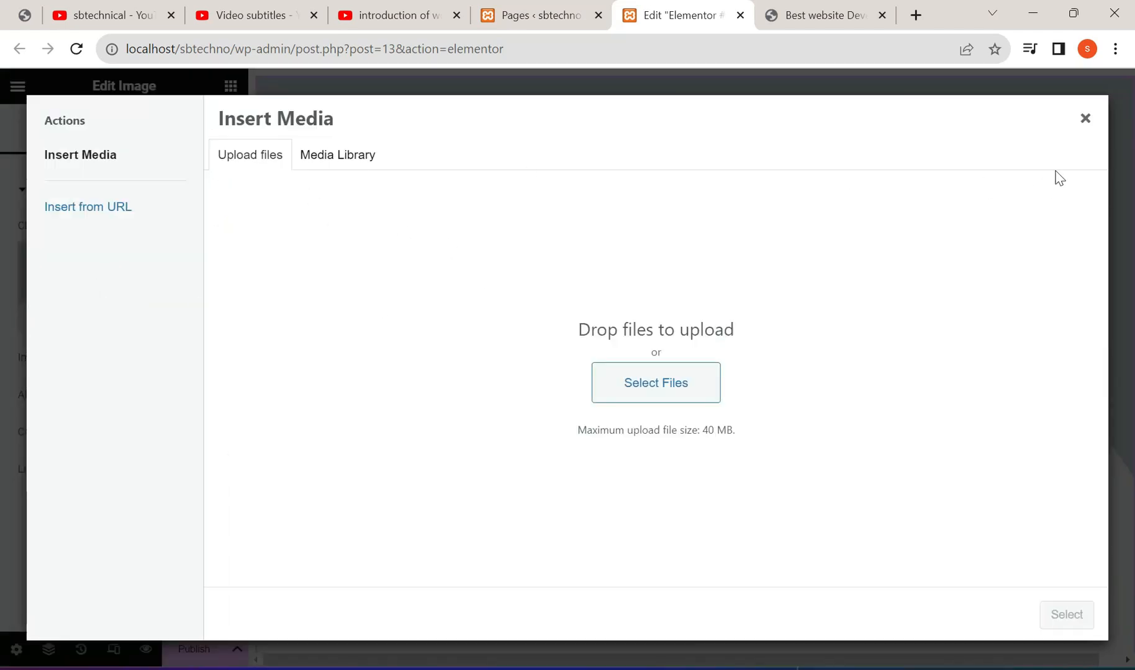
pyautogui.click(1085, 119)
pyautogui.scroll(-5, 699, 298)
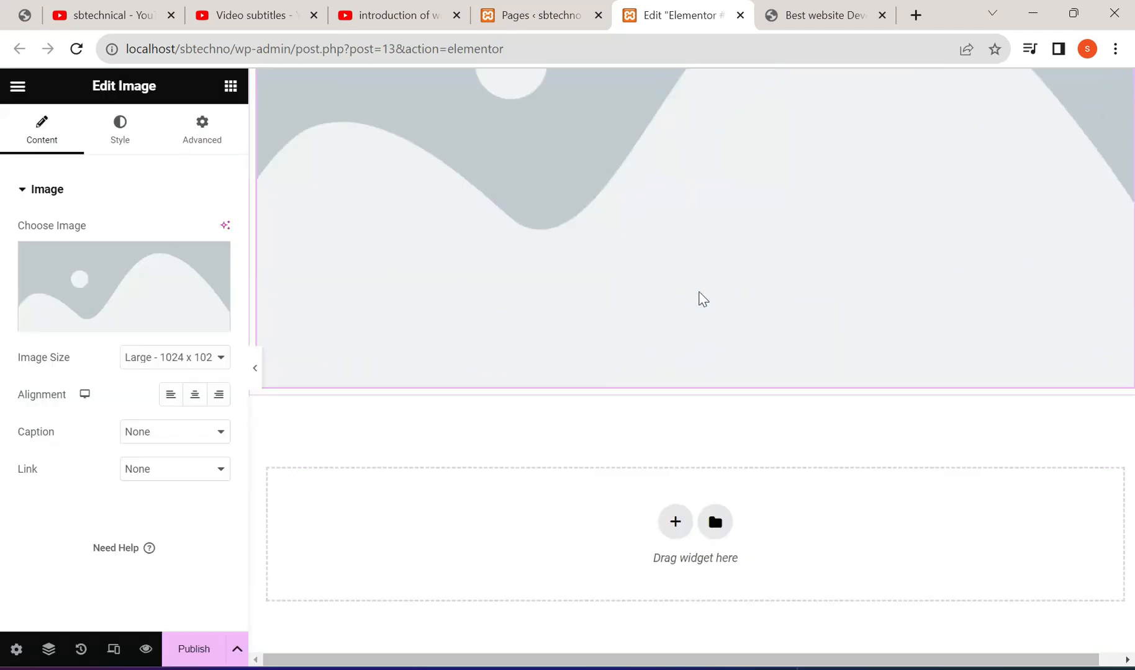
pyautogui.scroll(5, 699, 342)
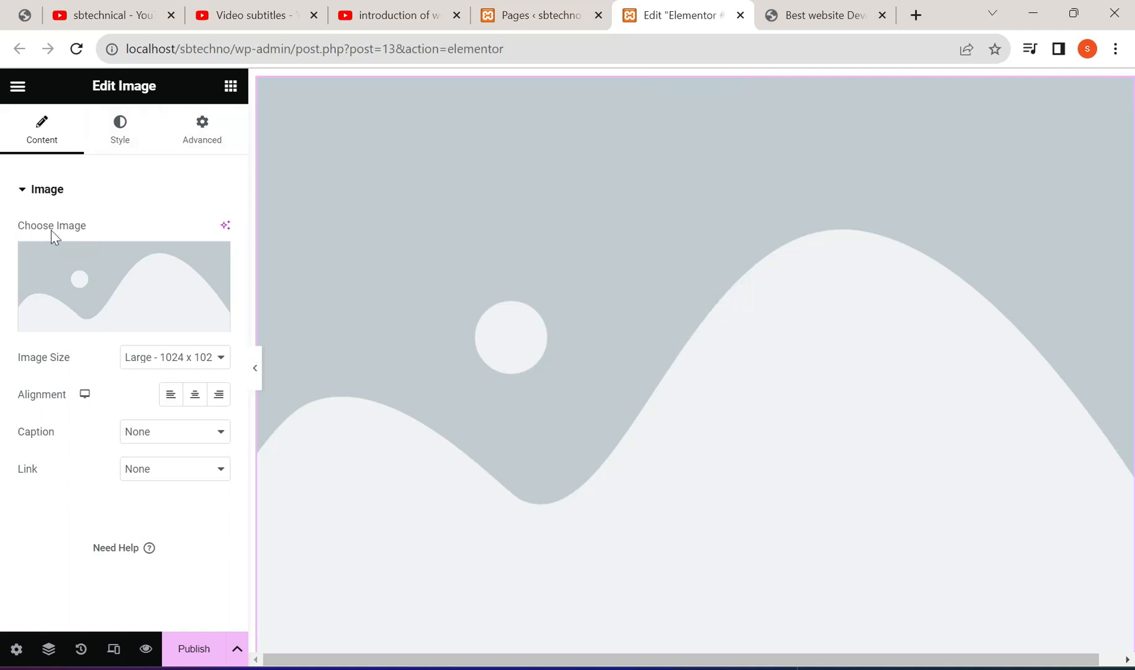
# Step: Upload Blue Modern Online Course Facebook Post (3) from the Downloads folder and insert it into the Image widget
pyautogui.click(91, 283)
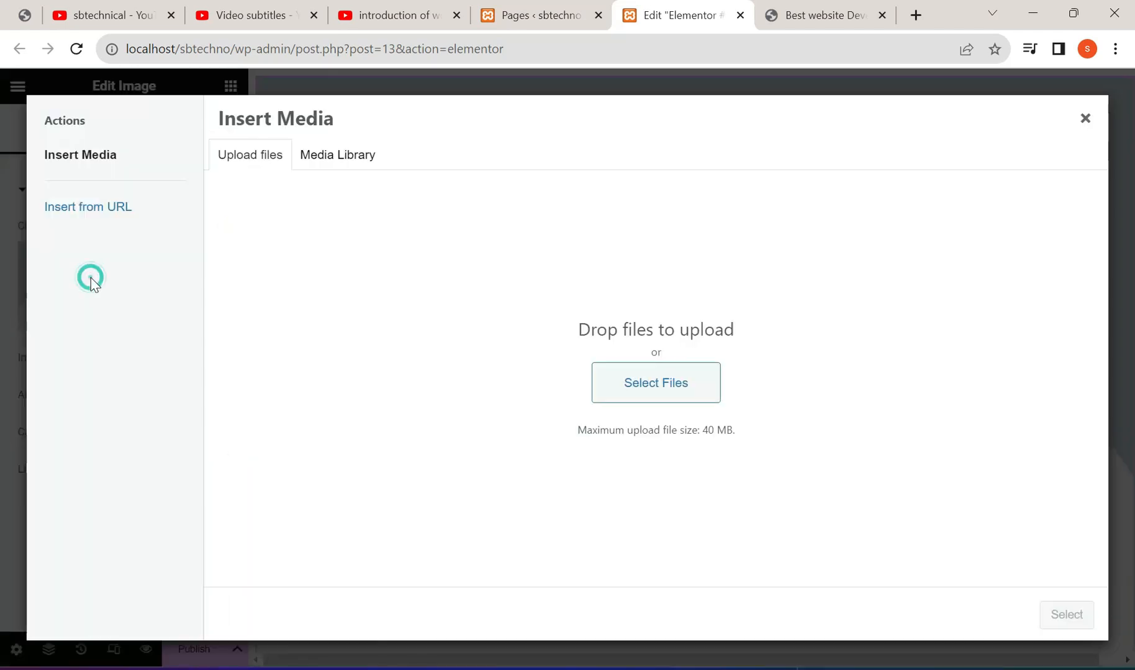
pyautogui.click(642, 398)
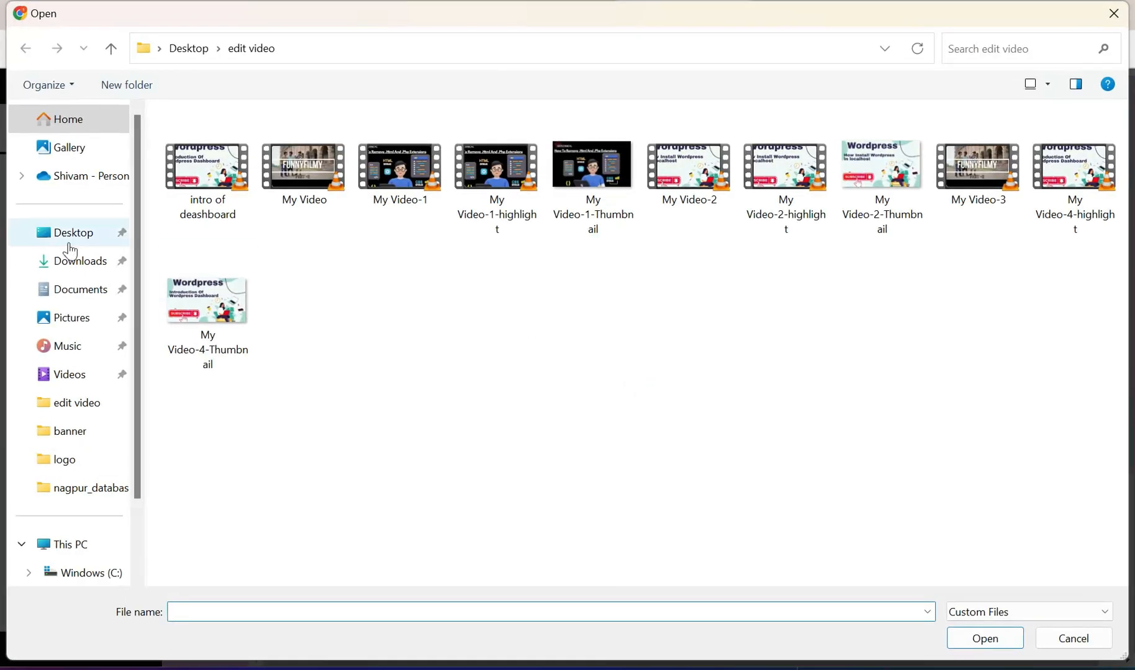
pyautogui.click(61, 265)
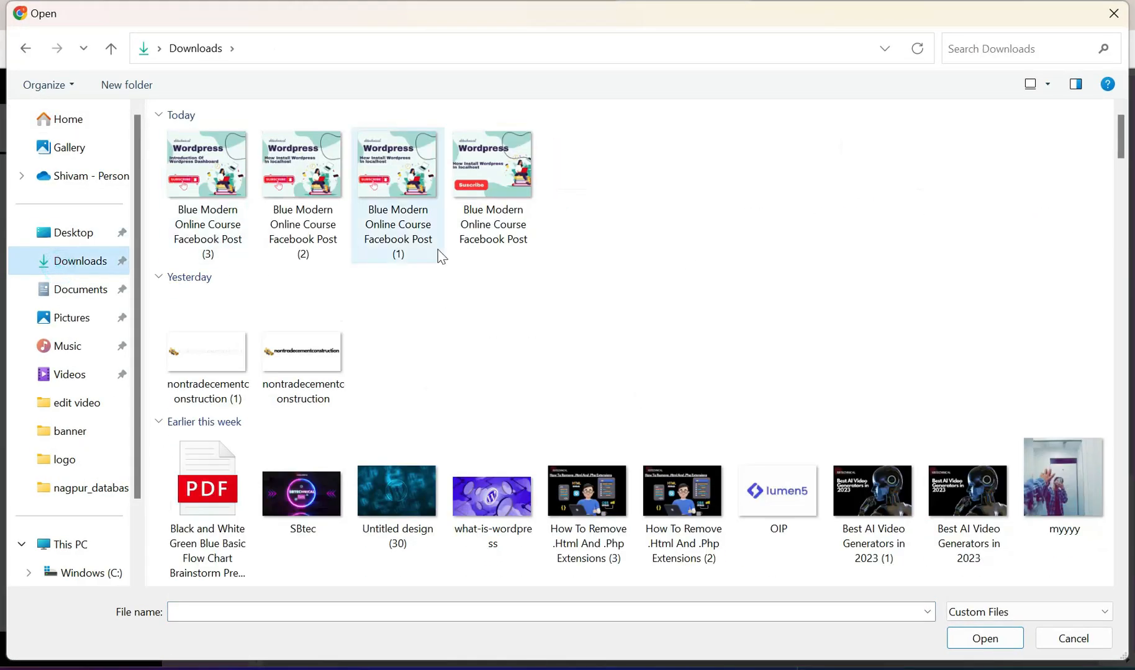
pyautogui.click(195, 180)
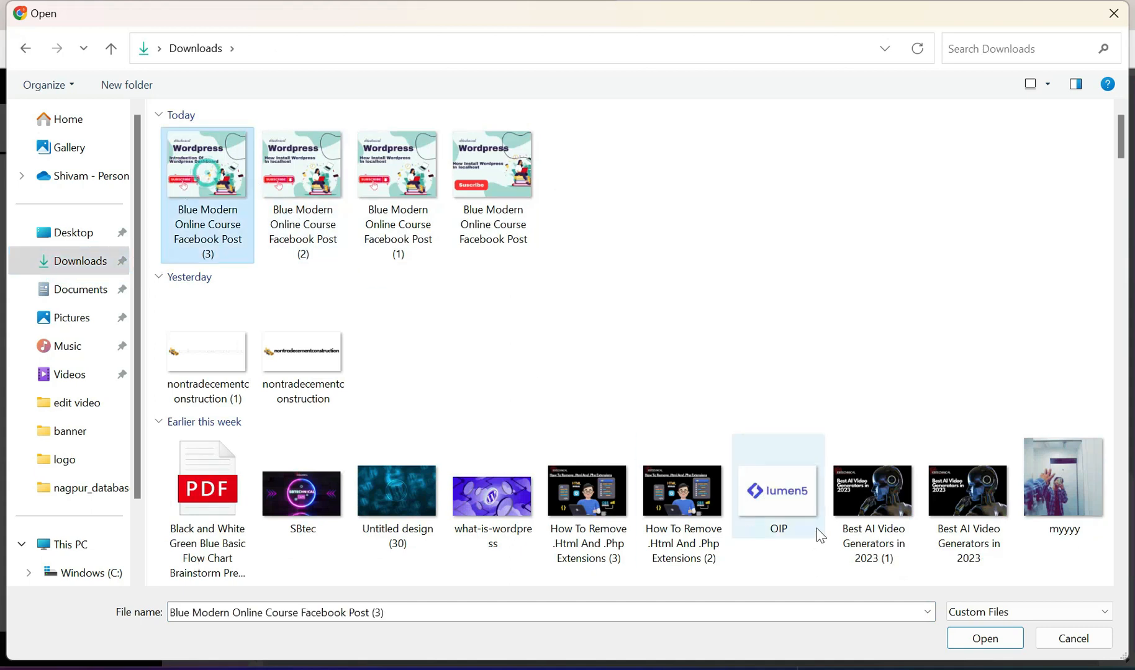
pyautogui.click(981, 647)
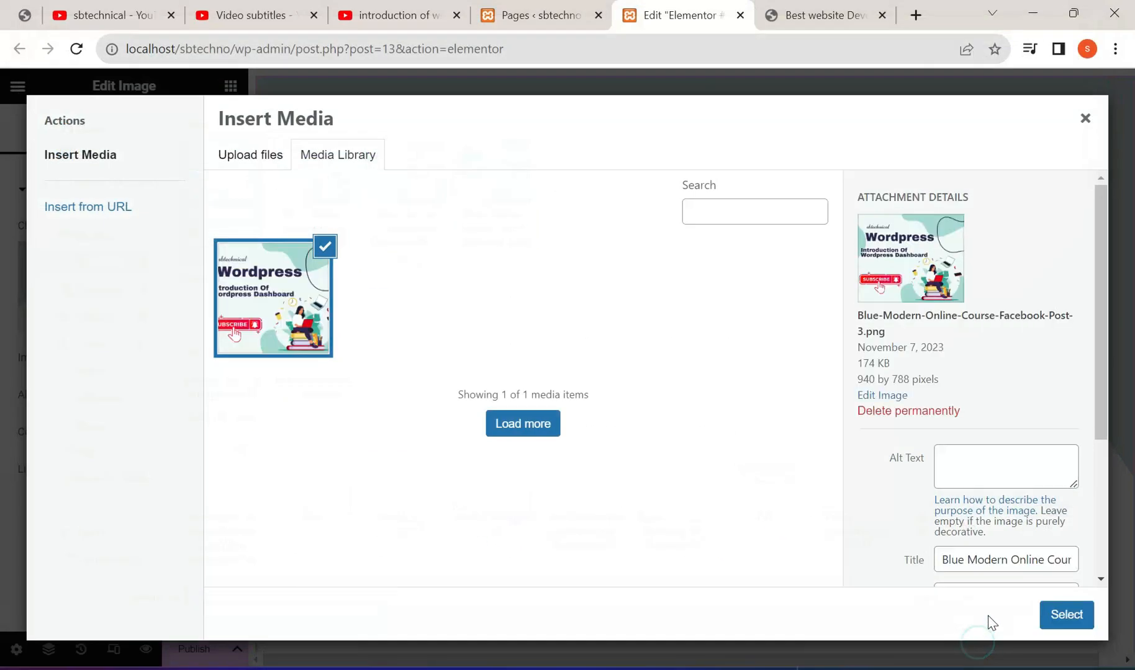
pyautogui.click(1055, 620)
# Step: Preview the inserted image on the full-width page with the editing panel hidden, and examine the page with the panel restored
pyautogui.scroll(-3, 832, 543)
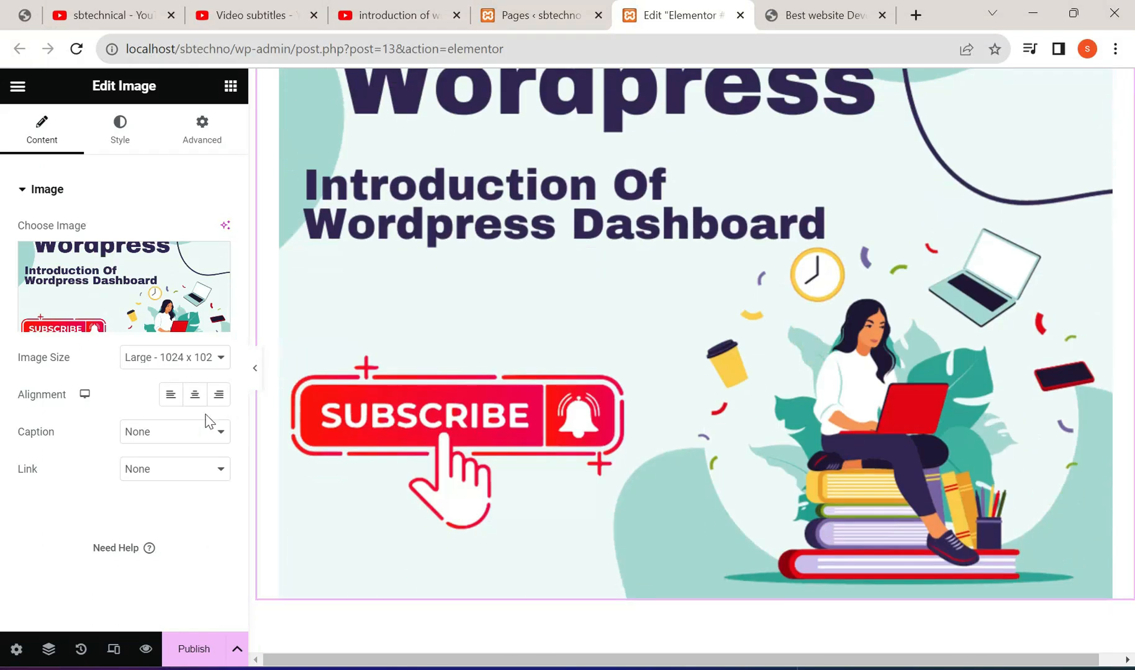
pyautogui.click(255, 376)
pyautogui.scroll(2, 489, 399)
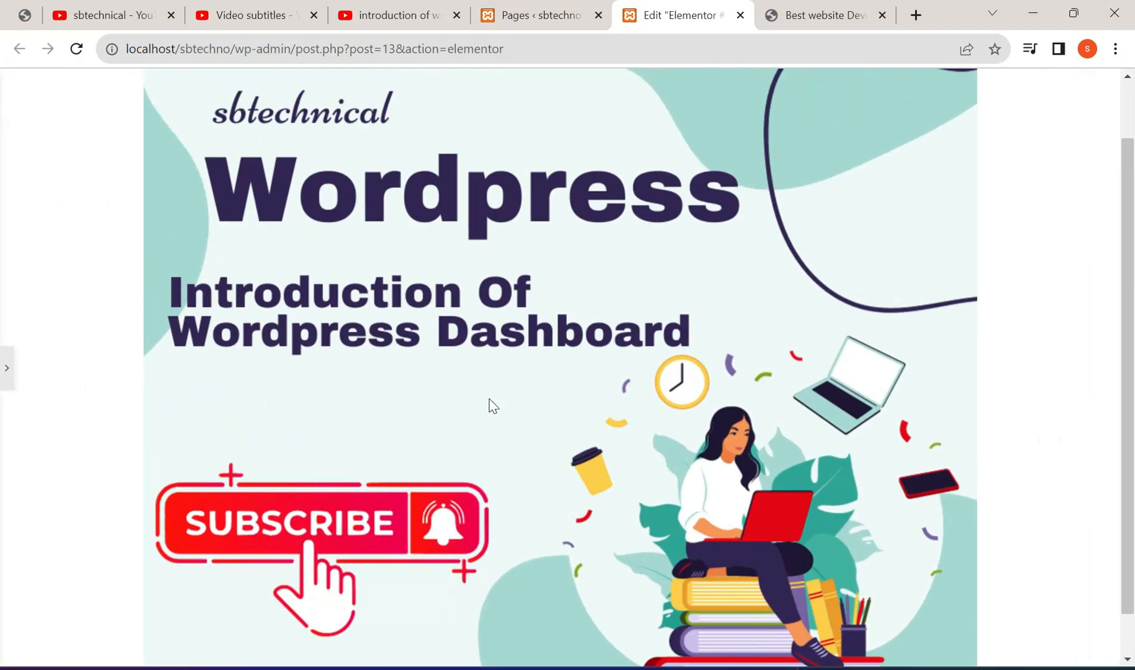
pyautogui.scroll(-2, 489, 400)
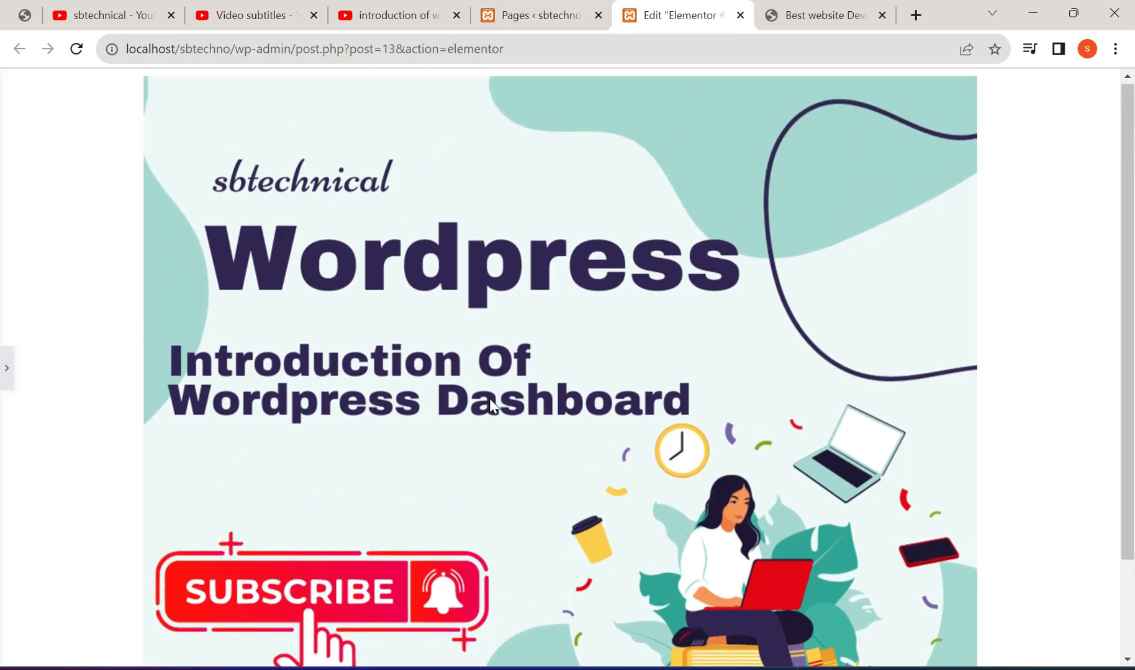
pyautogui.scroll(-2, 489, 400)
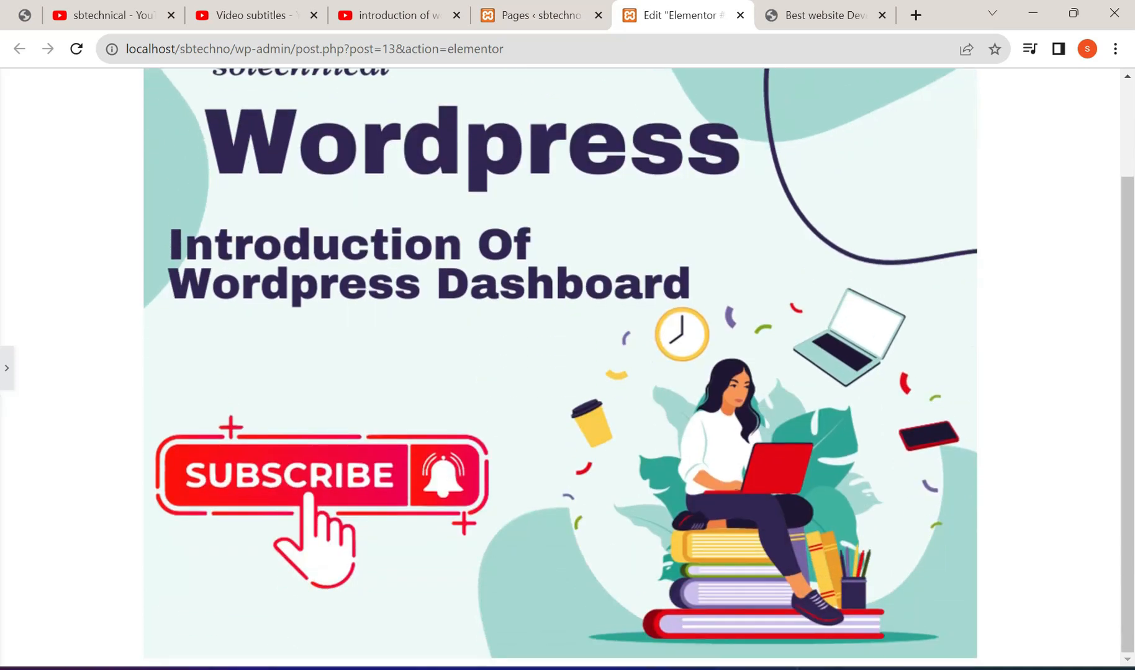
pyautogui.click(7, 368)
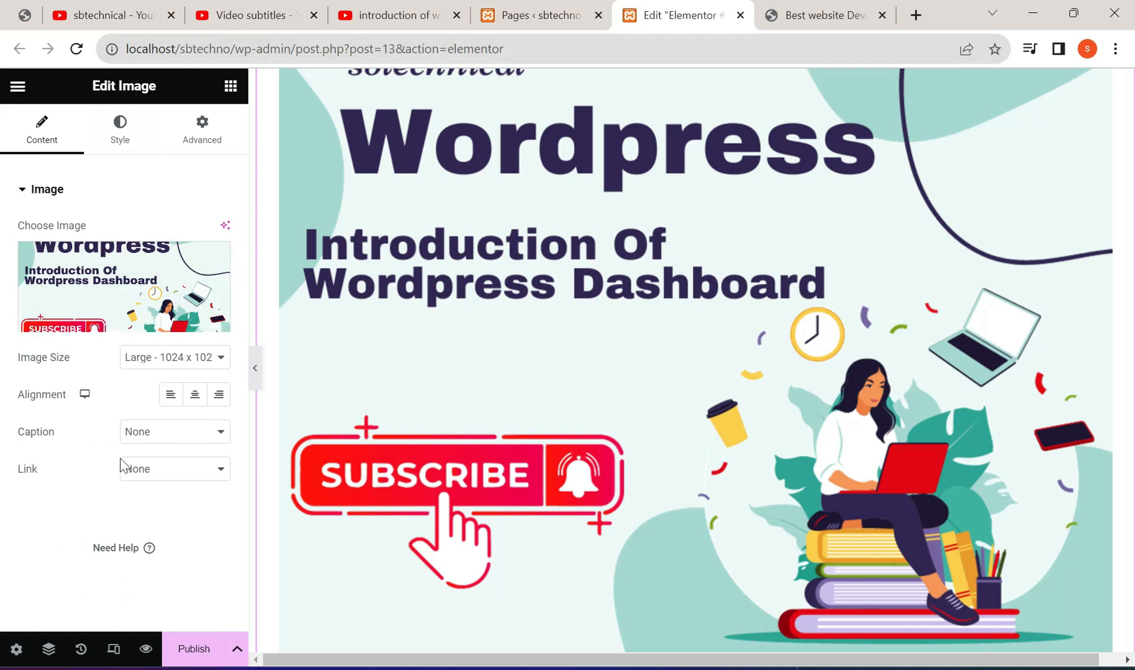
pyautogui.click(253, 385)
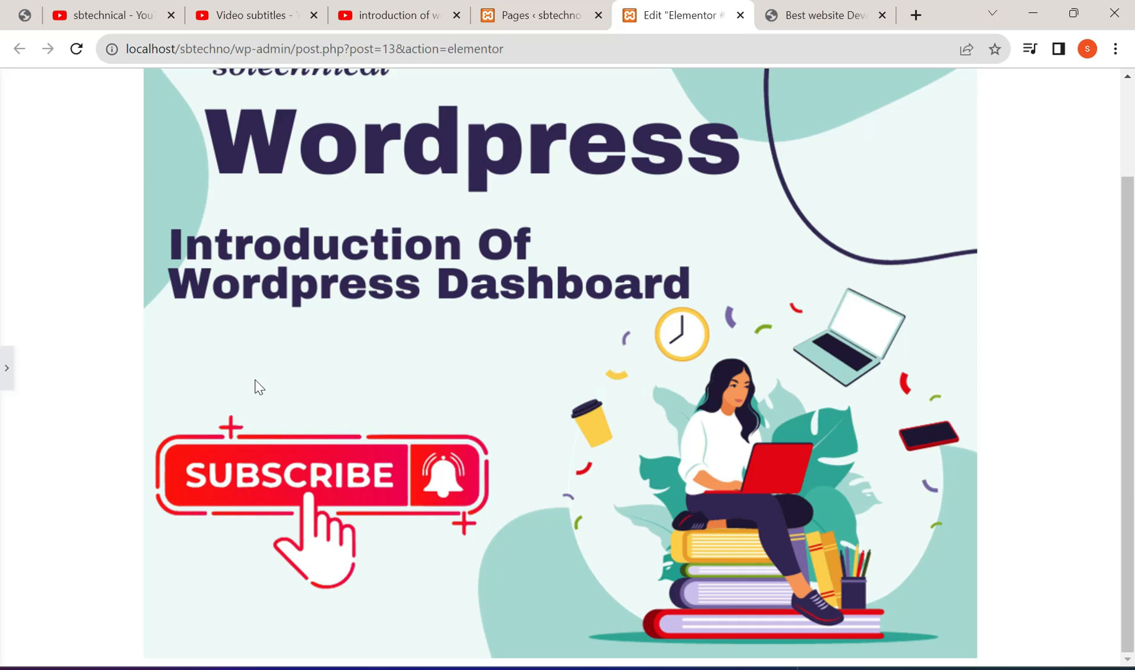
pyautogui.click(7, 373)
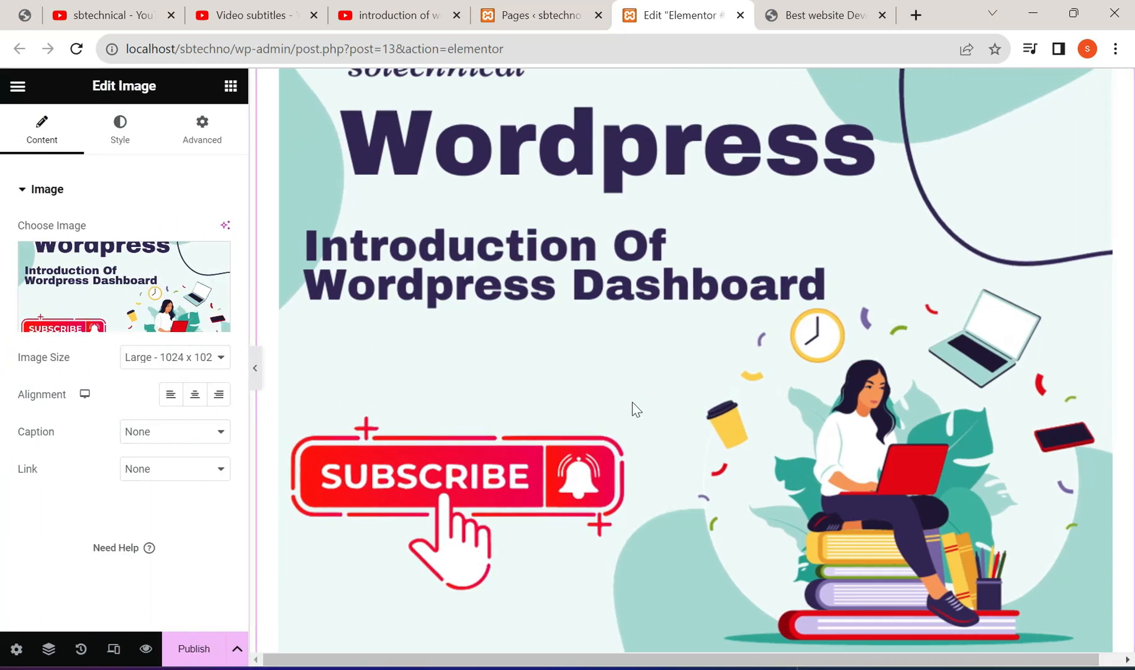
pyautogui.scroll(2, 632, 402)
pyautogui.scroll(-6, 653, 399)
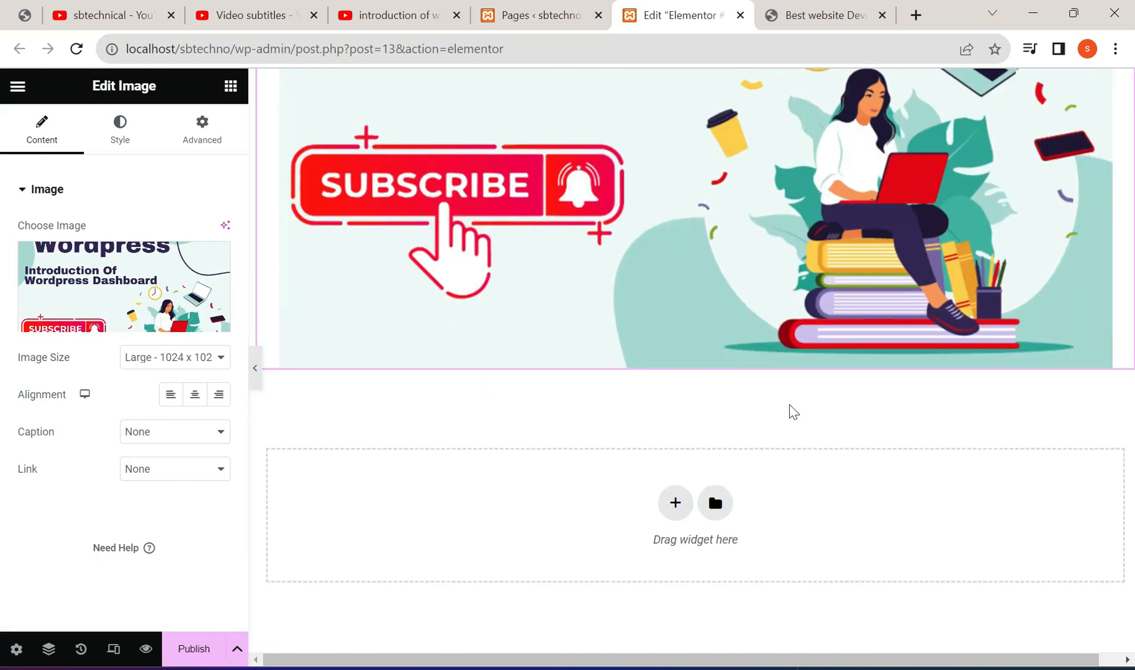
pyautogui.scroll(5, 790, 410)
pyautogui.scroll(1, 791, 410)
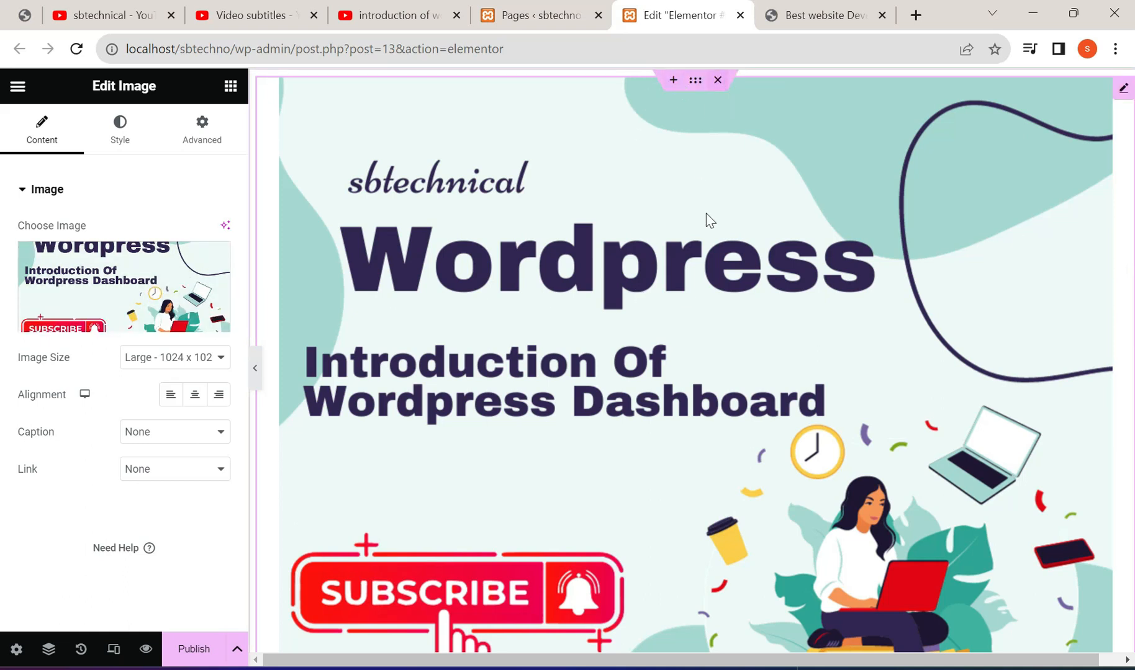
# Step: Add an empty container with rightward direction below the image and delete it
pyautogui.scroll(-6, 726, 257)
pyautogui.click(674, 501)
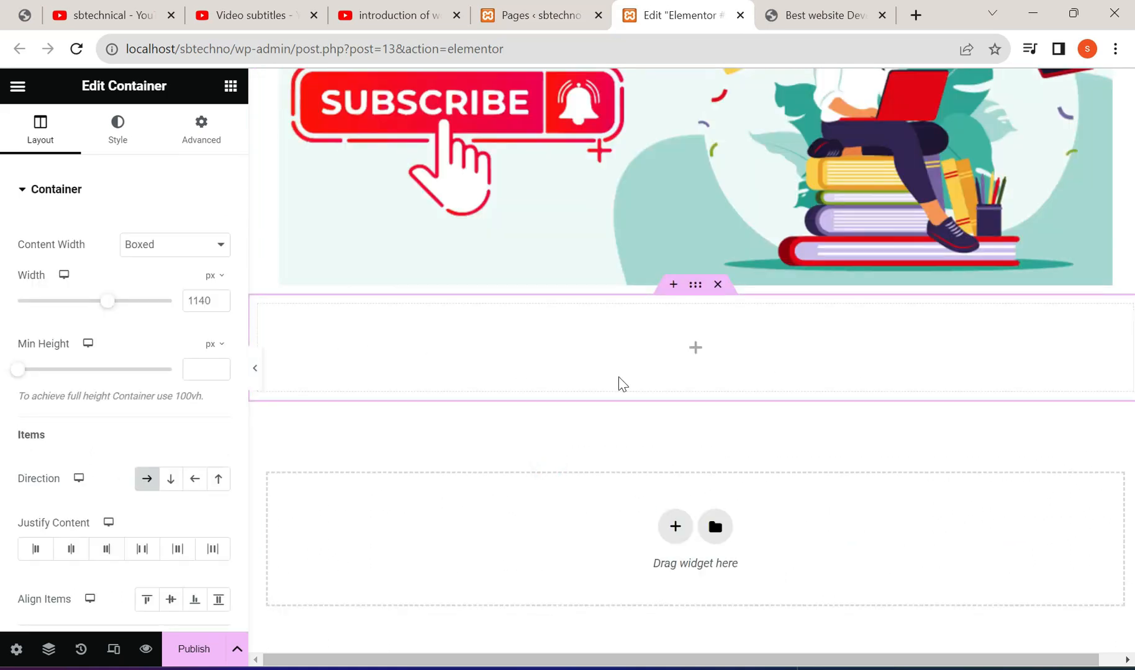
pyautogui.scroll(8, 609, 376)
pyautogui.scroll(-7, 797, 515)
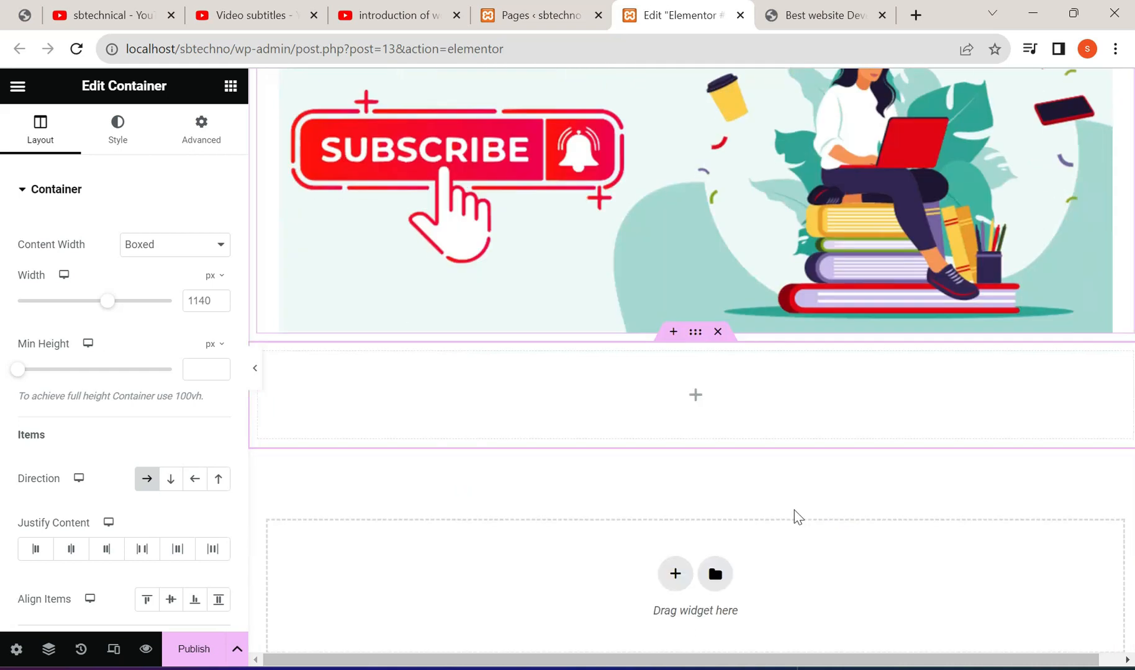
pyautogui.scroll(-1, 797, 516)
pyautogui.scroll(8, 447, 408)
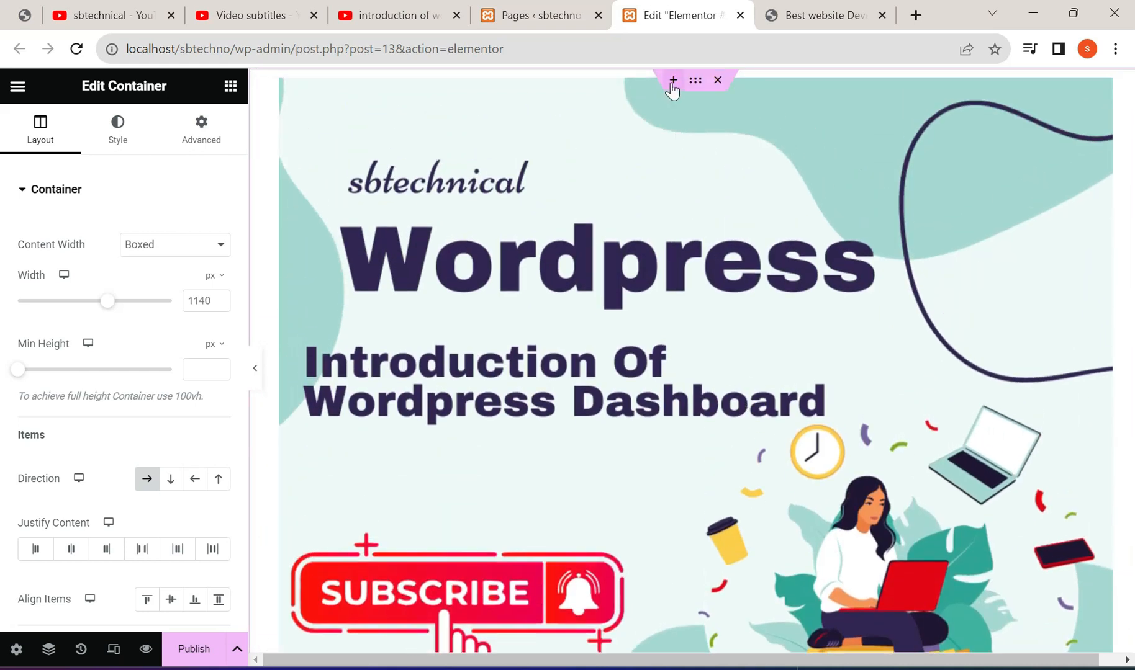
pyautogui.scroll(-7, 724, 397)
pyautogui.click(718, 269)
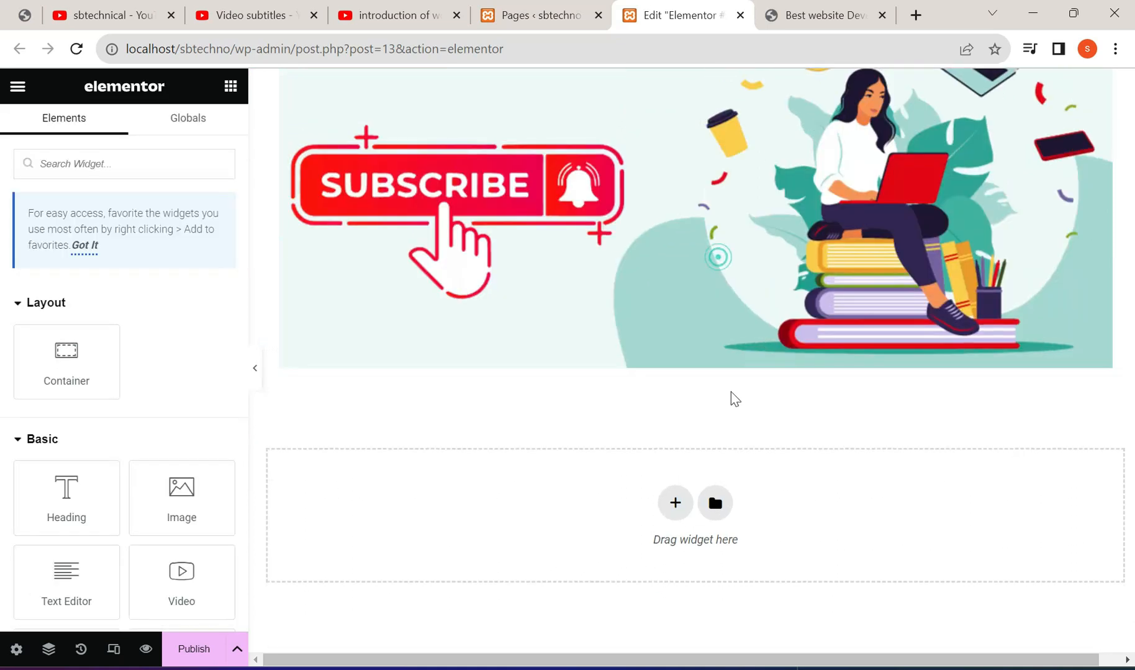
# Step: Duplicate the image widget within its container and review both copies on the page
pyautogui.scroll(6, 730, 394)
pyautogui.rightClick(608, 230)
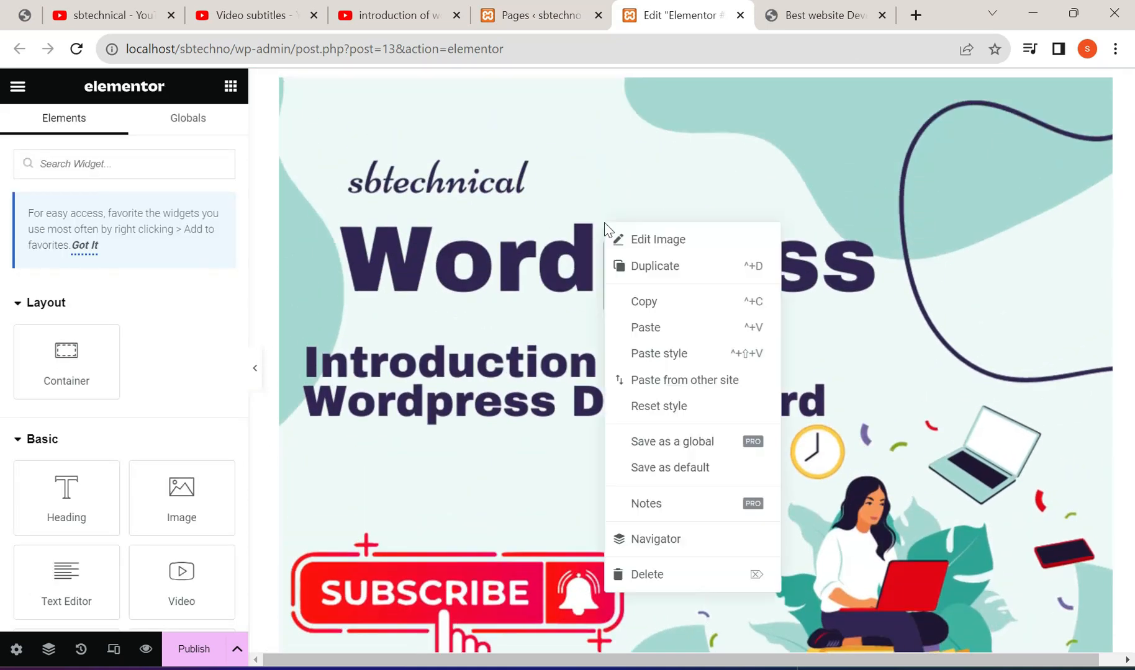
pyautogui.click(652, 262)
pyautogui.scroll(-10, 655, 273)
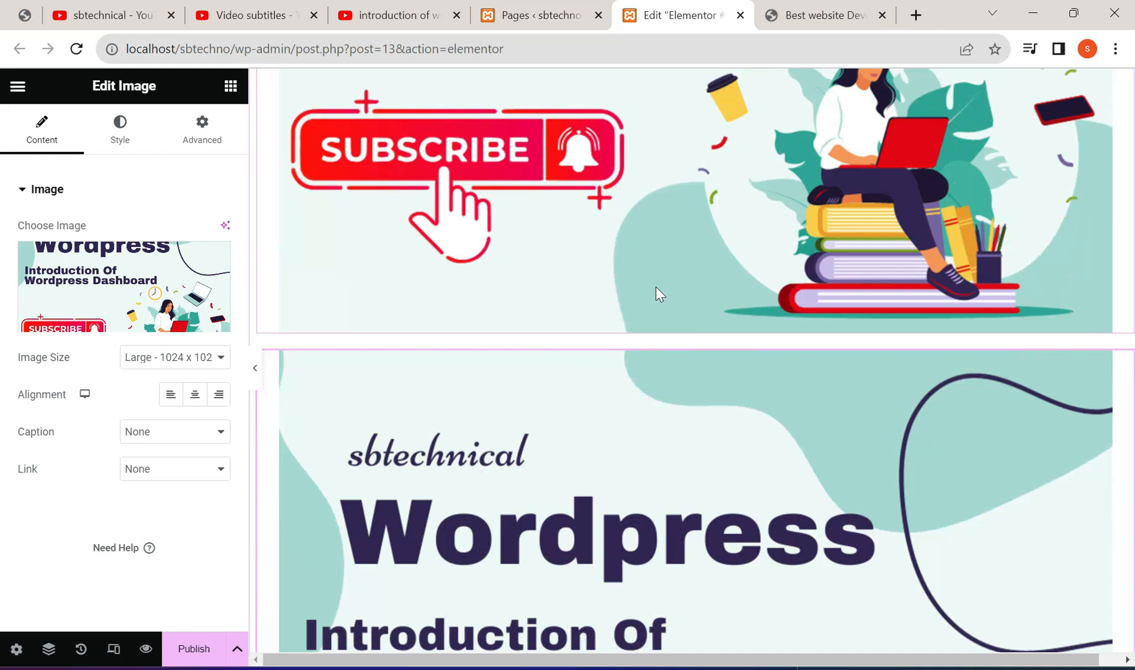
pyautogui.scroll(3, 678, 260)
pyautogui.scroll(-18, 678, 260)
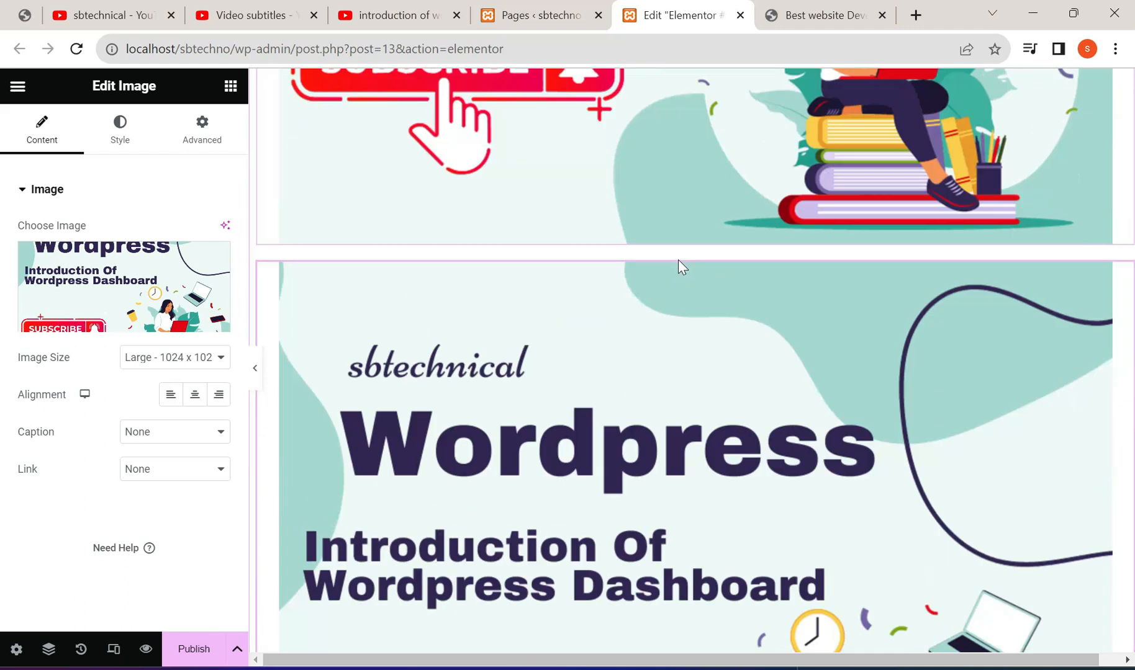
pyautogui.scroll(8, 729, 415)
pyautogui.scroll(-4, 729, 414)
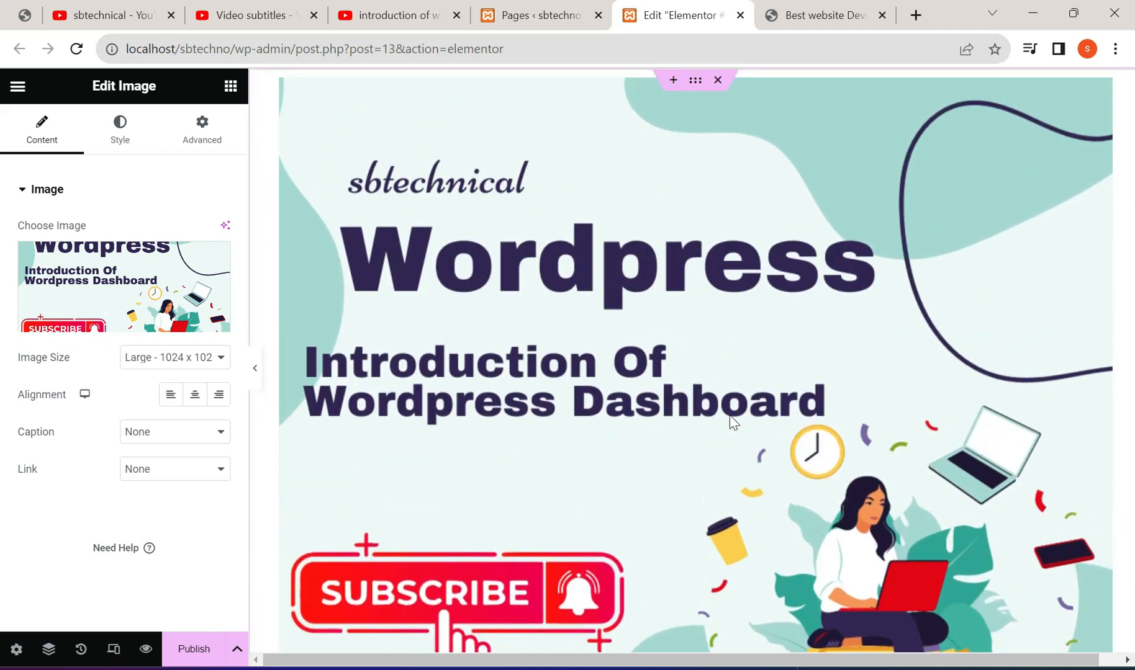
pyautogui.scroll(-7, 720, 648)
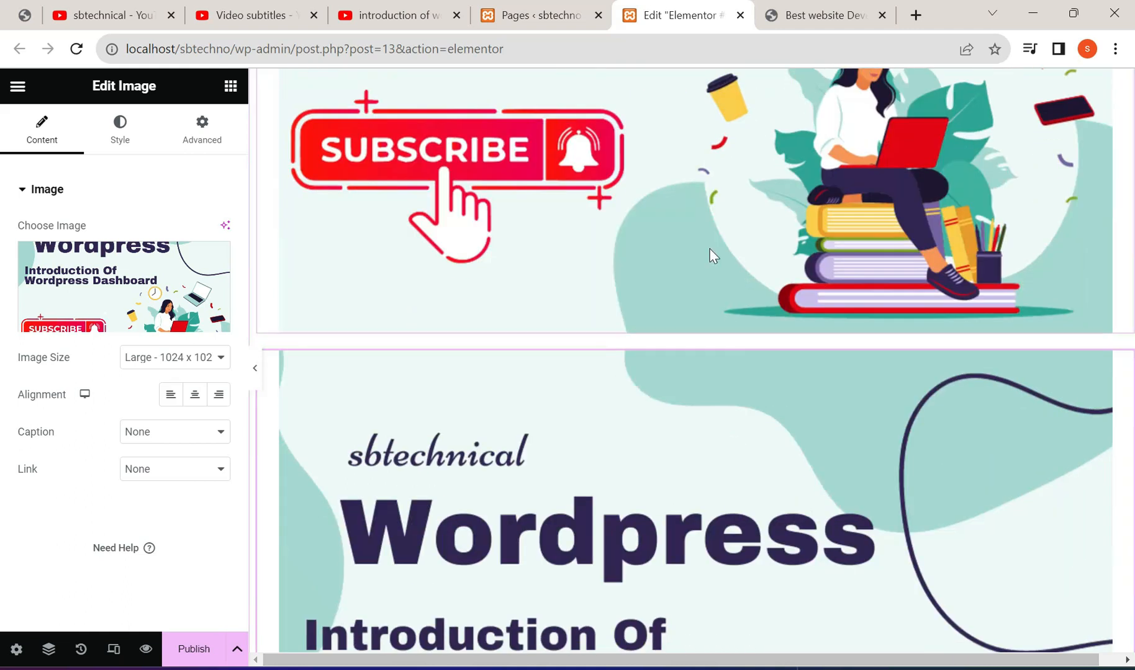
pyautogui.scroll(1, 628, 439)
pyautogui.scroll(-5, 628, 439)
# Step: Copy the image widget and look over the stacked images
pyautogui.rightClick(635, 274)
pyautogui.click(671, 350)
pyautogui.scroll(7, 532, 412)
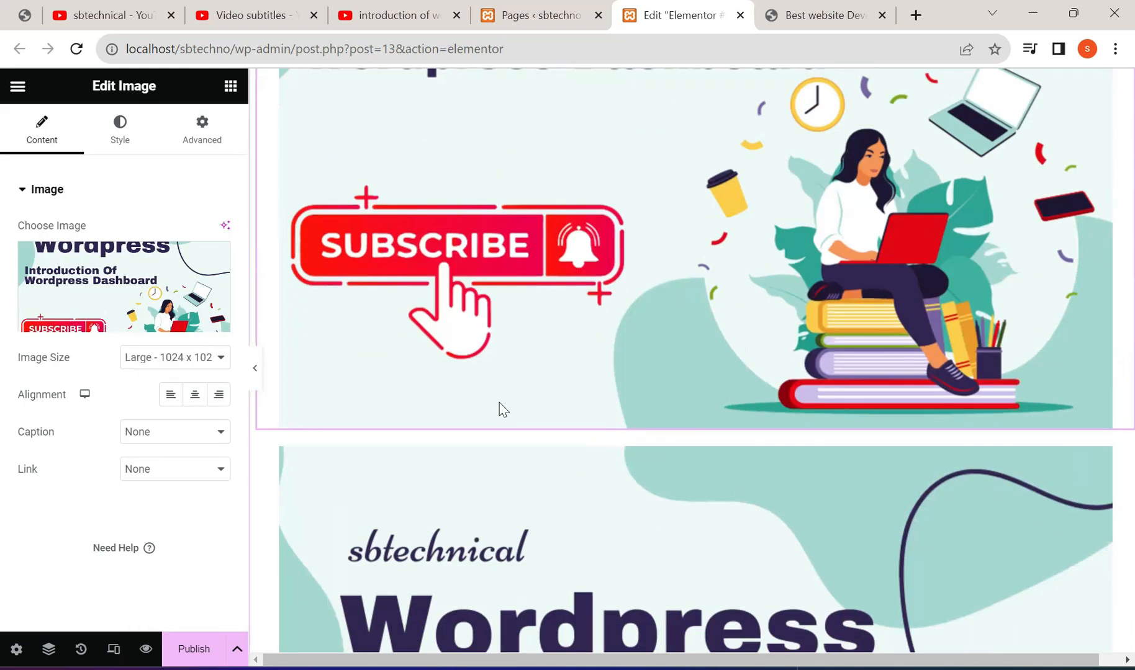
pyautogui.scroll(-7, 559, 451)
pyautogui.scroll(7, 507, 587)
pyautogui.scroll(-7, 507, 586)
pyautogui.scroll(7, 515, 577)
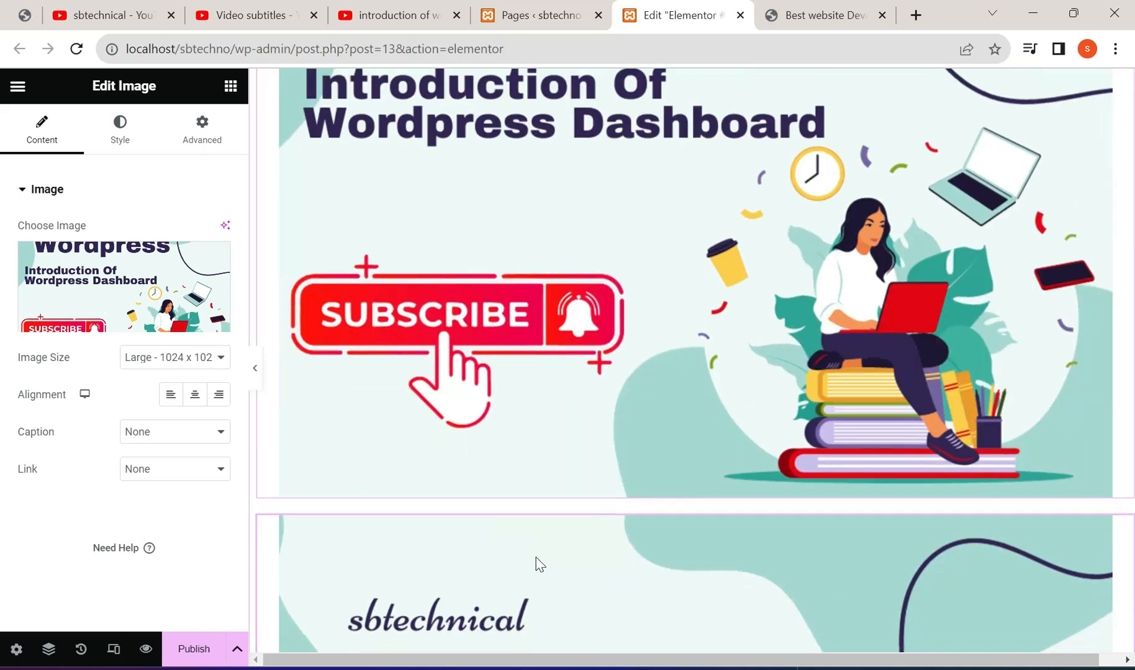
# Step: Add an empty container with rightward direction below the two stacked images
pyautogui.scroll(-7, 536, 565)
pyautogui.scroll(-5, 540, 585)
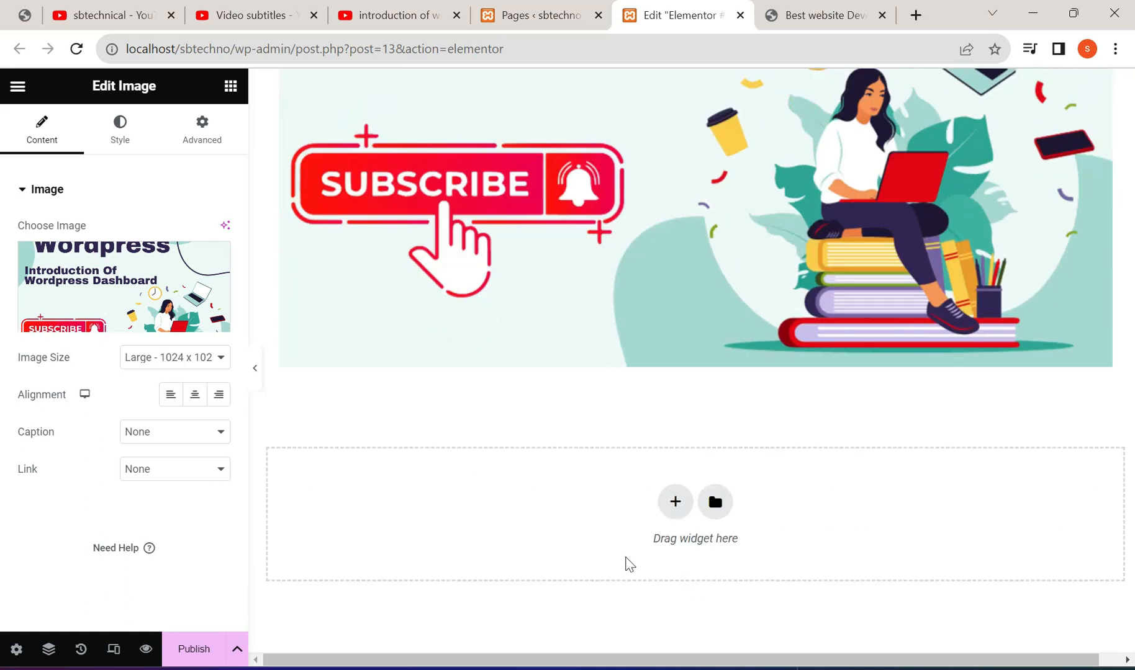
pyautogui.click(676, 506)
pyautogui.click(559, 558)
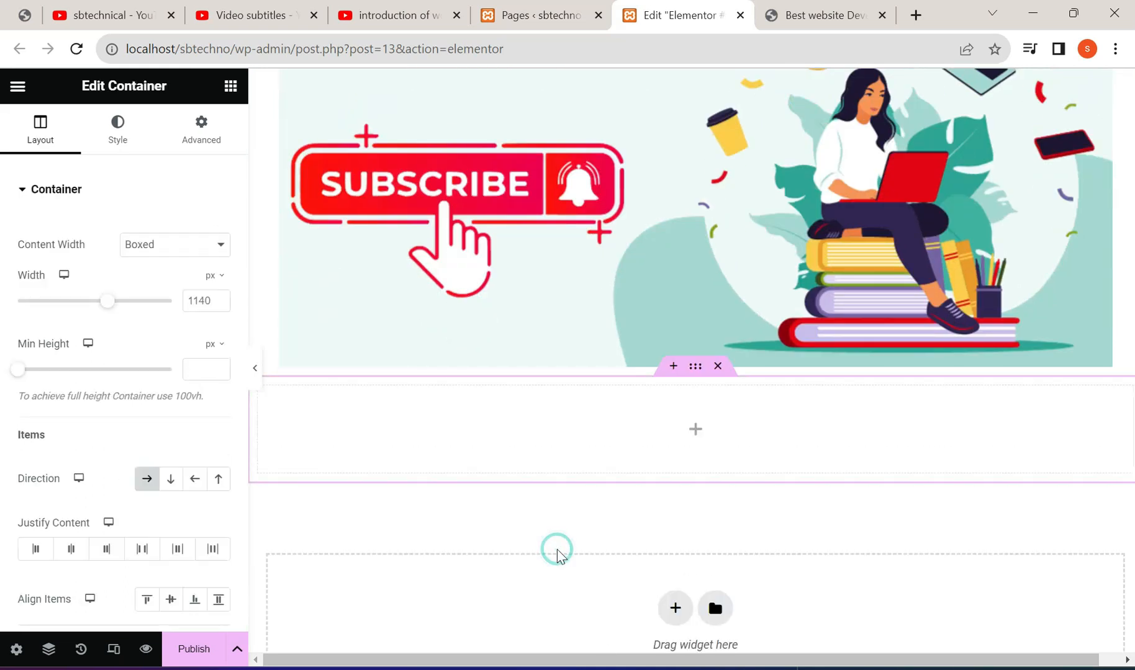
# Step: Place an Image widget in the empty rightward container and fill it with Blue-Modern-Online-Course-Facebook-Post-3.png from the media library
pyautogui.click(209, 124)
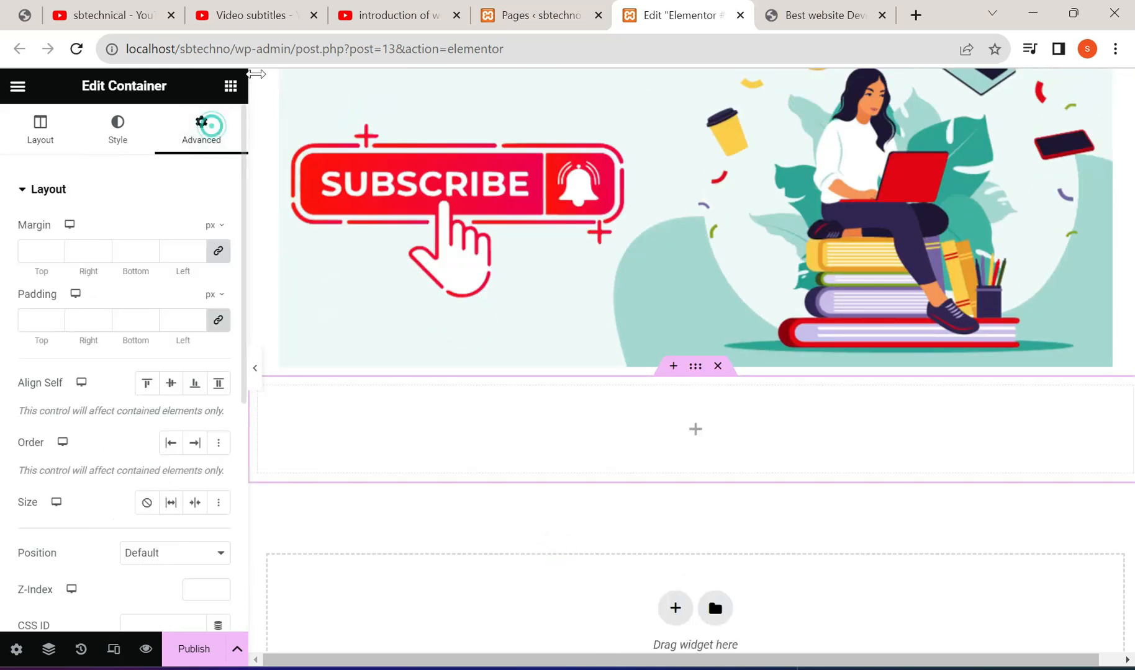
pyautogui.click(231, 85)
pyautogui.moveTo(181, 497); pyautogui.dragTo(581, 436)
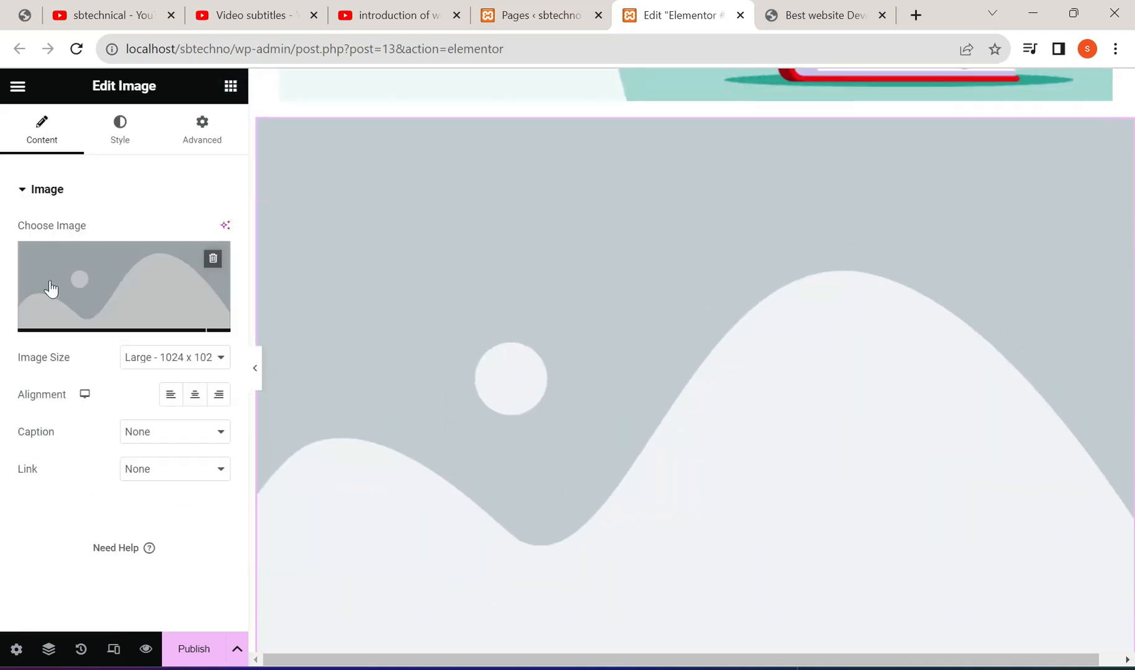
pyautogui.click(51, 291)
pyautogui.click(256, 308)
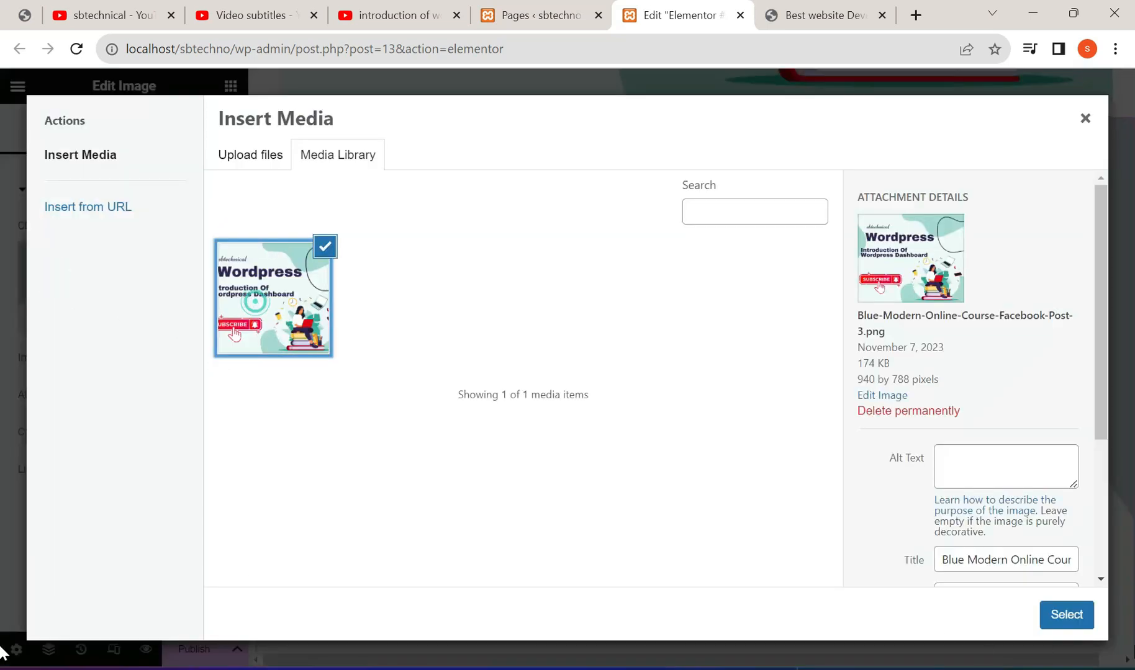
pyautogui.click(1085, 617)
# Step: Duplicate the image in the rightward container and compare the side-by-side pair with the stacked images above
pyautogui.rightClick(514, 263)
pyautogui.click(575, 302)
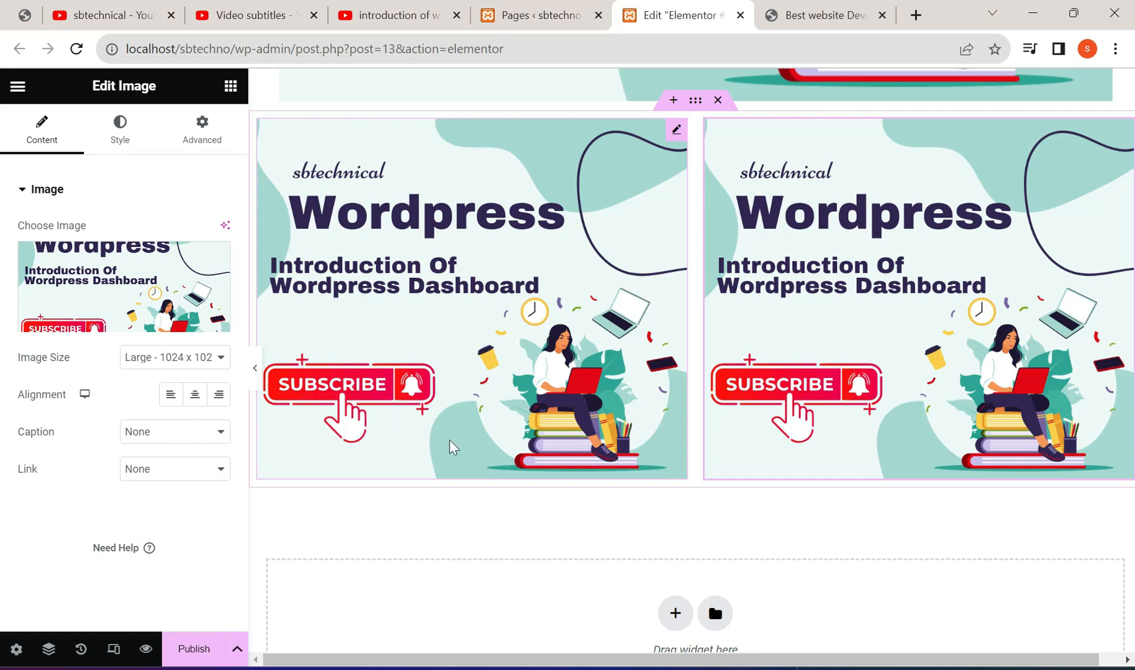
pyautogui.scroll(5, 450, 441)
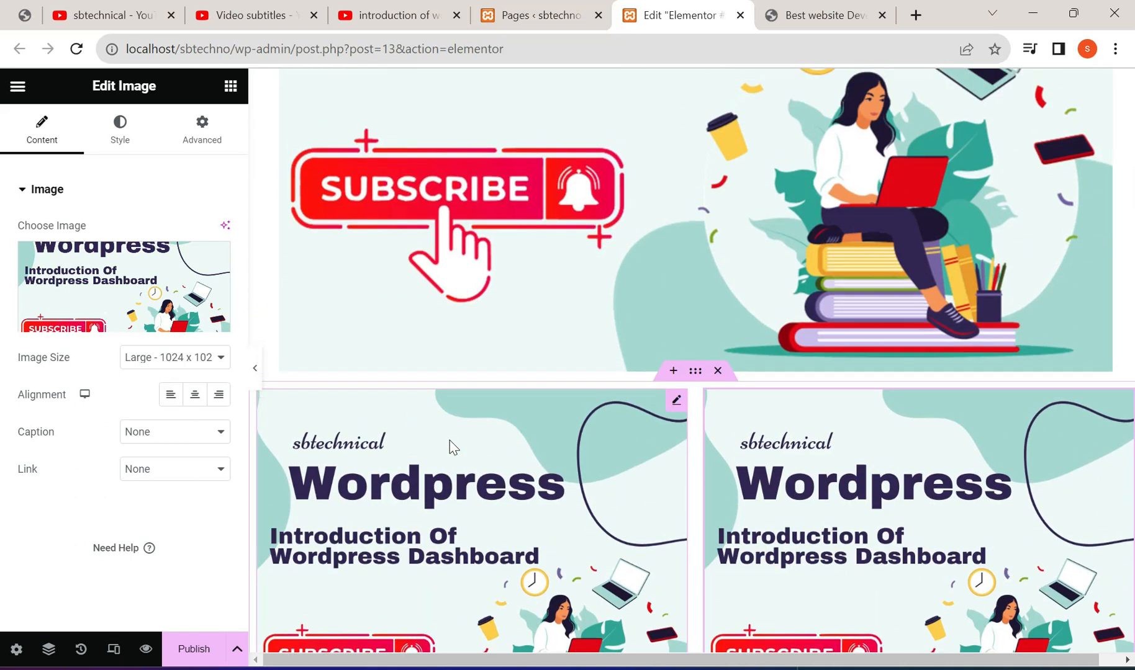
pyautogui.scroll(3, 453, 442)
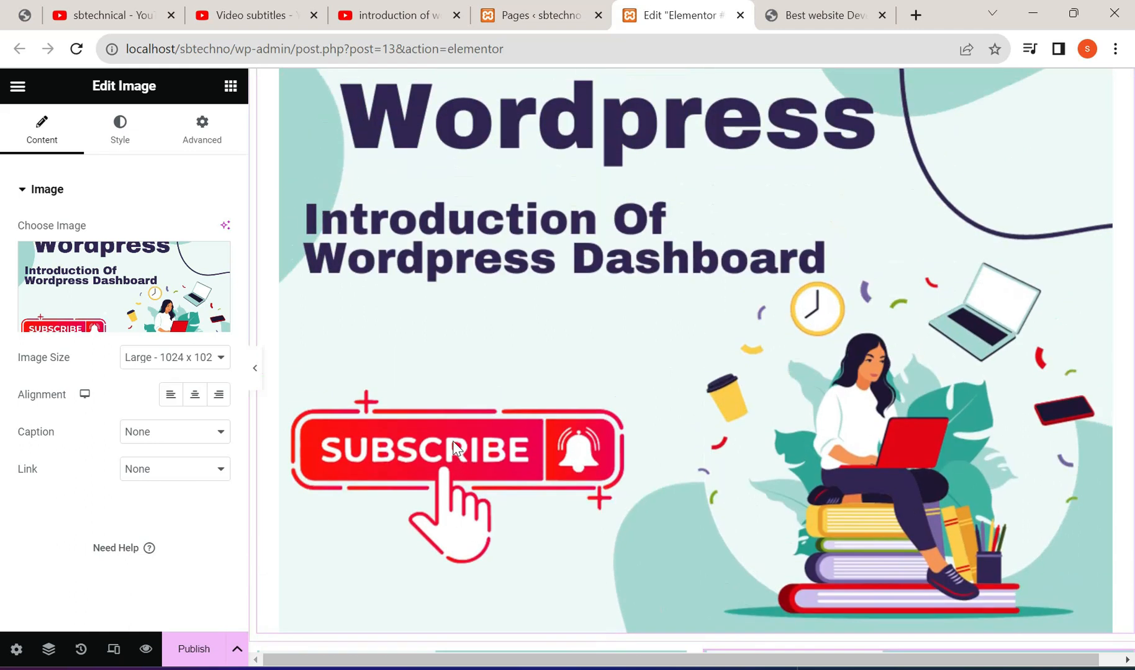
pyautogui.scroll(1, 452, 441)
pyautogui.click(255, 371)
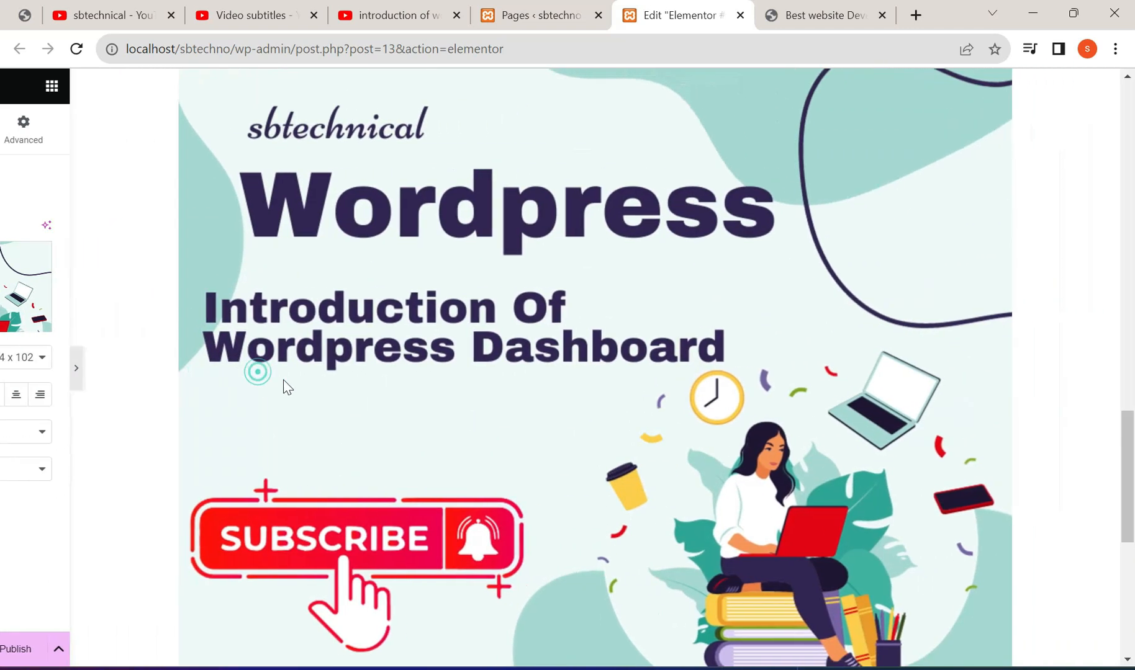
pyautogui.scroll(4, 416, 483)
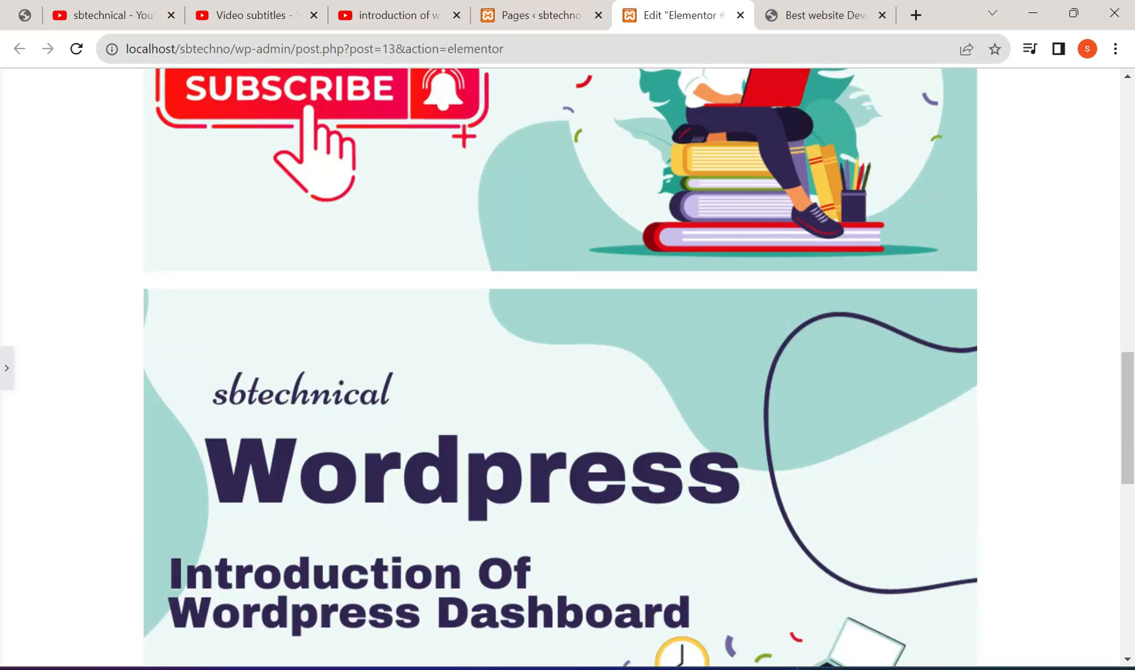
pyautogui.click(6, 378)
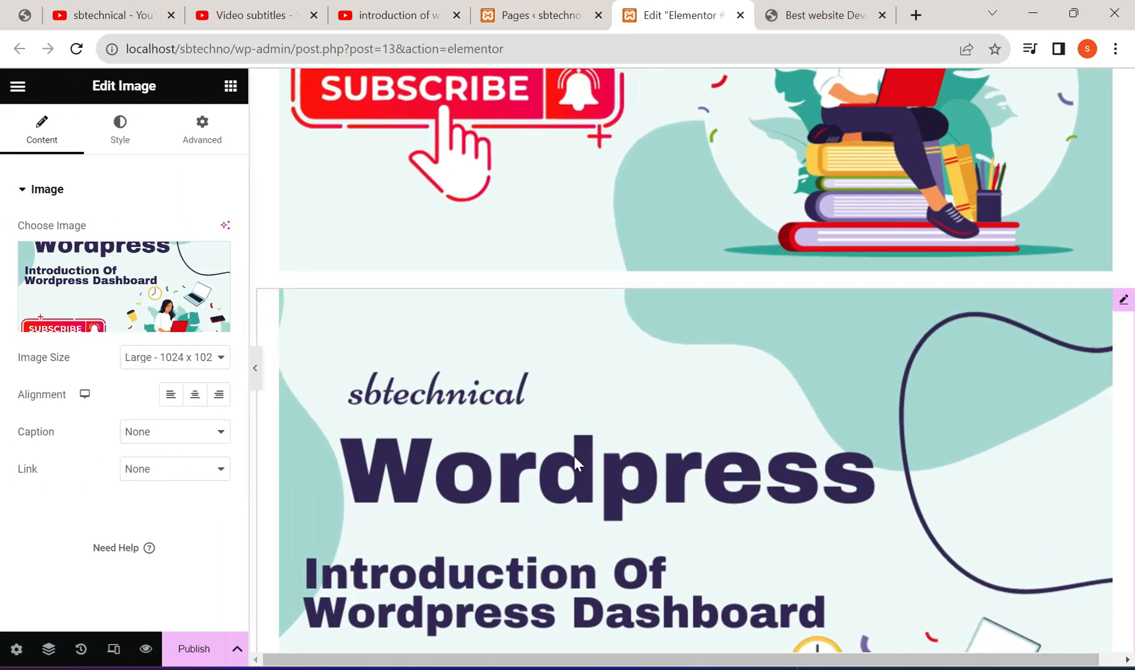
# Step: Delete two of the large stacked image widgets above the side-by-side pair
pyautogui.scroll(-5, 574, 463)
pyautogui.scroll(2, 582, 449)
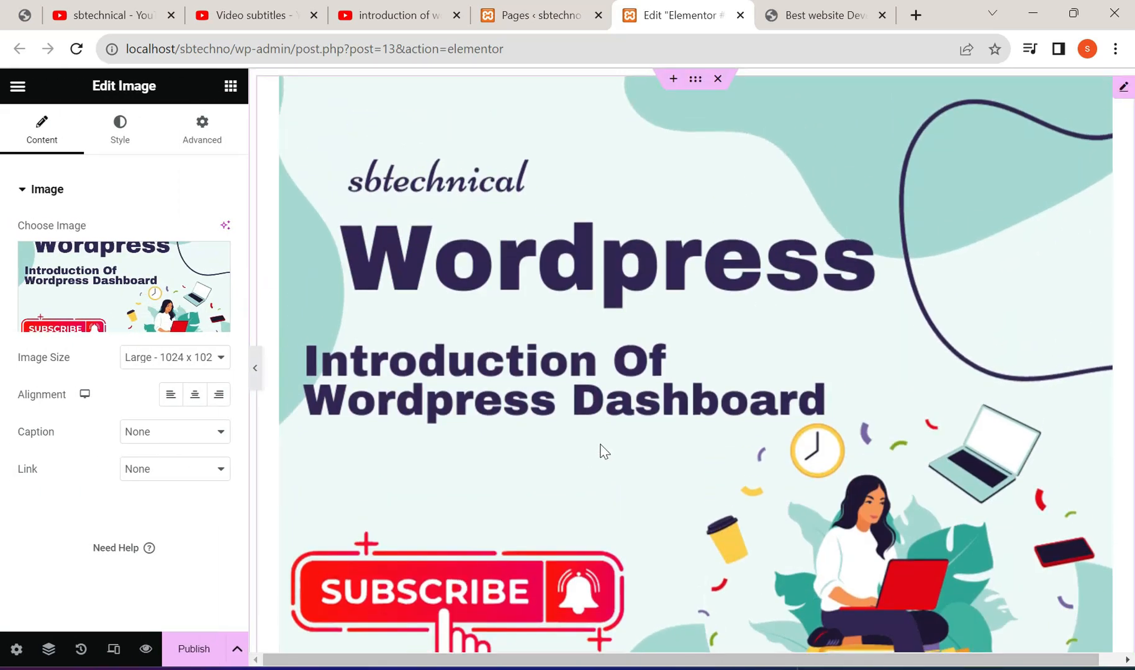
pyautogui.scroll(2, 600, 451)
pyautogui.scroll(-1, 601, 450)
pyautogui.rightClick(610, 293)
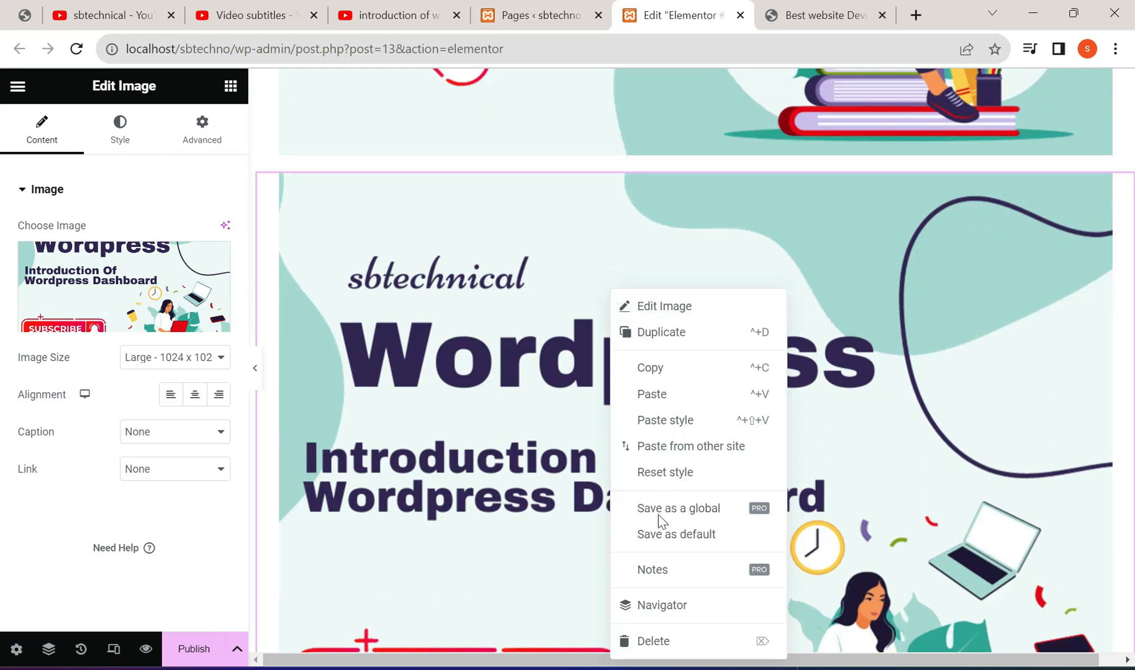
pyautogui.click(659, 648)
pyautogui.scroll(-11, 615, 490)
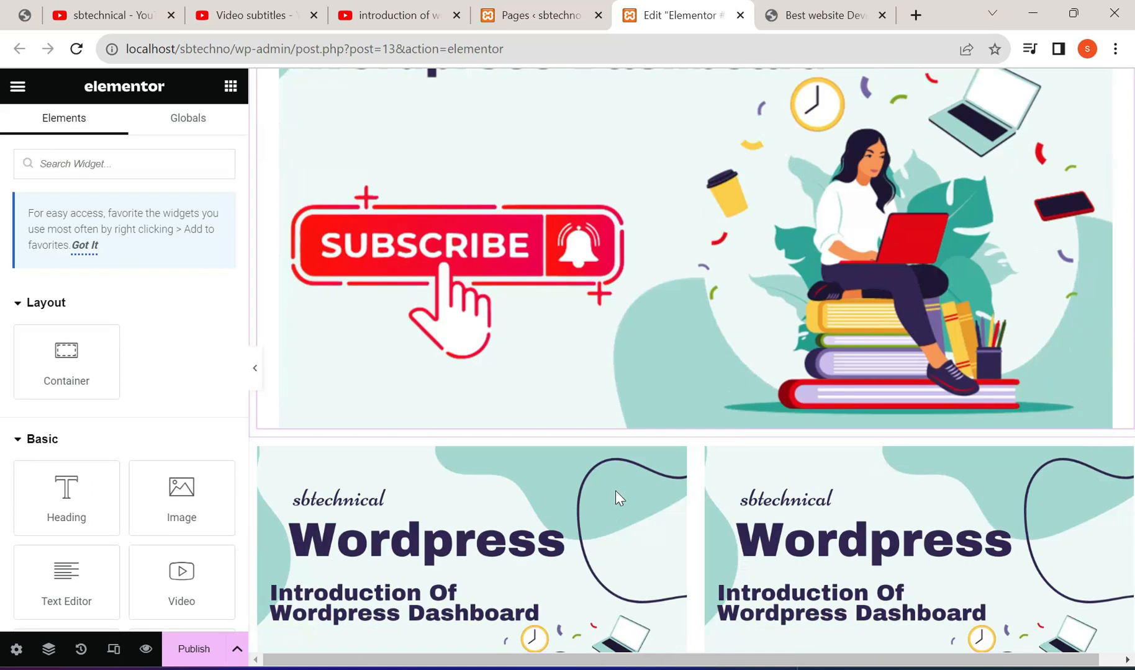
pyautogui.scroll(7, 615, 490)
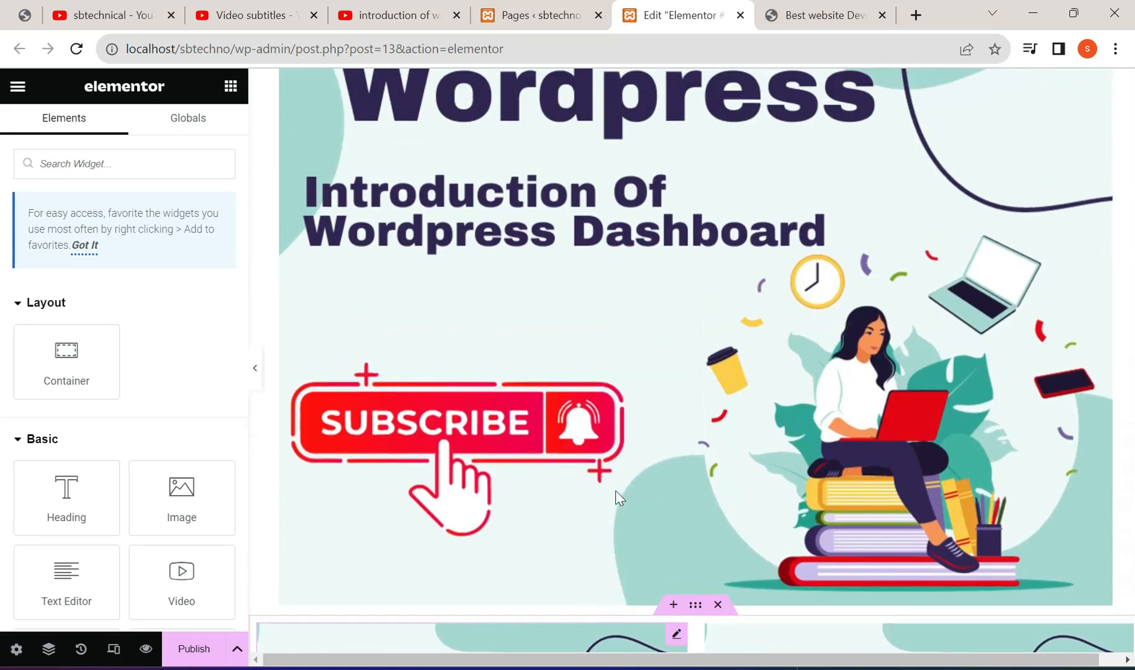
pyautogui.scroll(1, 615, 490)
pyautogui.rightClick(601, 295)
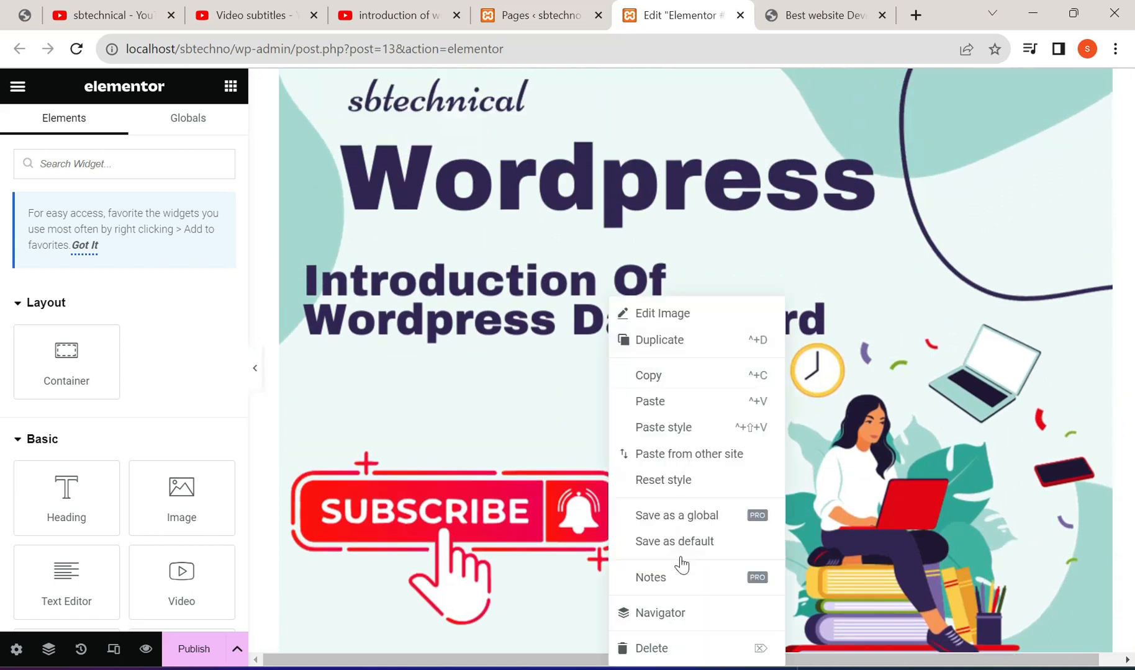
pyautogui.click(687, 649)
# Step: Delete both the container with the large image and the container with the side-by-side images, clearing the page
pyautogui.scroll(6, 683, 643)
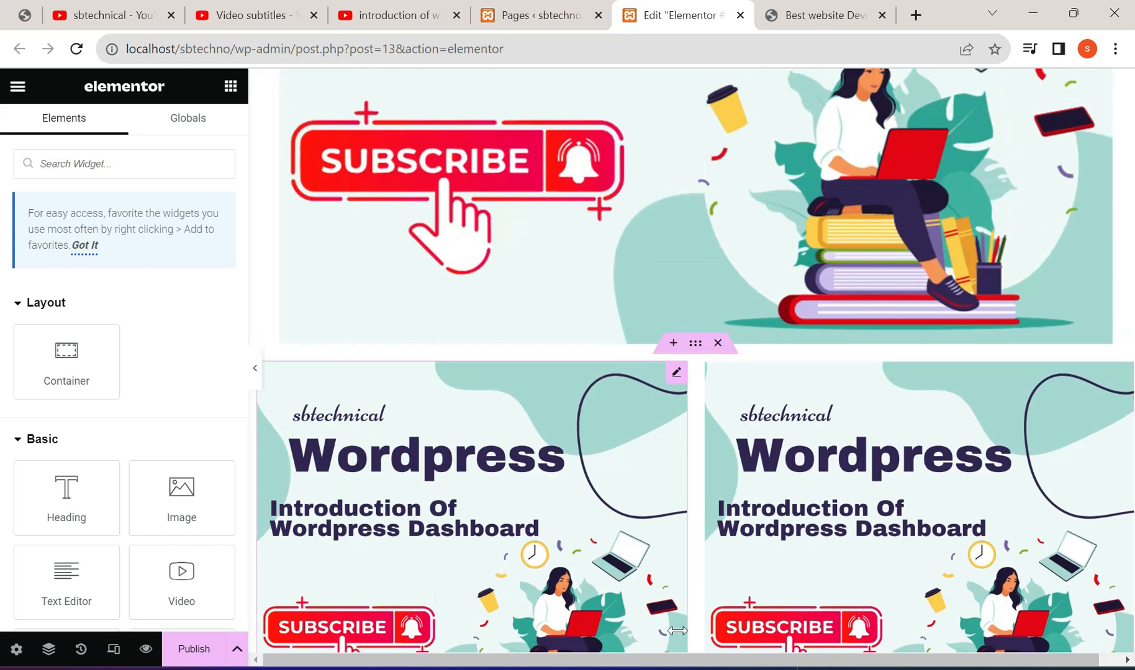
pyautogui.scroll(7, 676, 630)
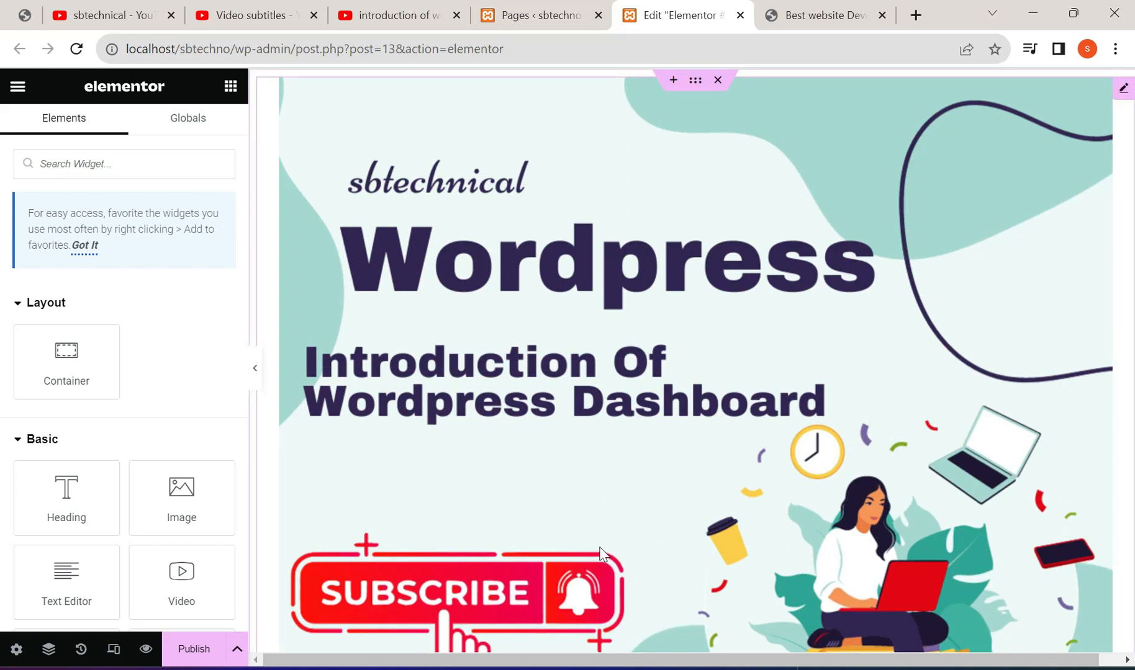
pyautogui.scroll(-10, 586, 540)
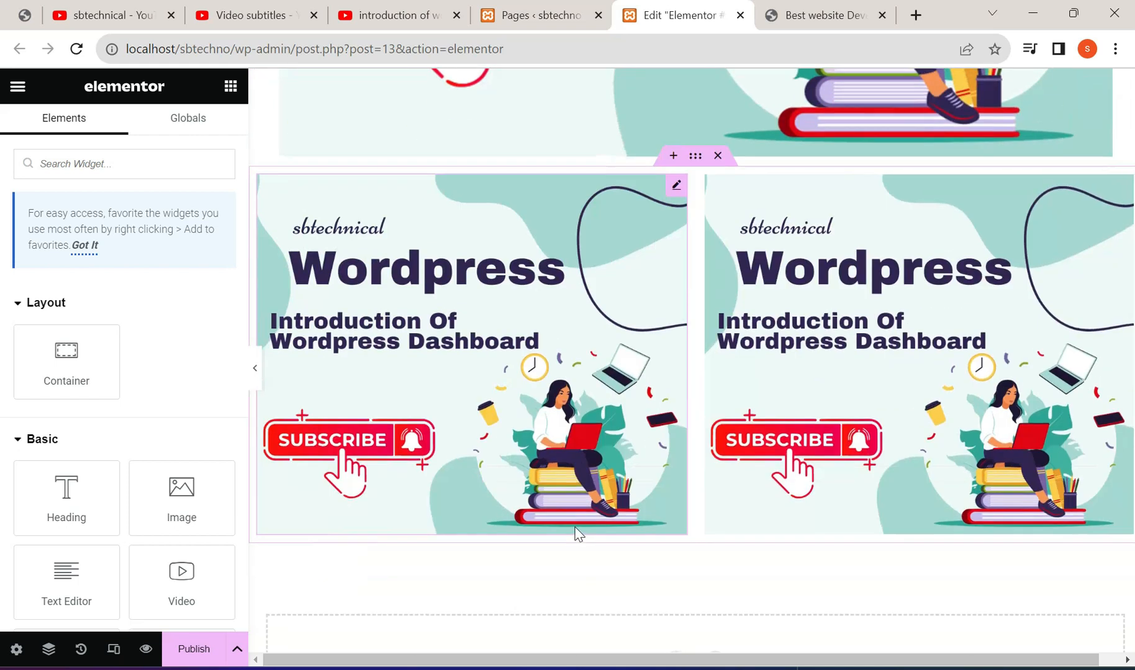
pyautogui.scroll(10, 575, 532)
pyautogui.click(717, 80)
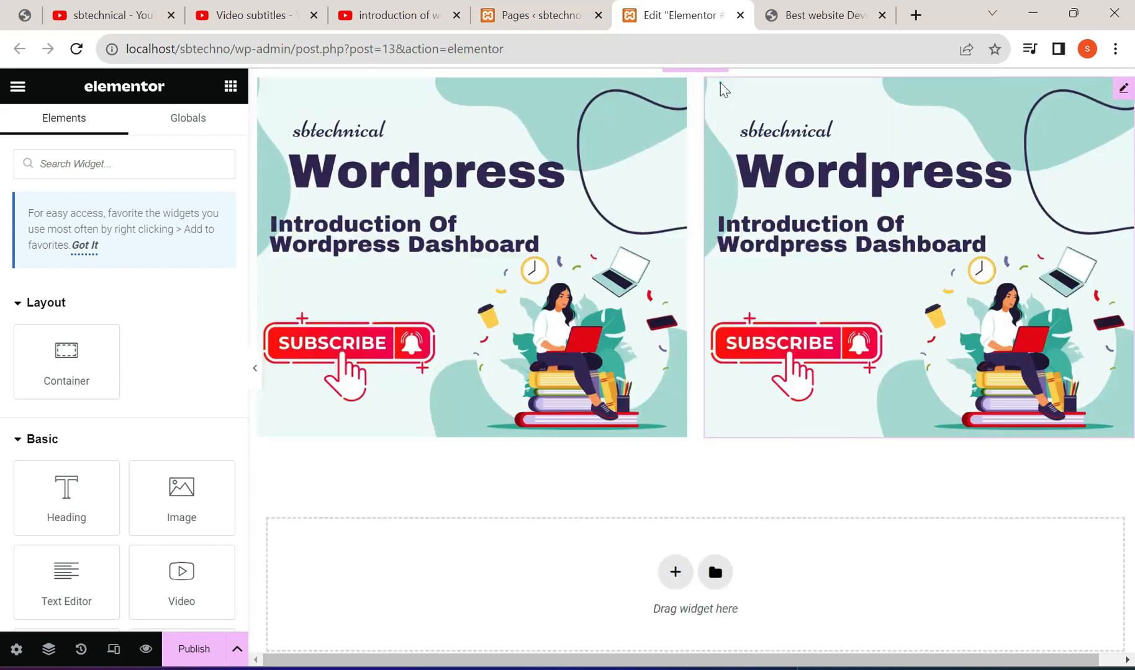
pyautogui.click(718, 80)
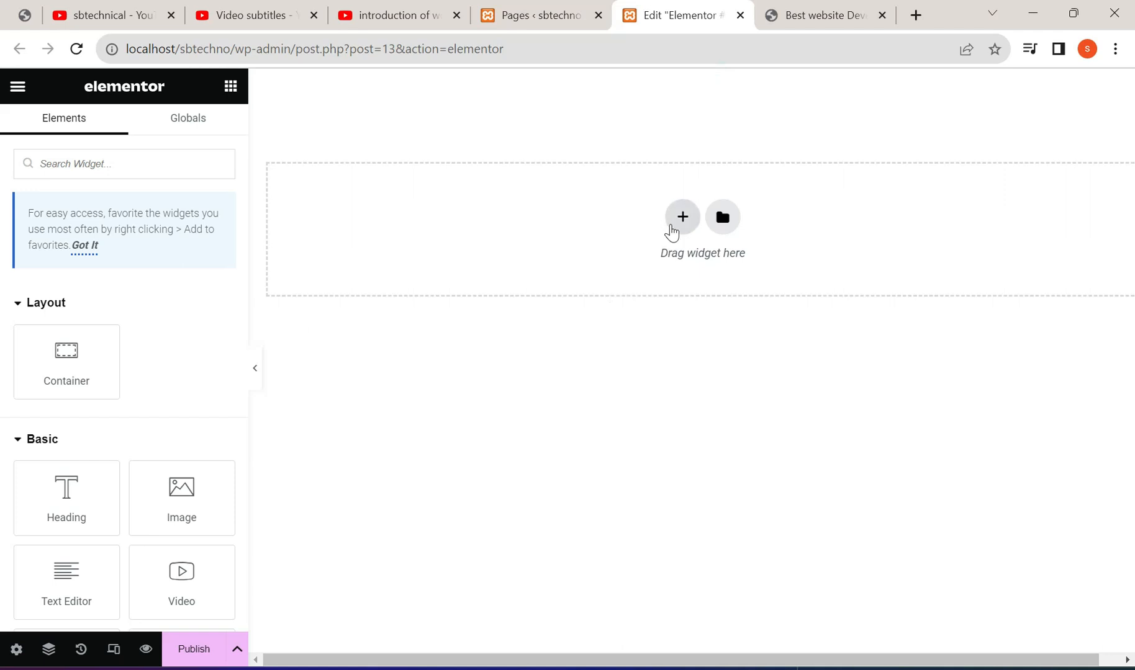
# Step: Add an empty container with downward direction and open the structure choices for another container below it
pyautogui.click(679, 215)
pyautogui.click(450, 265)
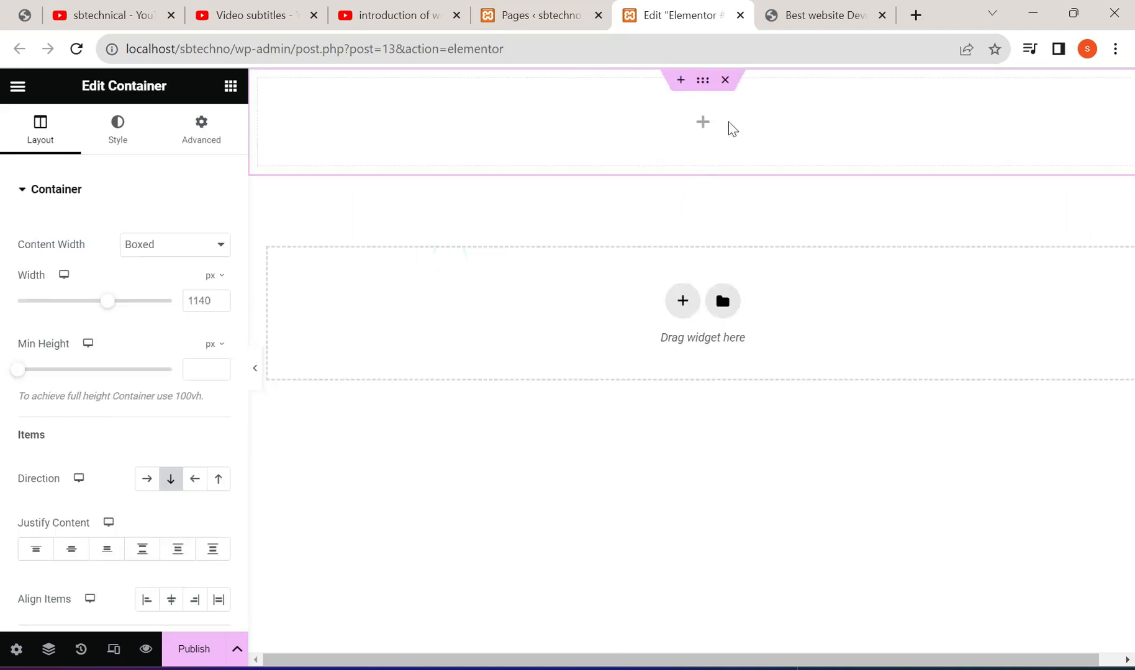
pyautogui.click(679, 301)
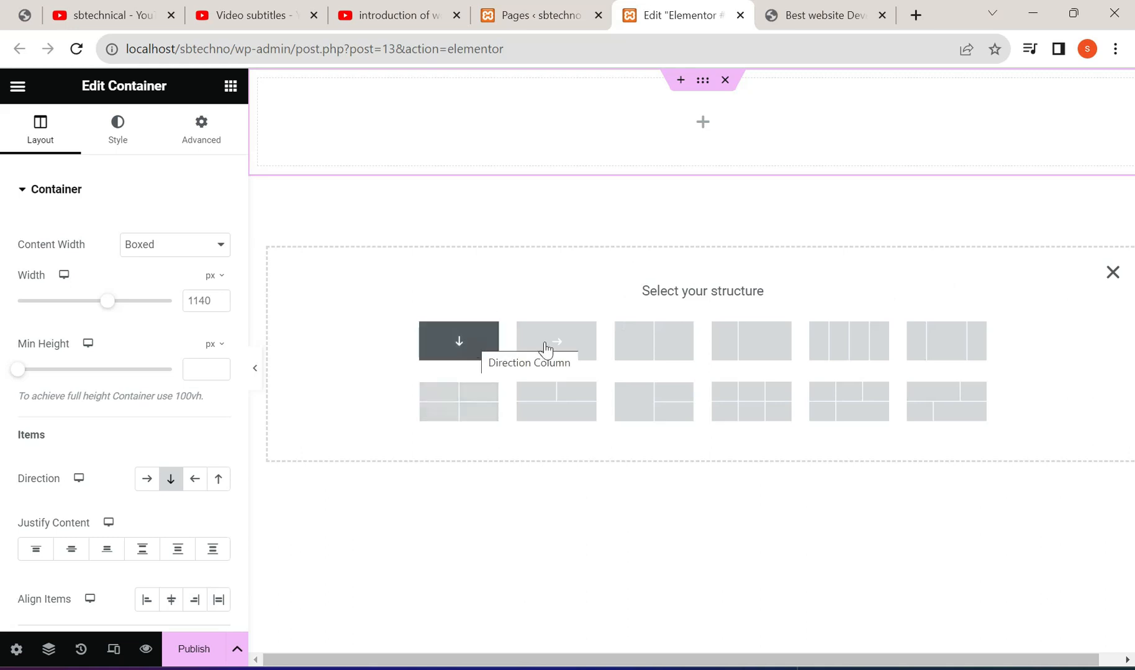
# Step: Place an Image widget in the downward container and fill it with the Wordpress dashboard image from the media library
pyautogui.click(230, 85)
pyautogui.moveTo(179, 510); pyautogui.dragTo(653, 125)
pyautogui.click(84, 313)
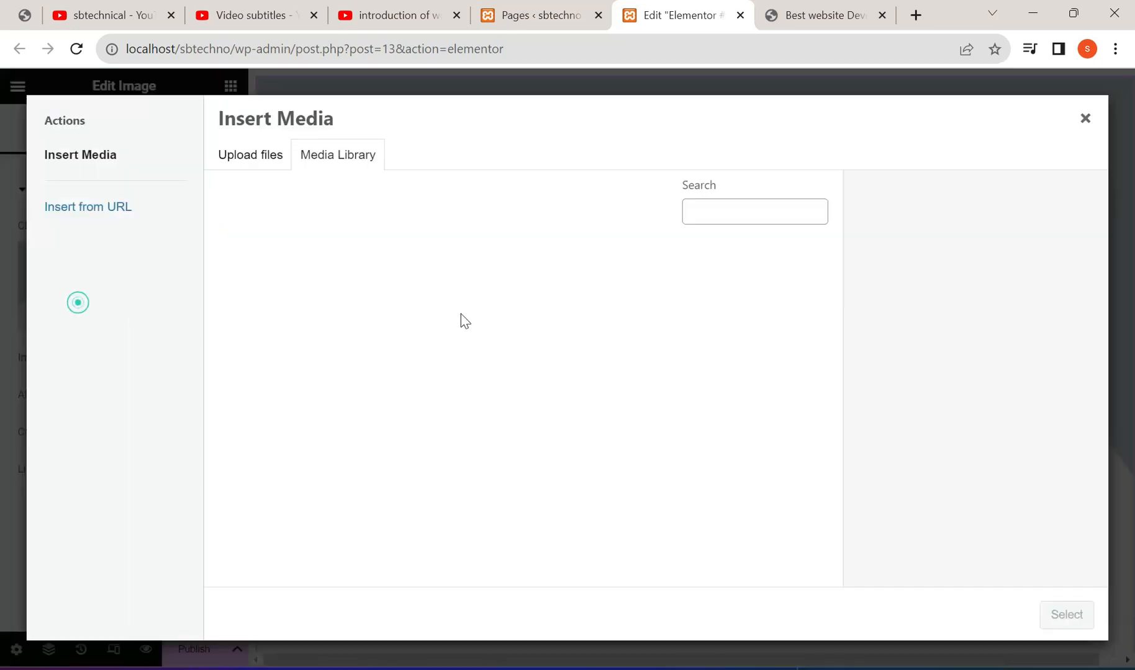
pyautogui.click(268, 261)
pyautogui.click(1067, 614)
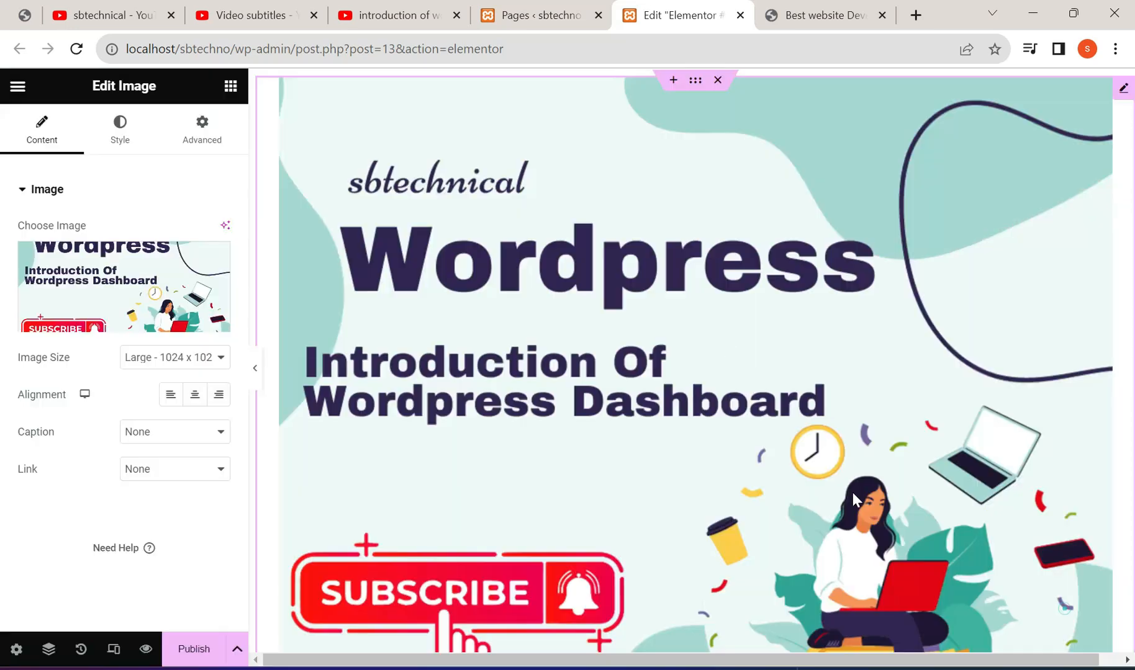
# Step: Duplicate the image widget inside the downward container
pyautogui.rightClick(643, 222)
pyautogui.click(683, 263)
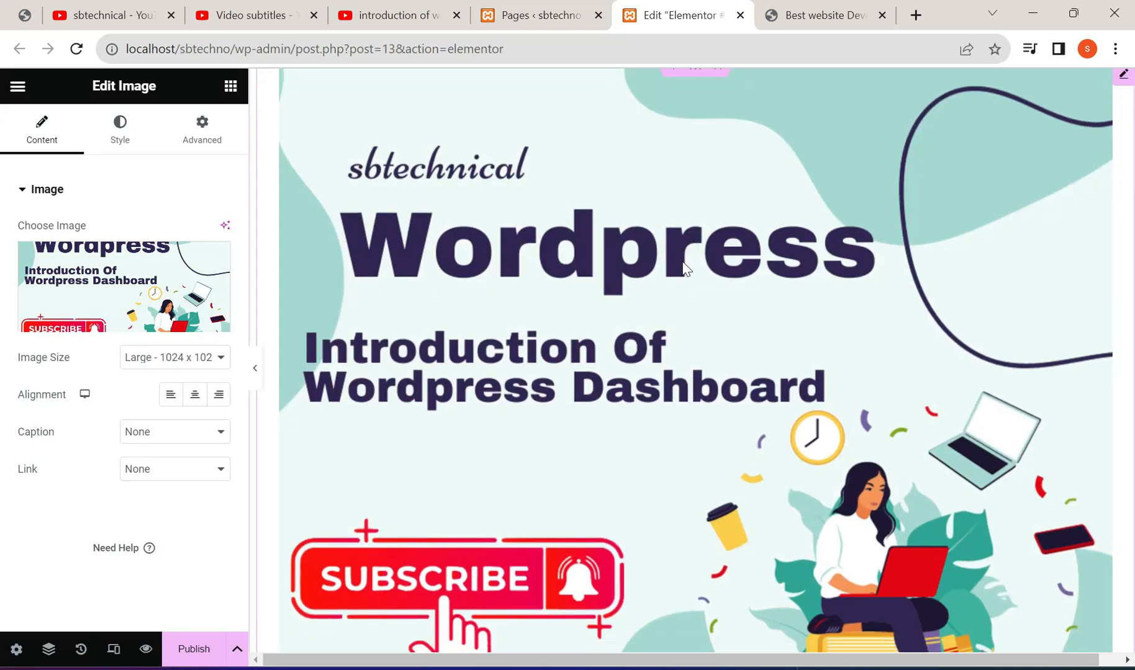
pyautogui.scroll(-5, 713, 292)
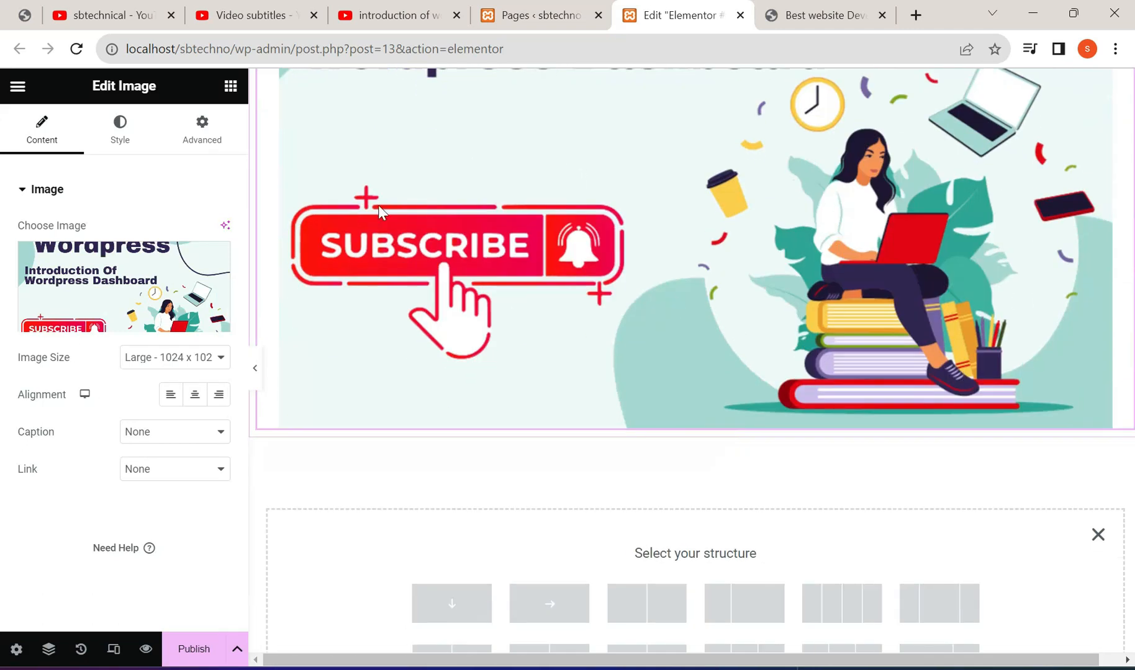
pyautogui.scroll(-2, 608, 328)
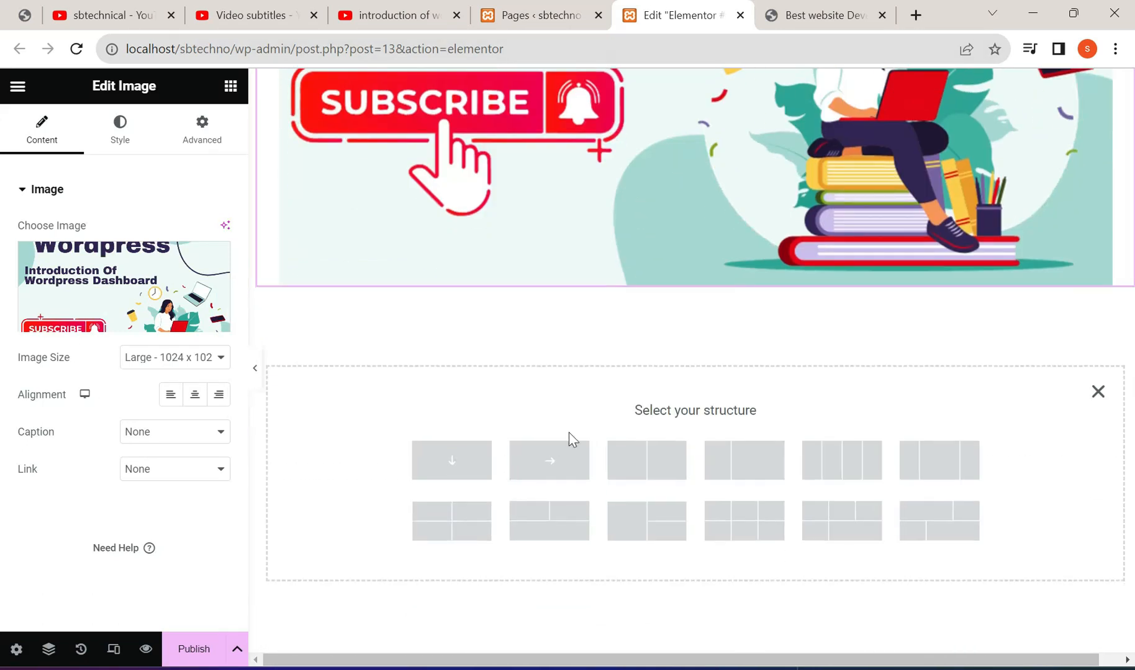
# Step: Add a container with rightward direction below the stacked images and place an Image widget in it
pyautogui.click(569, 474)
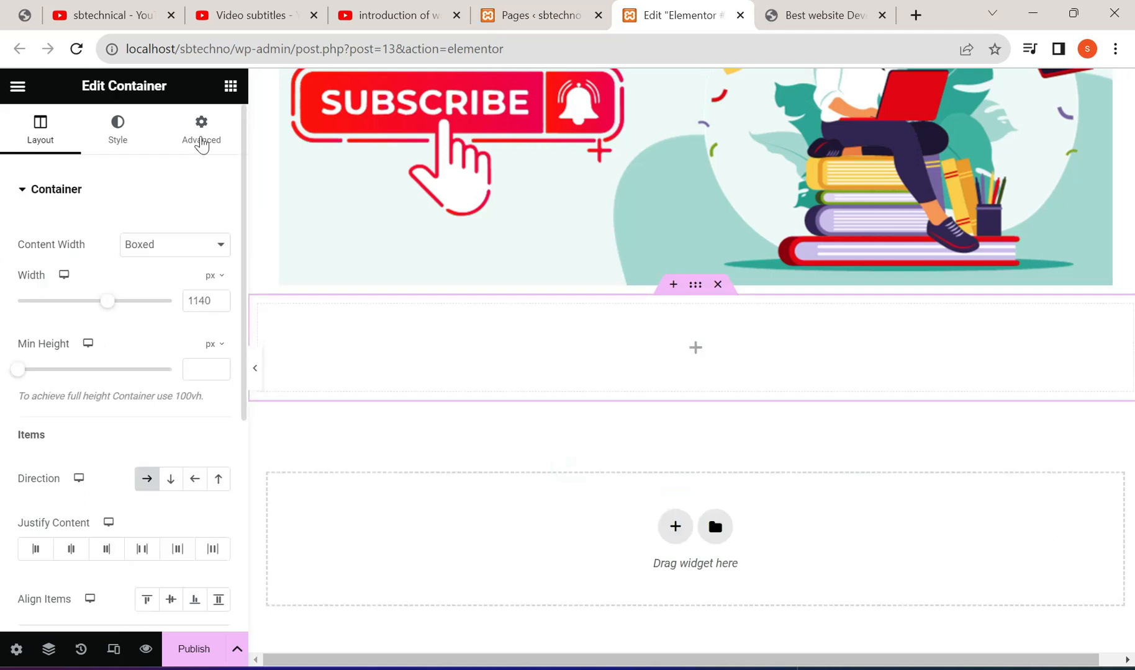
pyautogui.click(230, 89)
pyautogui.moveTo(167, 512); pyautogui.dragTo(717, 376)
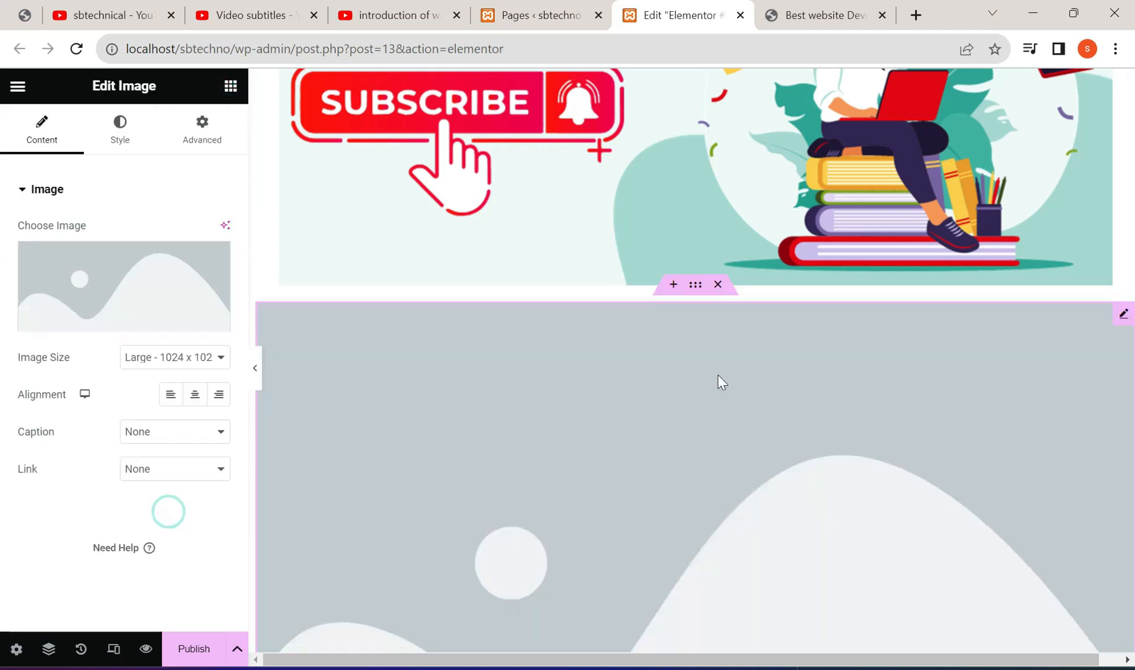
# Step: Fill the image widget in the rightward container with the Wordpress dashboard image from the media library
pyautogui.scroll(-3, 601, 441)
pyautogui.click(94, 299)
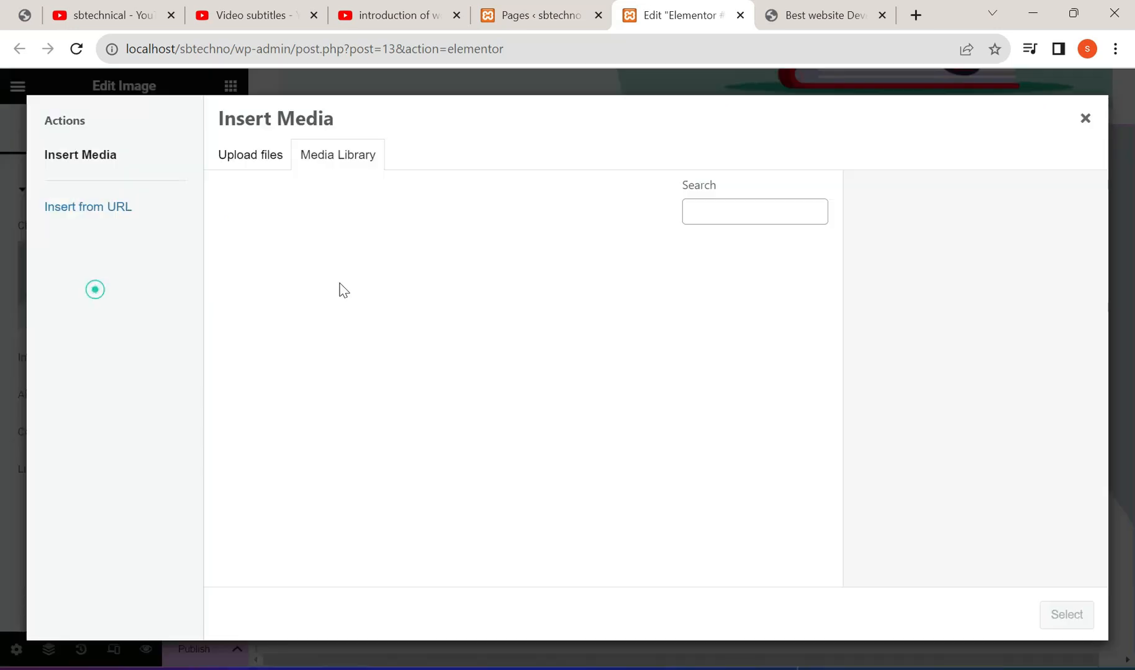
pyautogui.click(271, 300)
pyautogui.click(1065, 616)
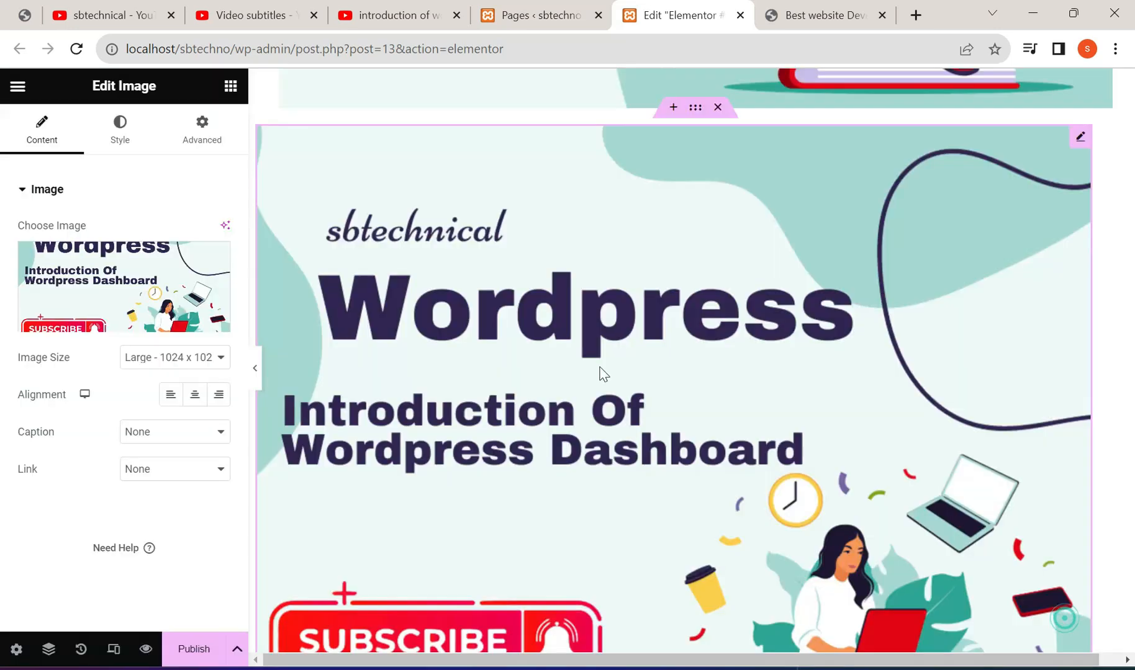
# Step: Duplicate the image widget in the rightward container and compare its layout with the stacked images above
pyautogui.rightClick(551, 261)
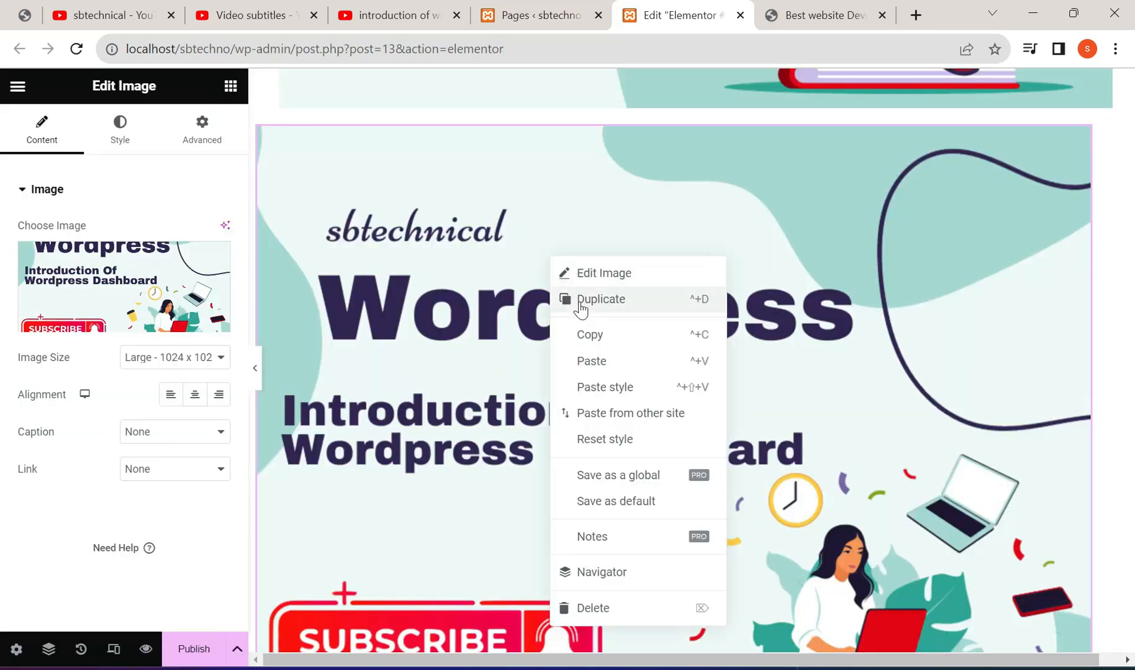
pyautogui.click(579, 308)
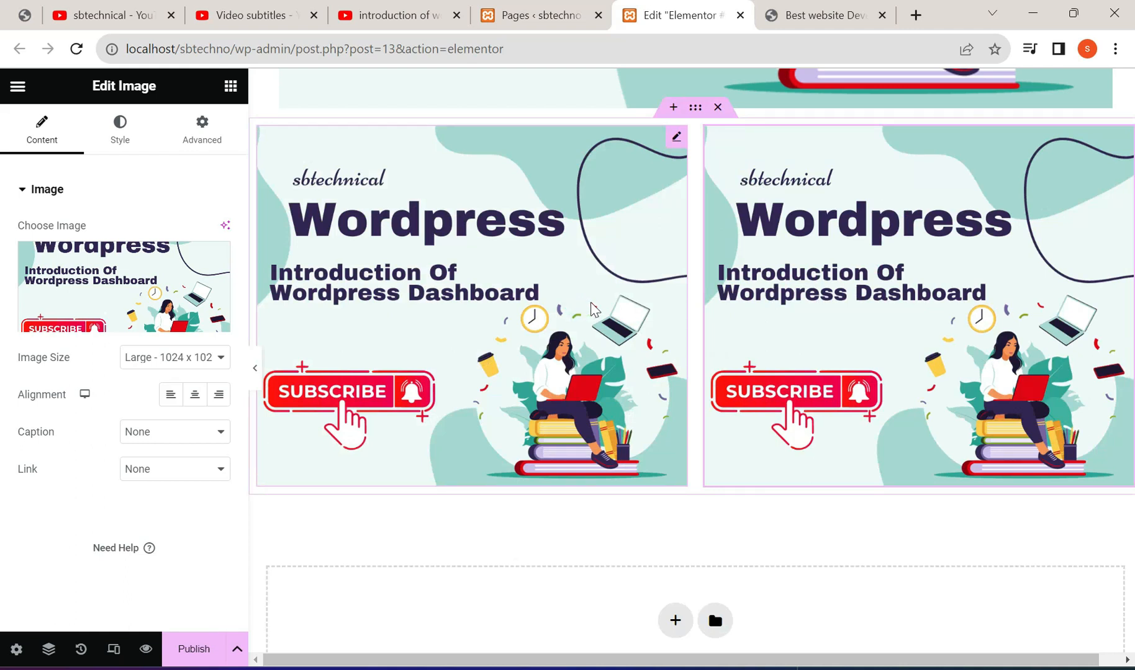
pyautogui.scroll(2, 593, 306)
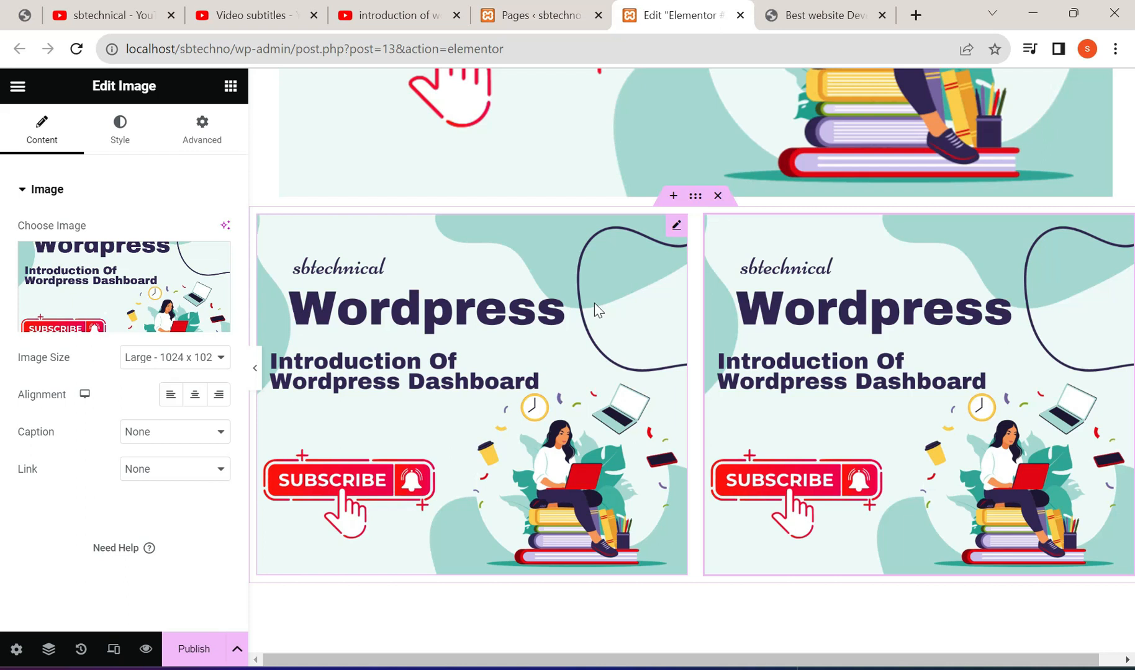
pyautogui.scroll(-1, 696, 248)
pyautogui.scroll(4, 705, 301)
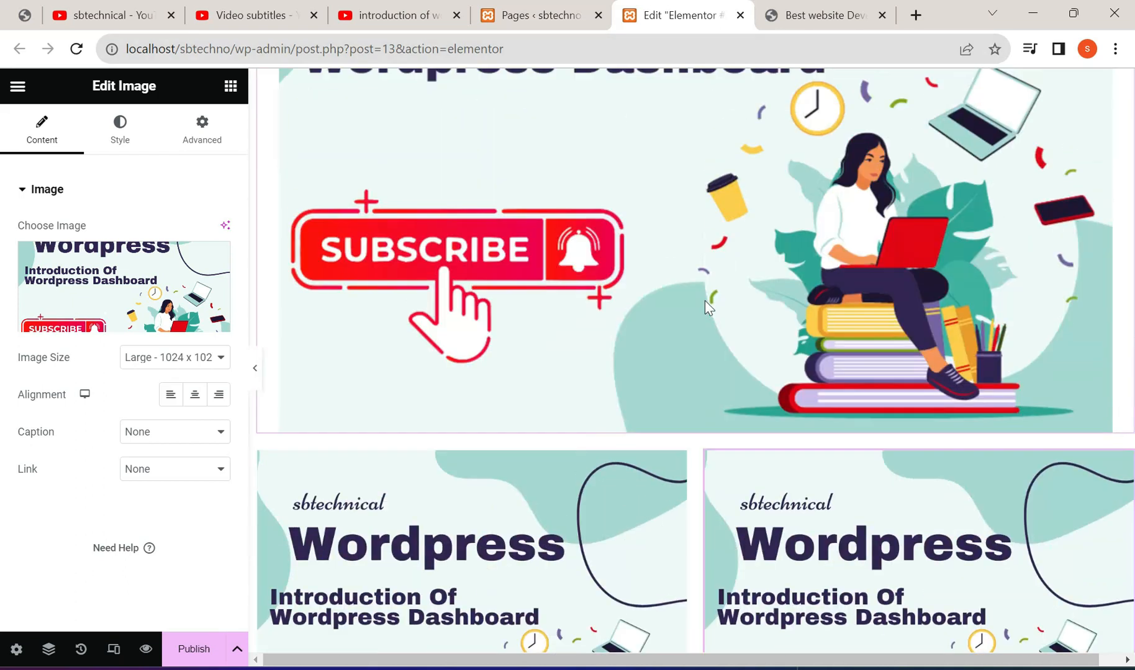
pyautogui.scroll(-6, 705, 301)
pyautogui.scroll(1, 705, 302)
pyautogui.scroll(-1, 712, 565)
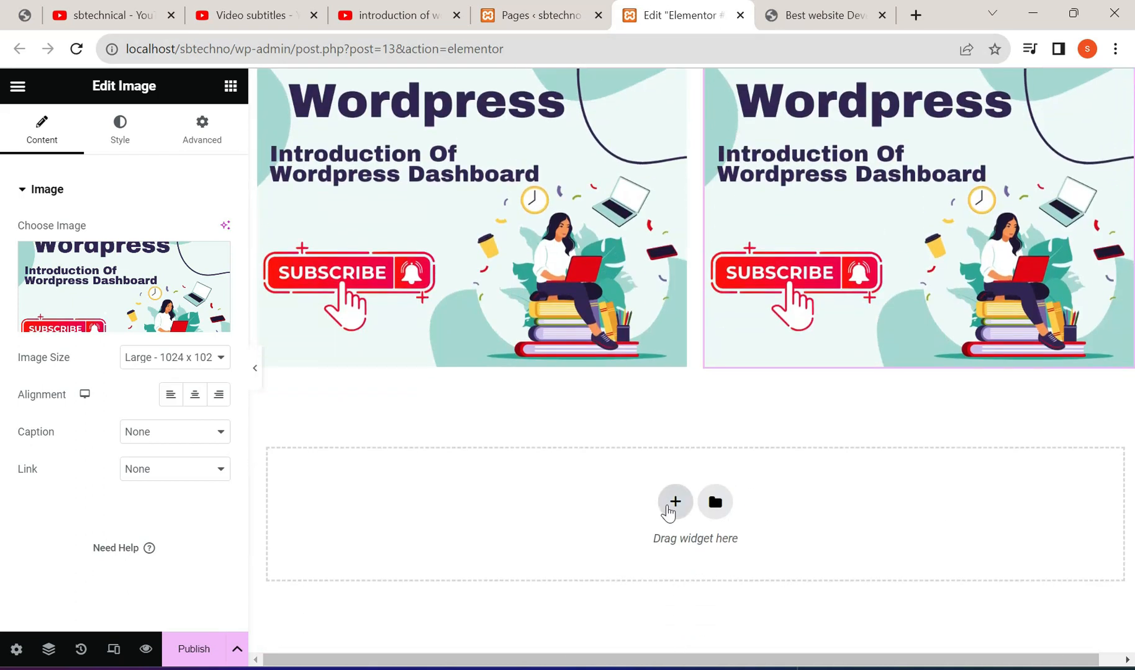
# Step: Add a container with two equal columns below the side-by-side images and place an Image widget in each column
pyautogui.click(670, 504)
pyautogui.scroll(-1, 692, 481)
pyautogui.click(618, 471)
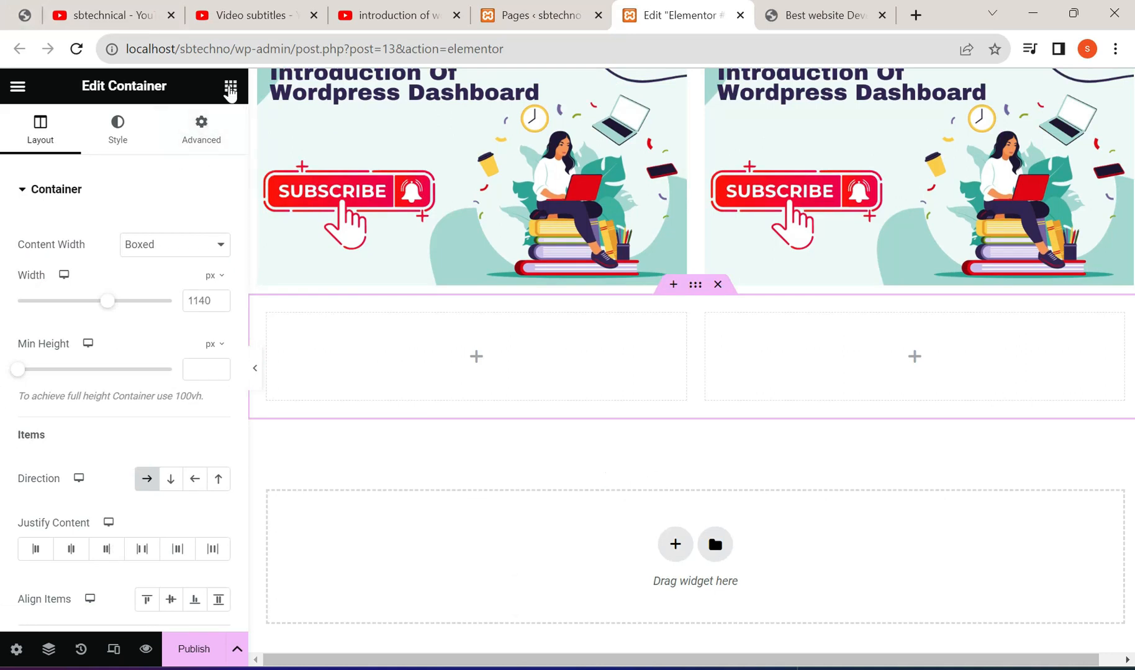
pyautogui.click(230, 86)
pyautogui.moveTo(141, 509); pyautogui.dragTo(376, 368)
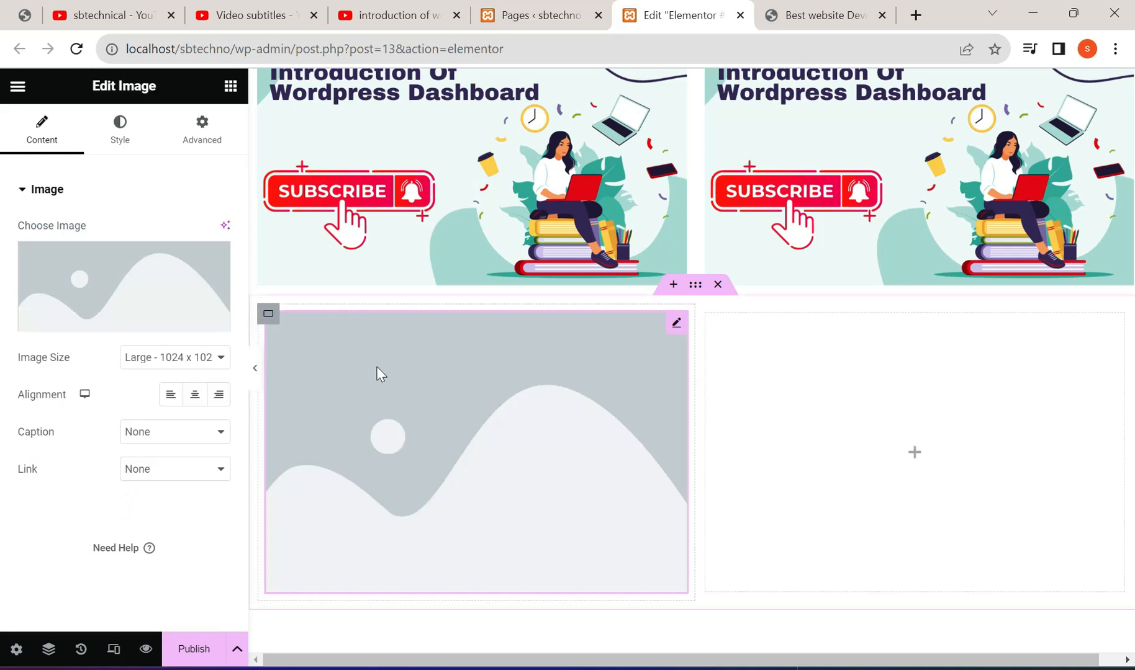
pyautogui.click(229, 85)
pyautogui.moveTo(181, 506); pyautogui.dragTo(846, 461)
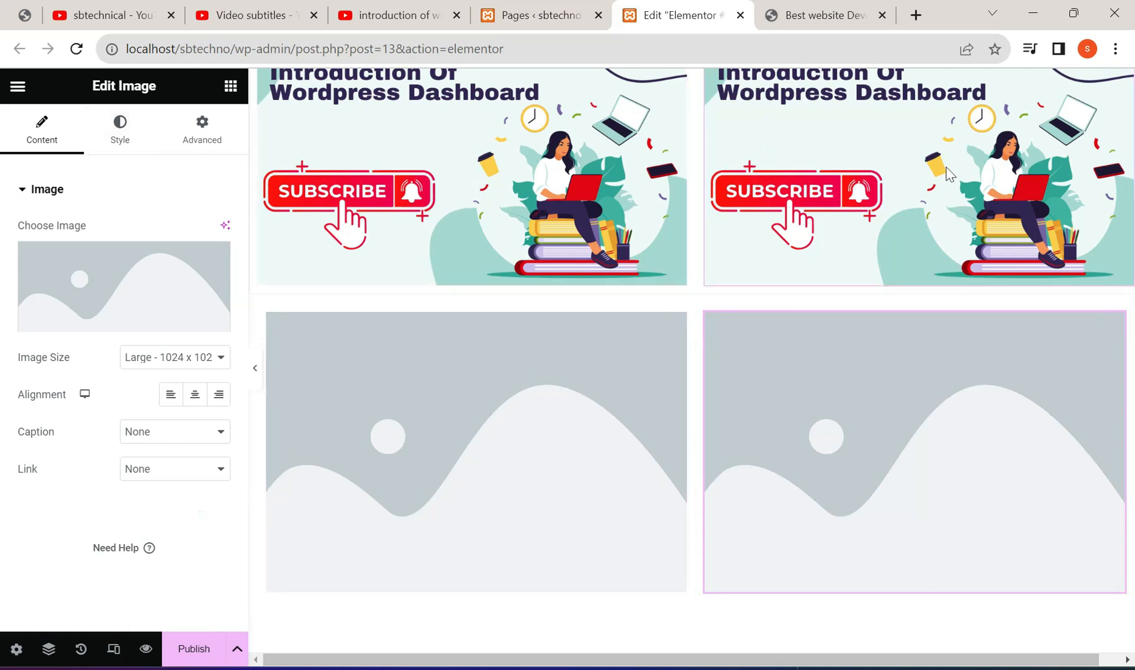
# Step: Duplicate the second column of the two-column container together with its image widget and compare it with the row above
pyautogui.scroll(-1, 1041, 209)
pyautogui.scroll(-3, 1036, 210)
pyautogui.scroll(1, 854, 261)
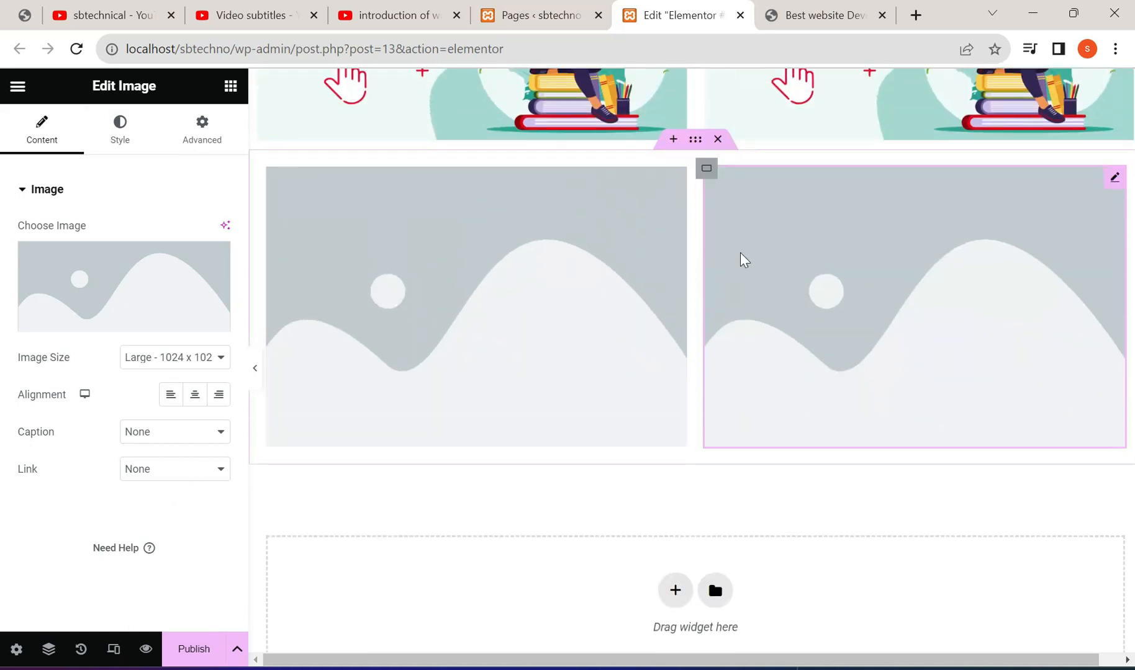
pyautogui.rightClick(708, 175)
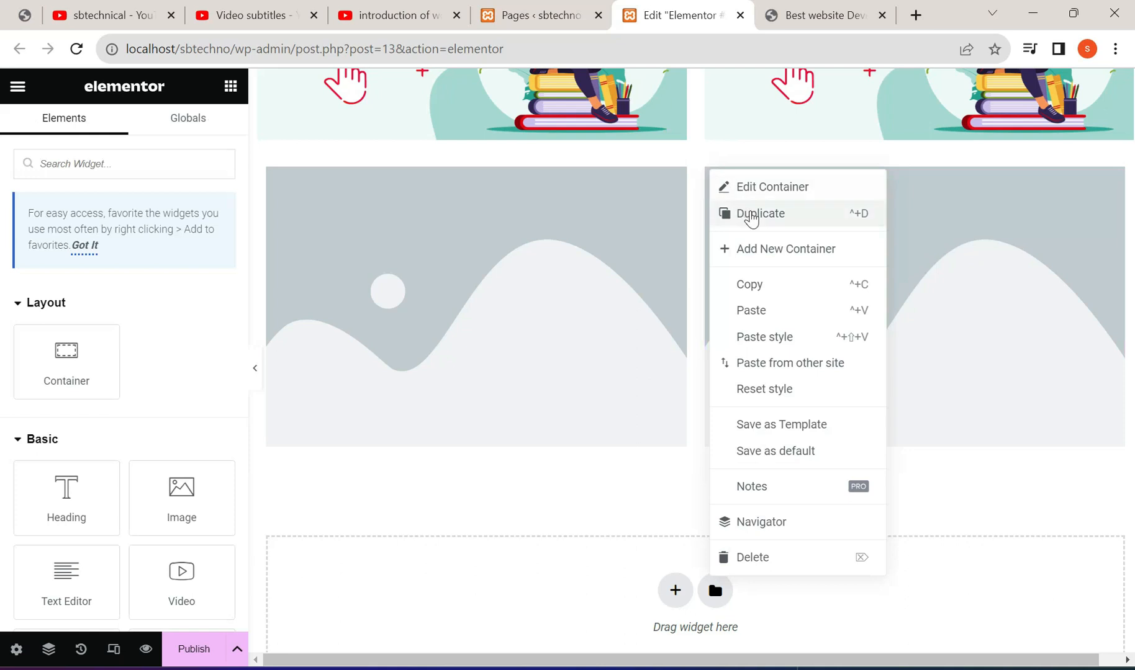
pyautogui.click(750, 213)
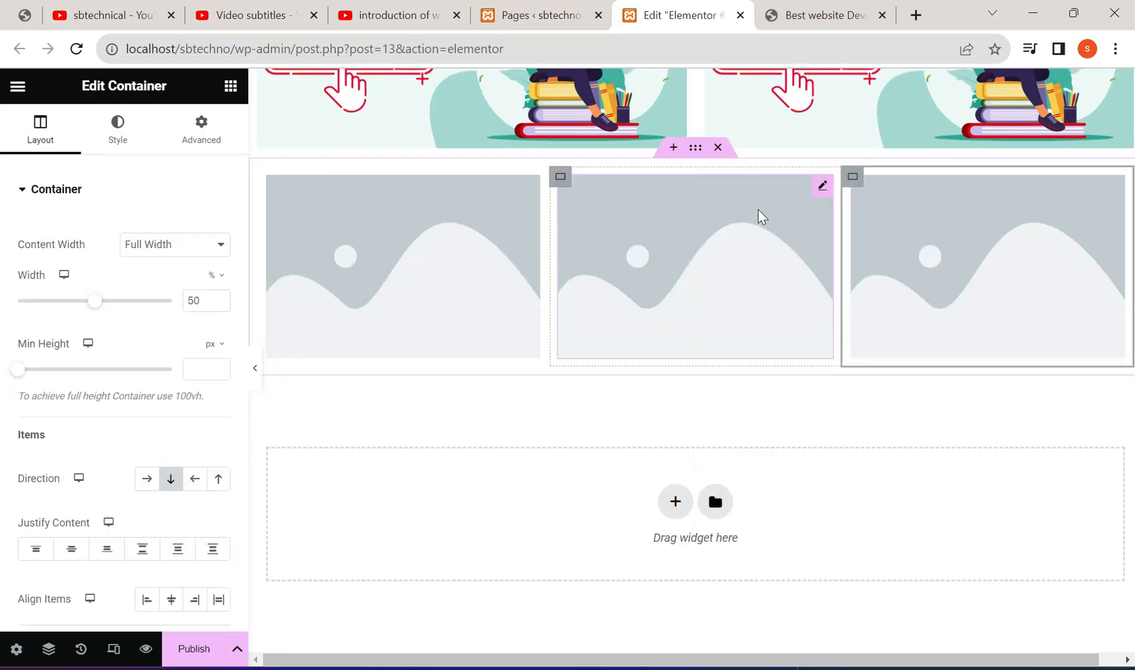
pyautogui.scroll(3, 761, 216)
pyautogui.scroll(-3, 694, 309)
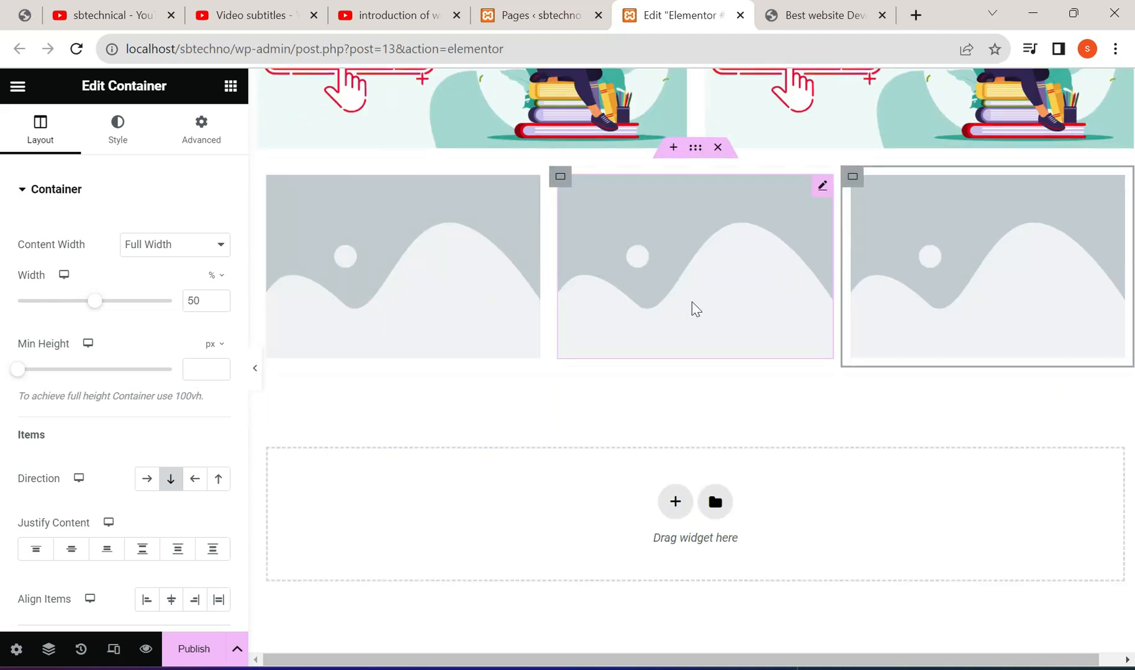
pyautogui.scroll(3, 595, 406)
pyautogui.scroll(-3, 657, 335)
# Step: Fill the first column's image widget with the Wordpress dashboard image from the media library
pyautogui.click(418, 275)
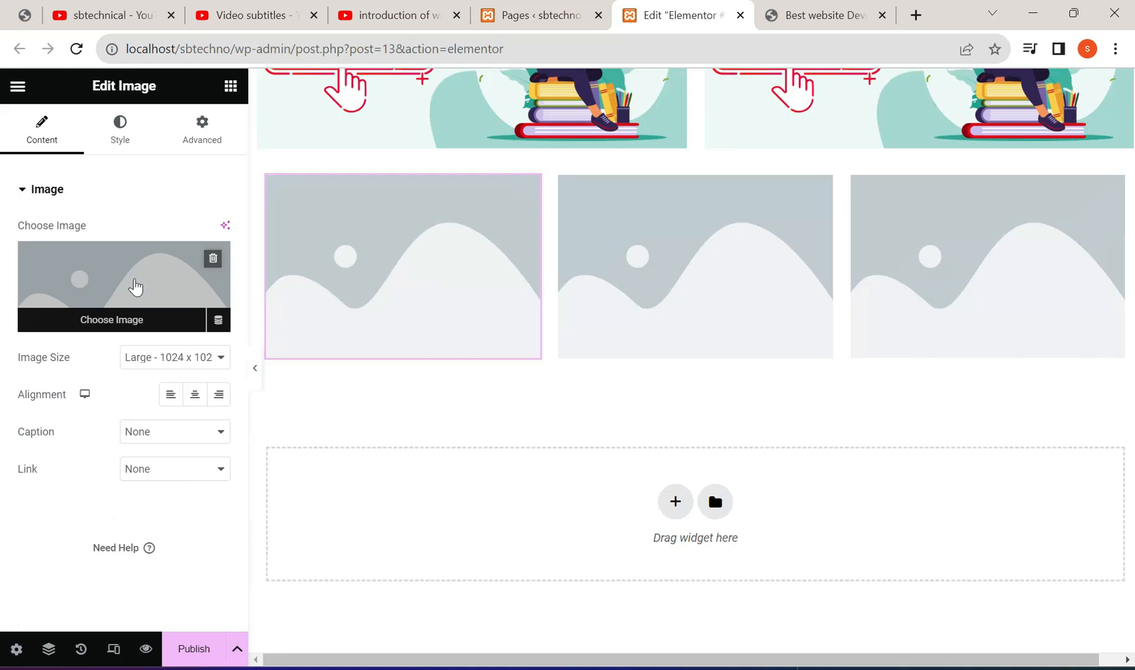
pyautogui.click(135, 278)
pyautogui.click(287, 290)
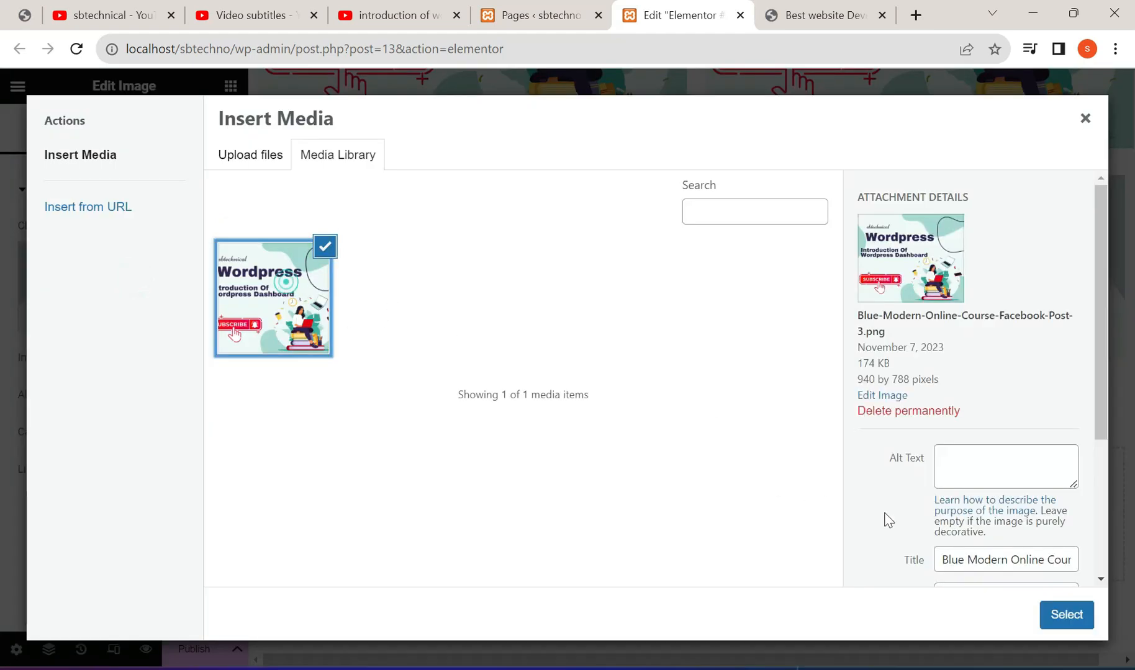
pyautogui.click(1080, 616)
pyautogui.click(625, 264)
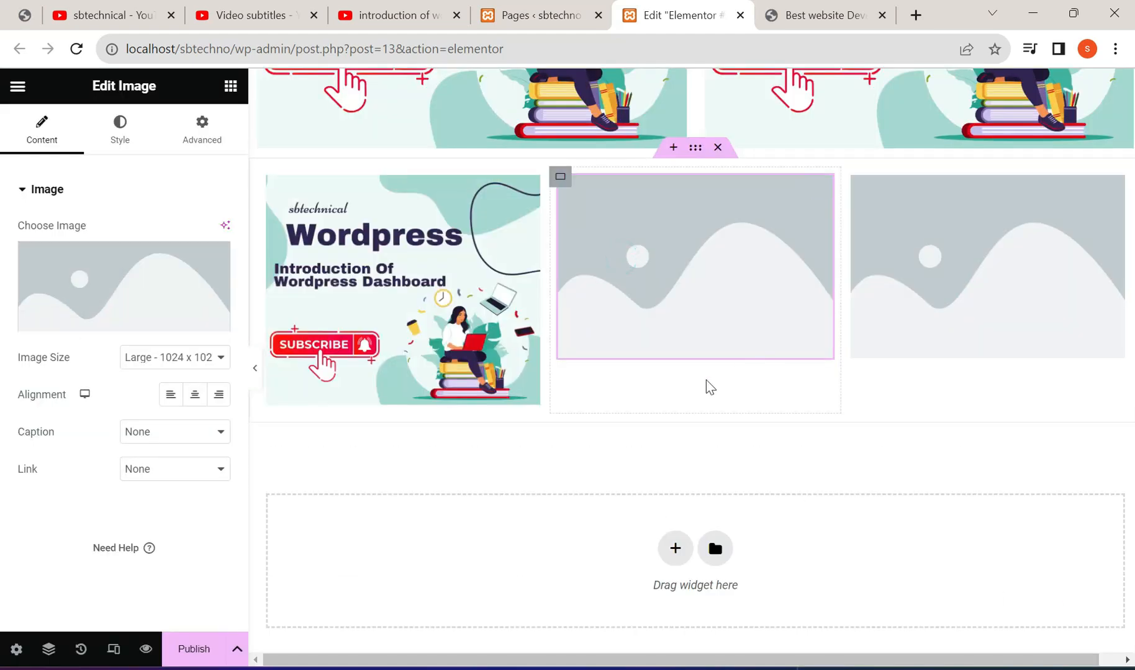
# Step: Add a container with a narrow first column and a wide second column below the three image columns
pyautogui.scroll(-1, 823, 349)
pyautogui.click(675, 502)
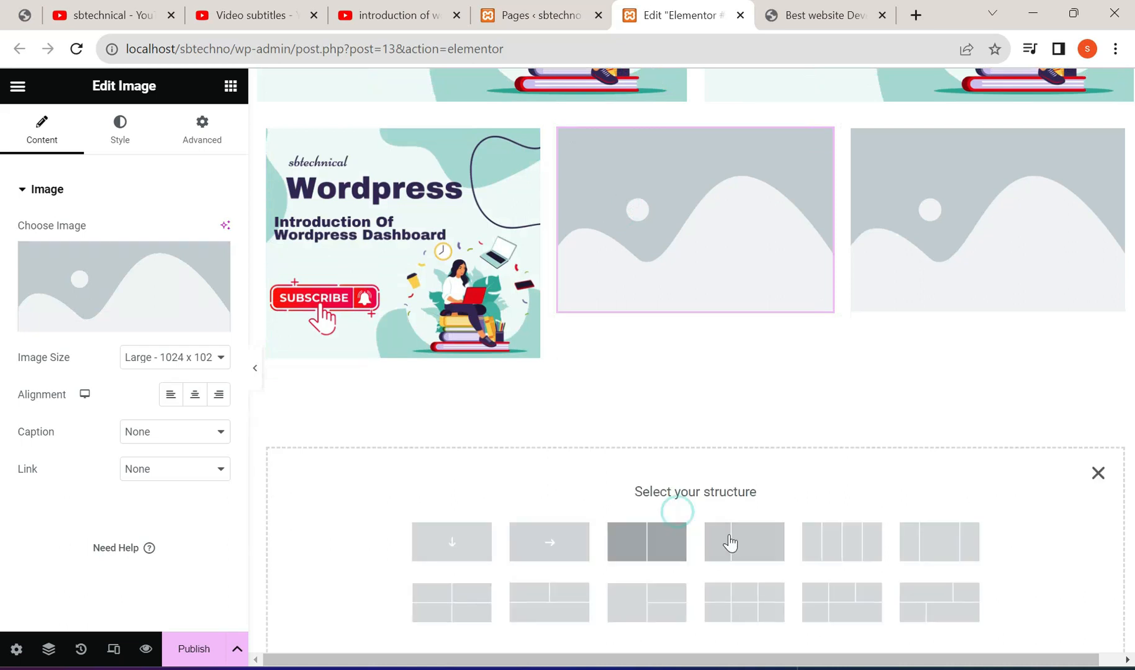
pyautogui.click(748, 541)
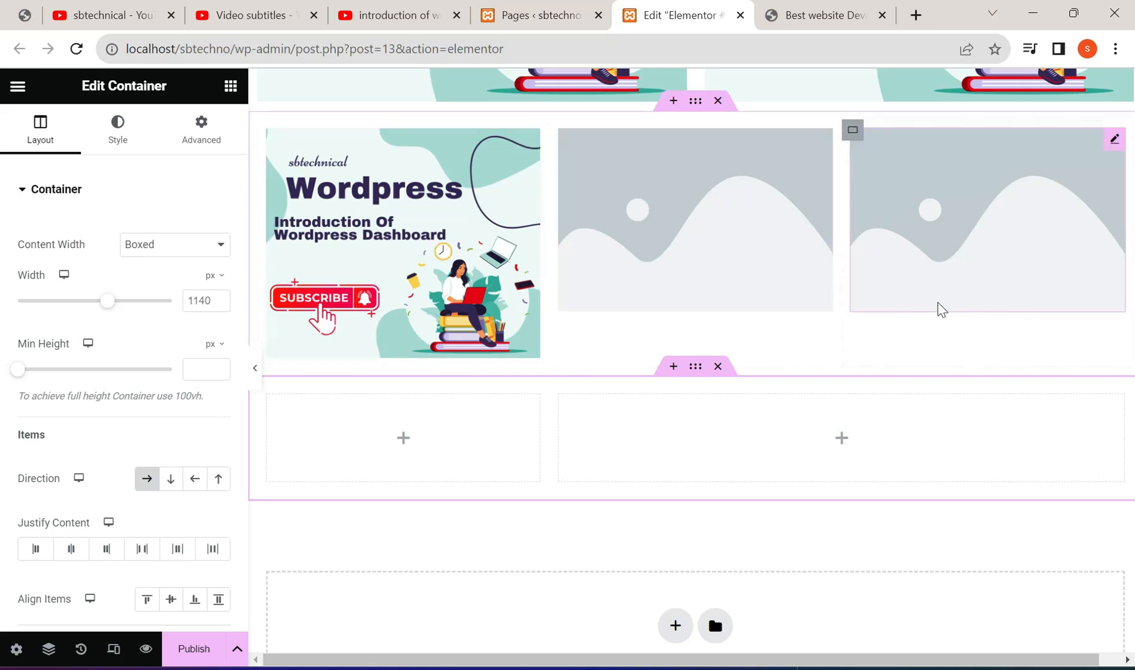
# Step: Examine how images are arranged in the downward and rightward containers higher up the page
pyautogui.scroll(1, 768, 407)
pyautogui.scroll(6, 766, 400)
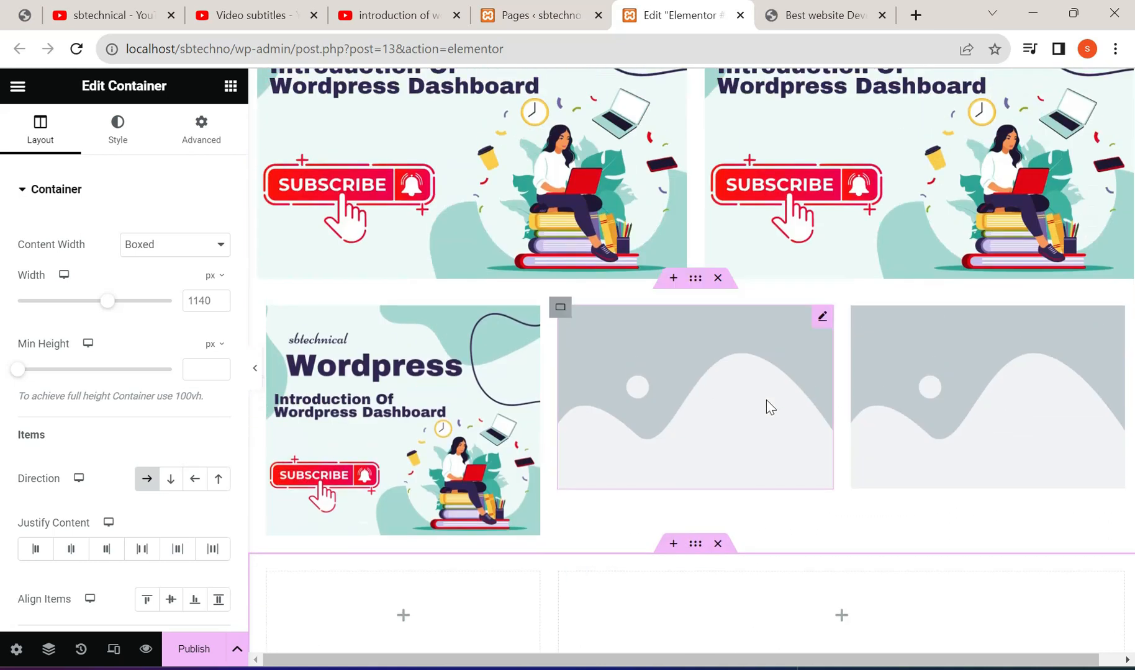
pyautogui.scroll(6, 775, 409)
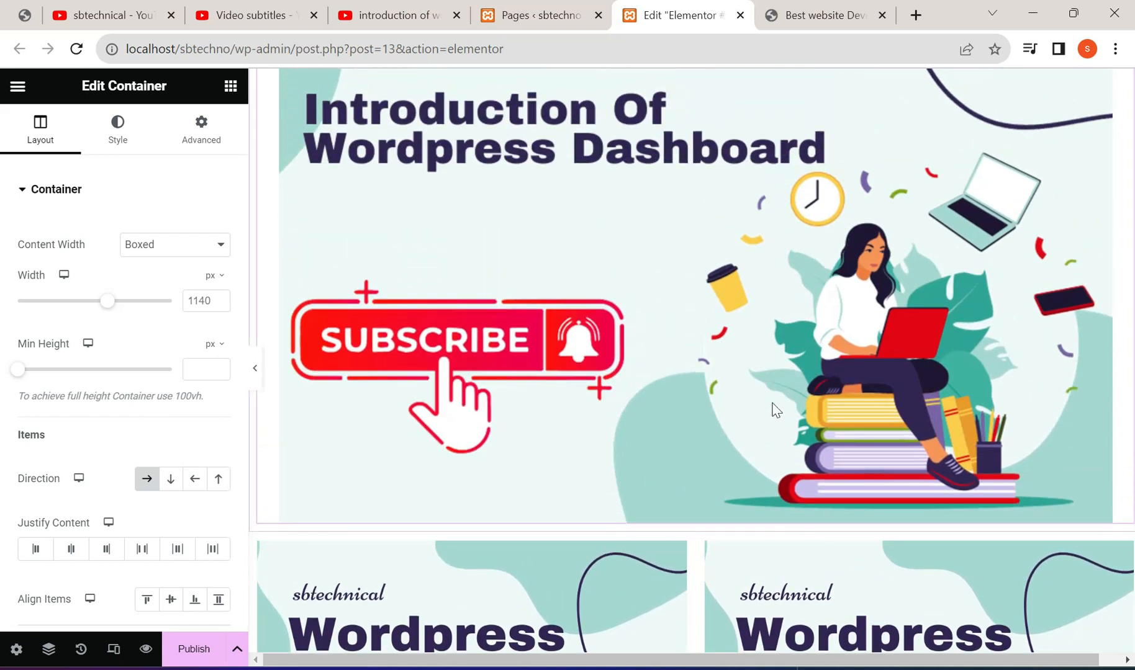
pyautogui.scroll(3, 776, 409)
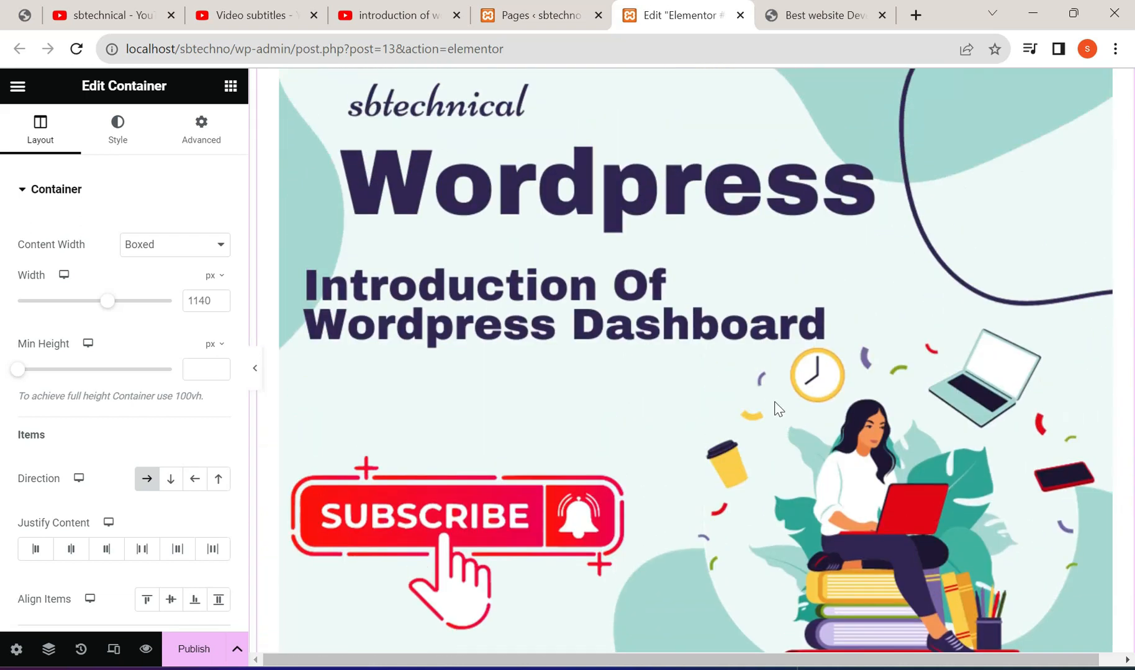
pyautogui.scroll(9, 778, 408)
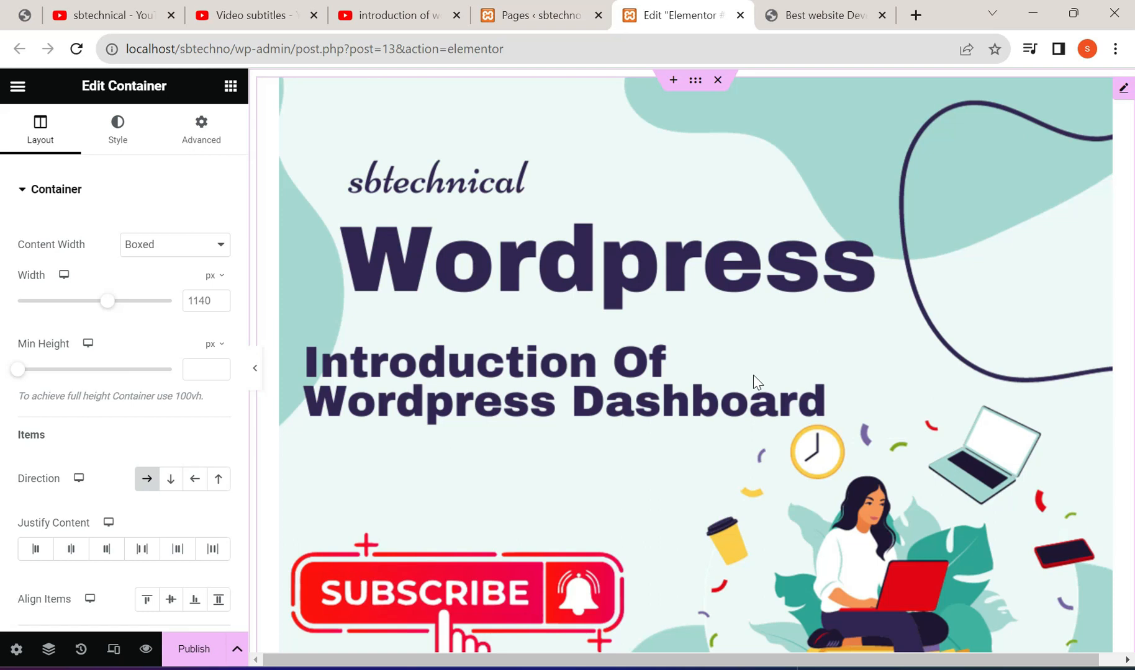
pyautogui.scroll(-3, 832, 302)
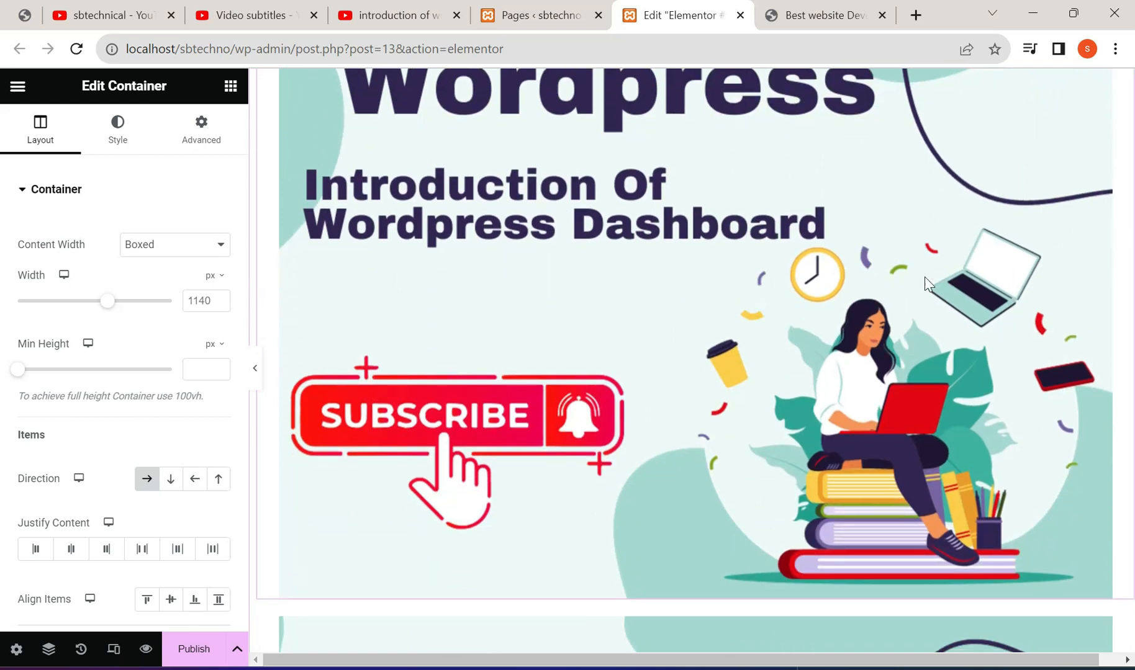
pyautogui.scroll(-15, 924, 284)
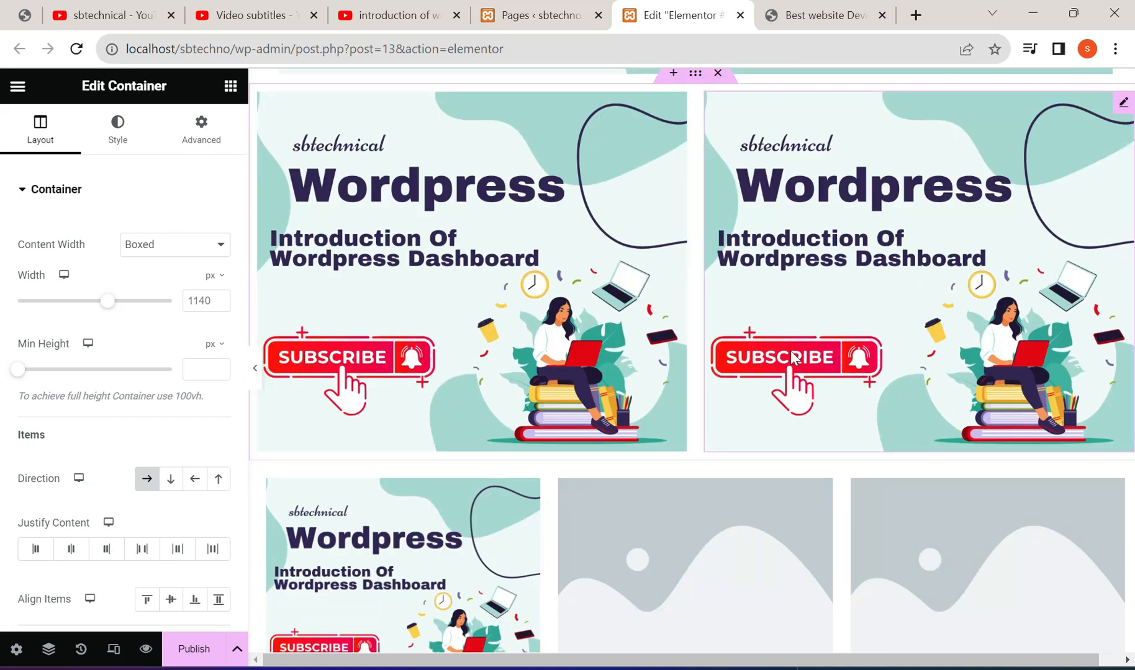
# Step: Delete the second image from the rightward container and duplicate the remaining image
pyautogui.rightClick(793, 235)
pyautogui.click(846, 585)
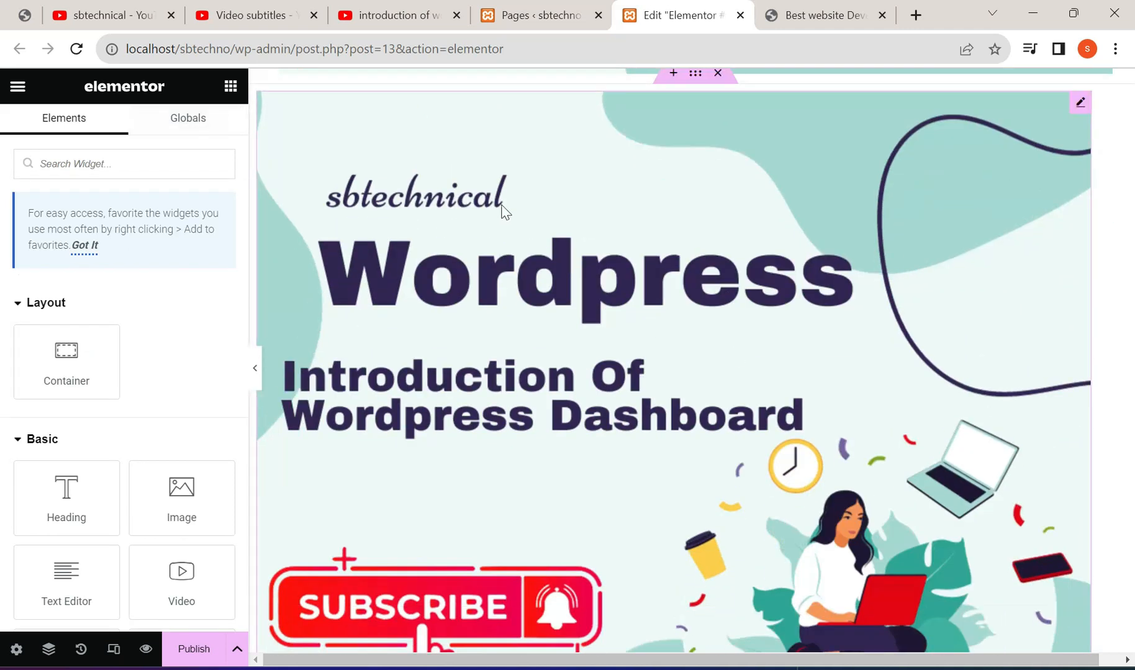
pyautogui.rightClick(501, 207)
pyautogui.click(566, 260)
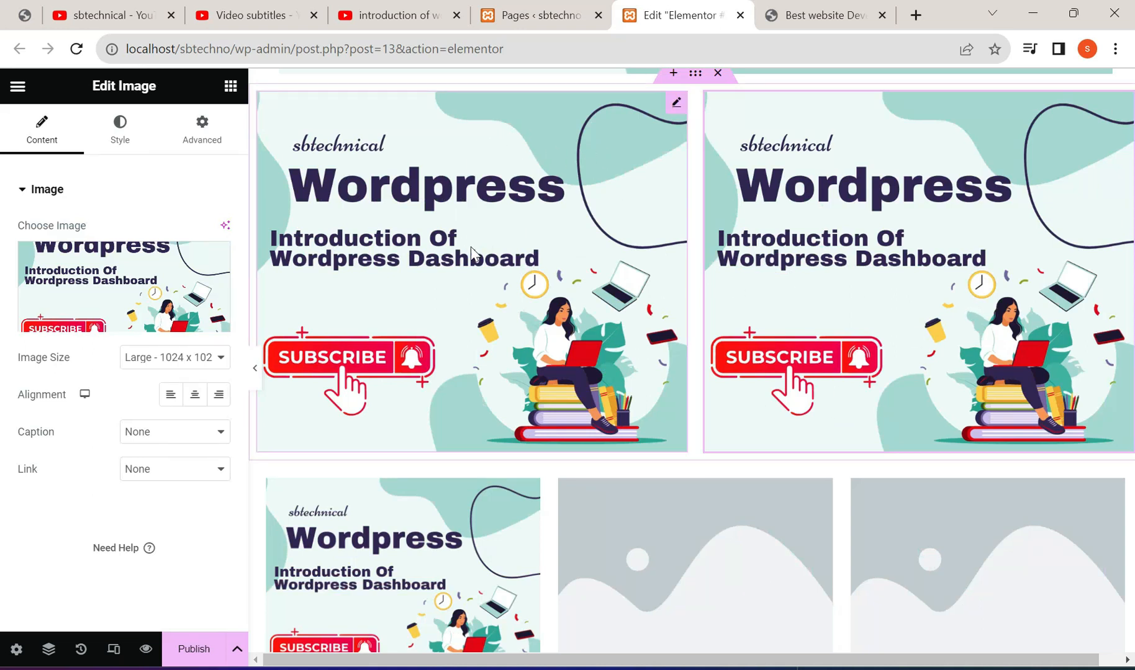
# Step: Duplicate the second image in the rightward container to get a third, and compare the row with the column container below
pyautogui.scroll(-2, 853, 304)
pyautogui.scroll(2, 852, 304)
pyautogui.rightClick(781, 136)
pyautogui.click(838, 180)
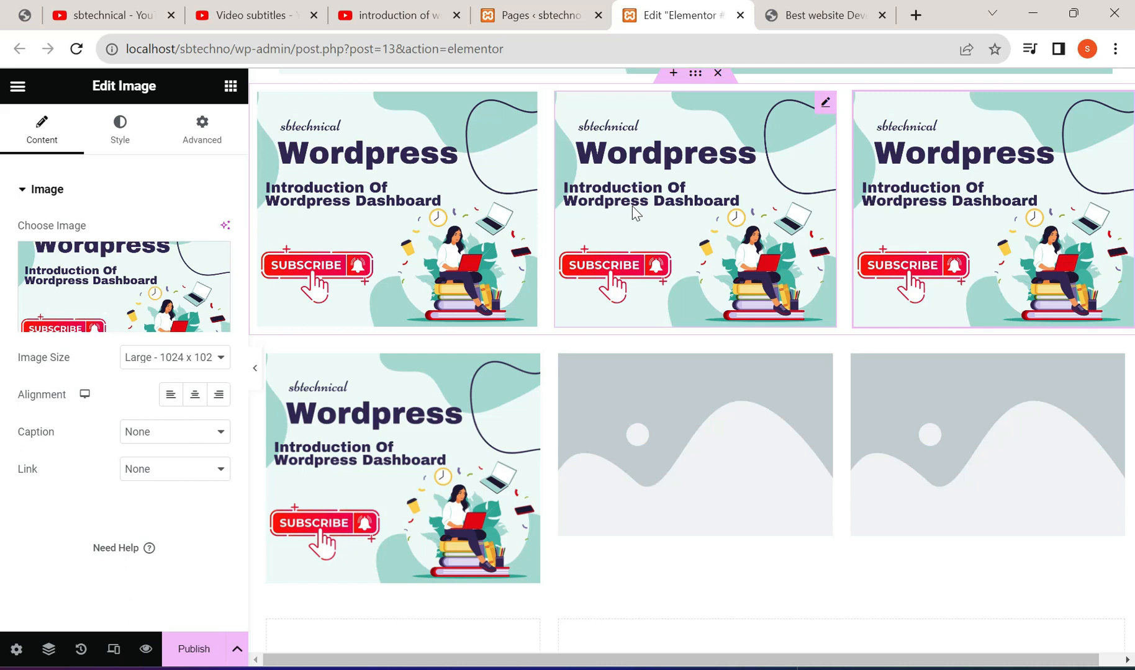
pyautogui.scroll(-3, 675, 284)
pyautogui.scroll(1, 481, 302)
pyautogui.scroll(-1, 481, 302)
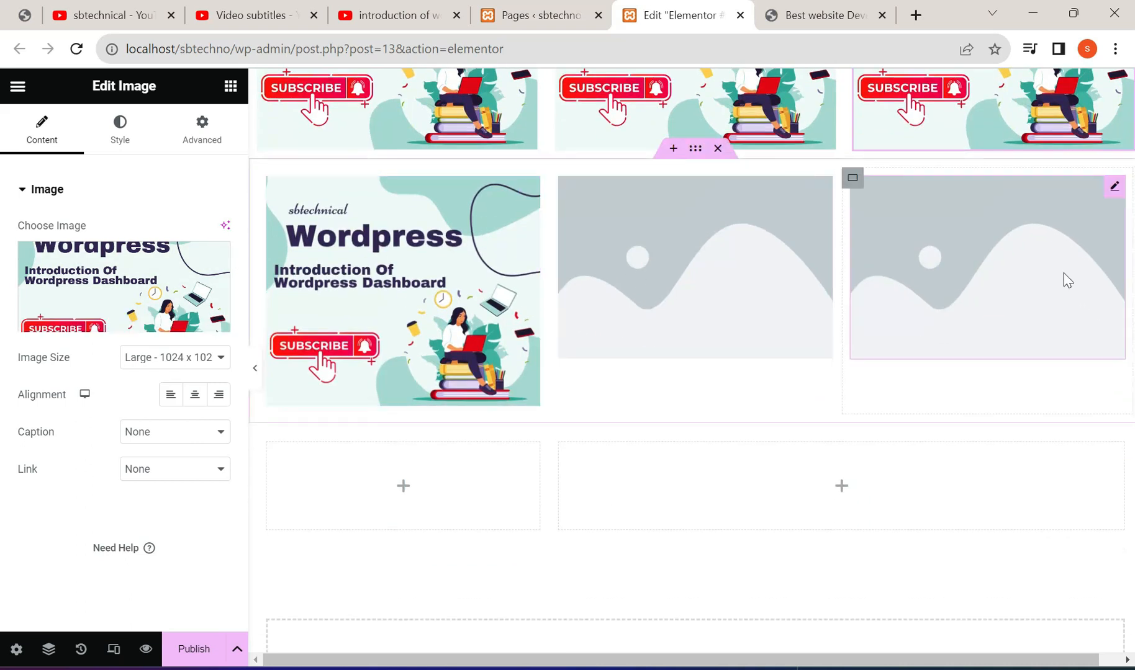
pyautogui.scroll(-1, 559, 304)
pyautogui.scroll(1, 558, 304)
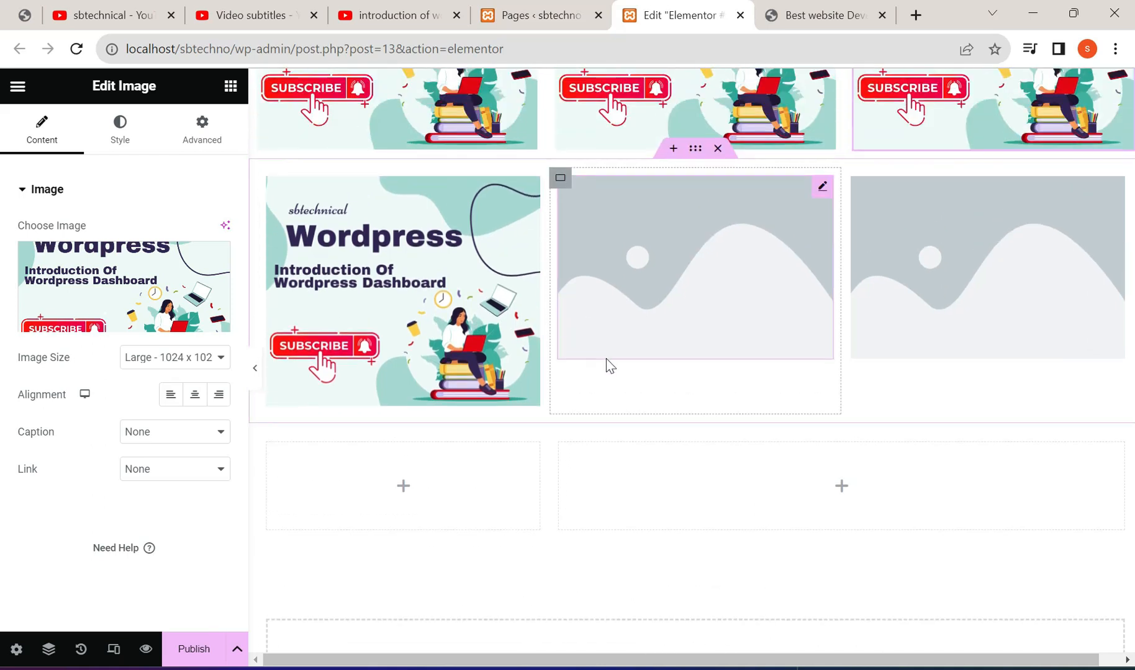
# Step: Switch to the sbtechnical.in website and examine the column layout of its Our Service section
pyautogui.click(820, 15)
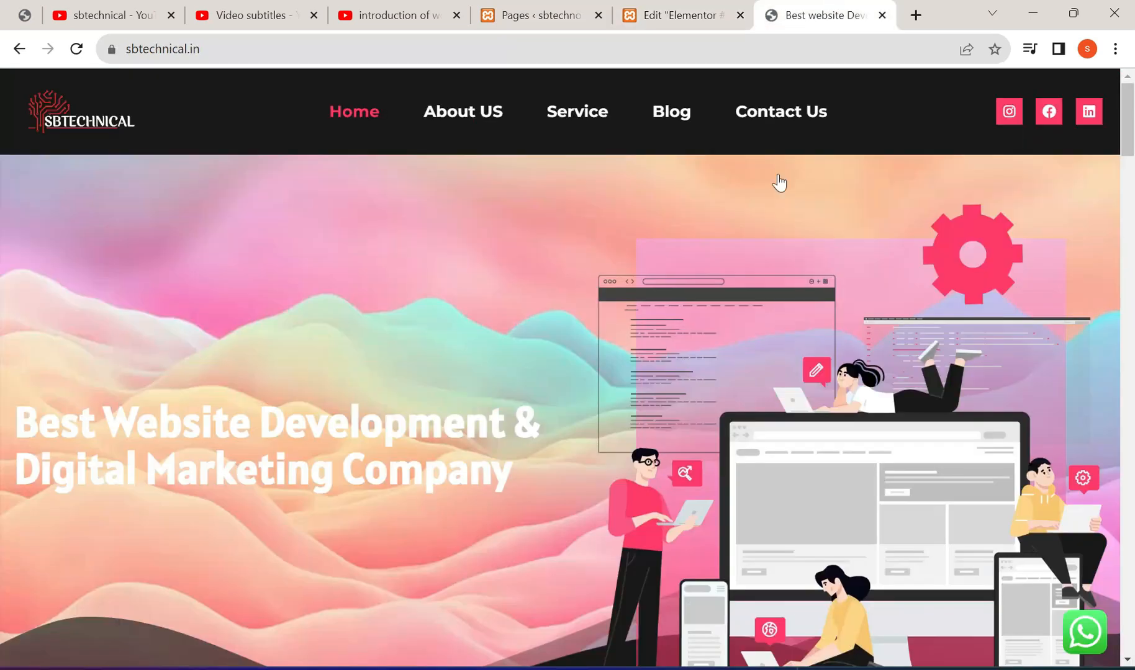
pyautogui.scroll(-10, 737, 347)
pyautogui.scroll(-12, 738, 348)
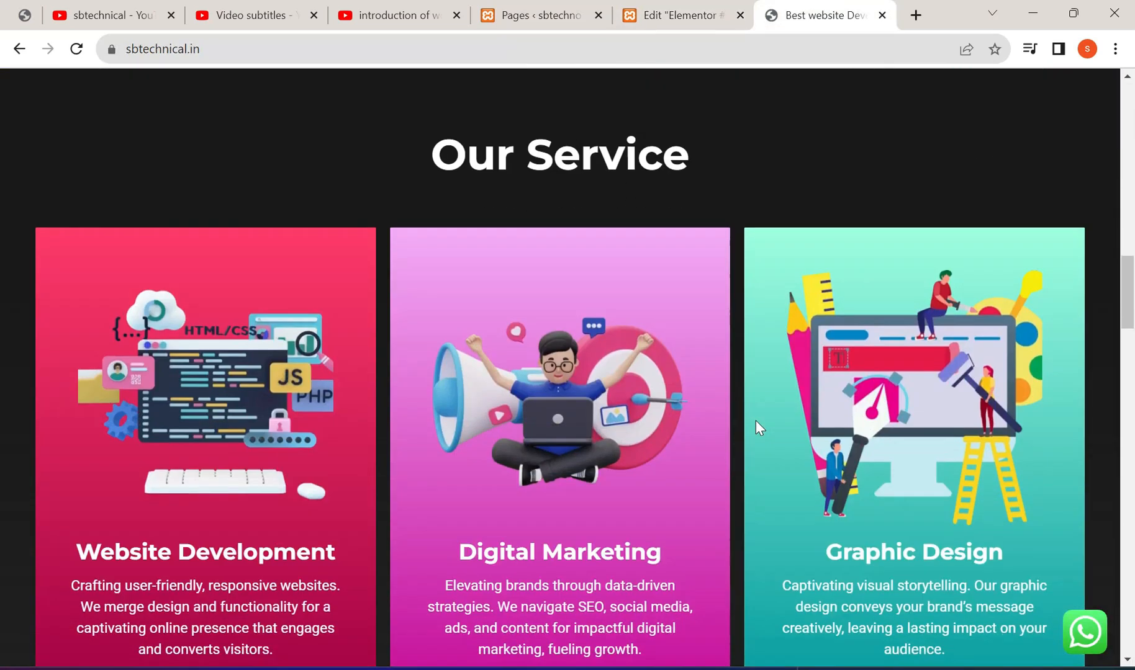
pyautogui.scroll(1, 792, 371)
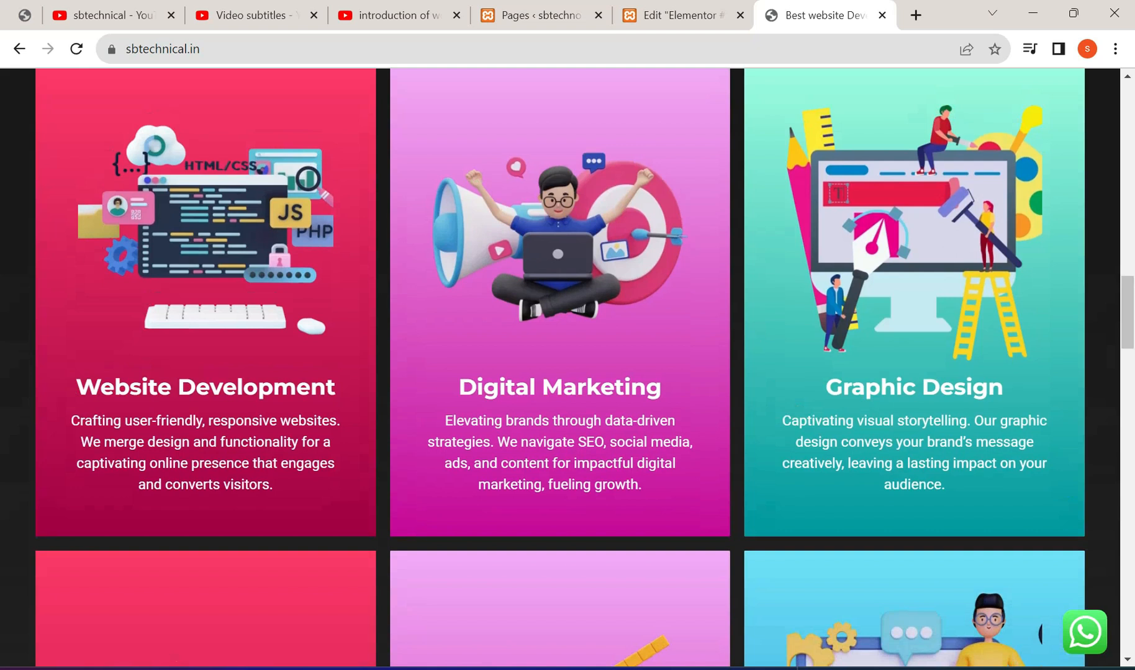
pyautogui.scroll(-1, 211, 480)
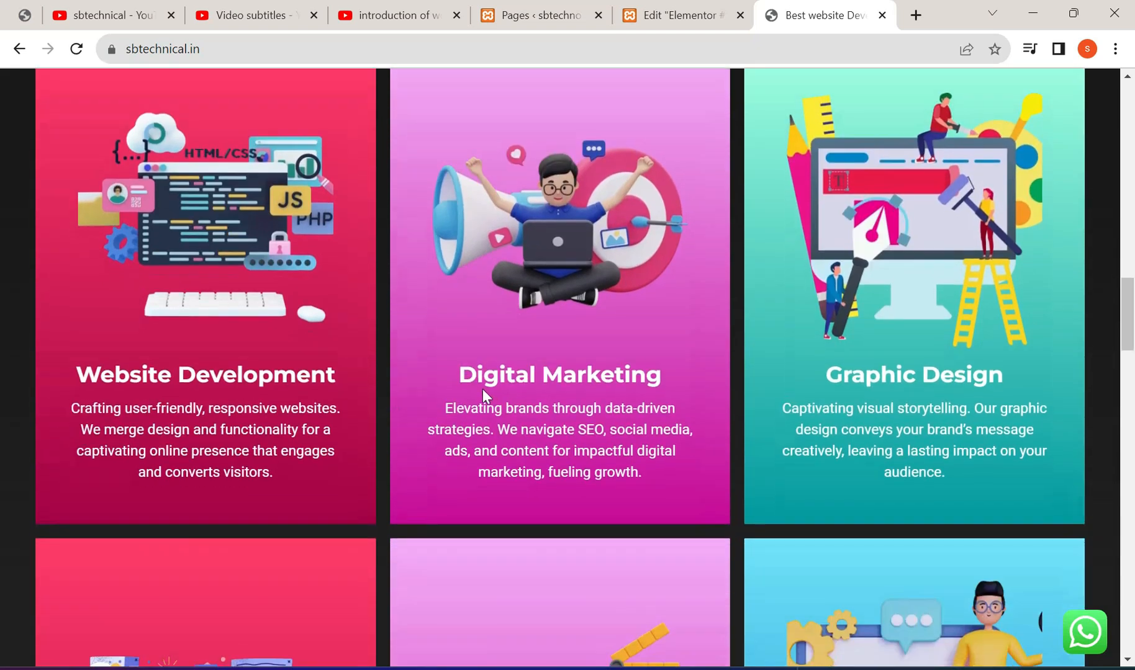
pyautogui.scroll(-1, 1103, 255)
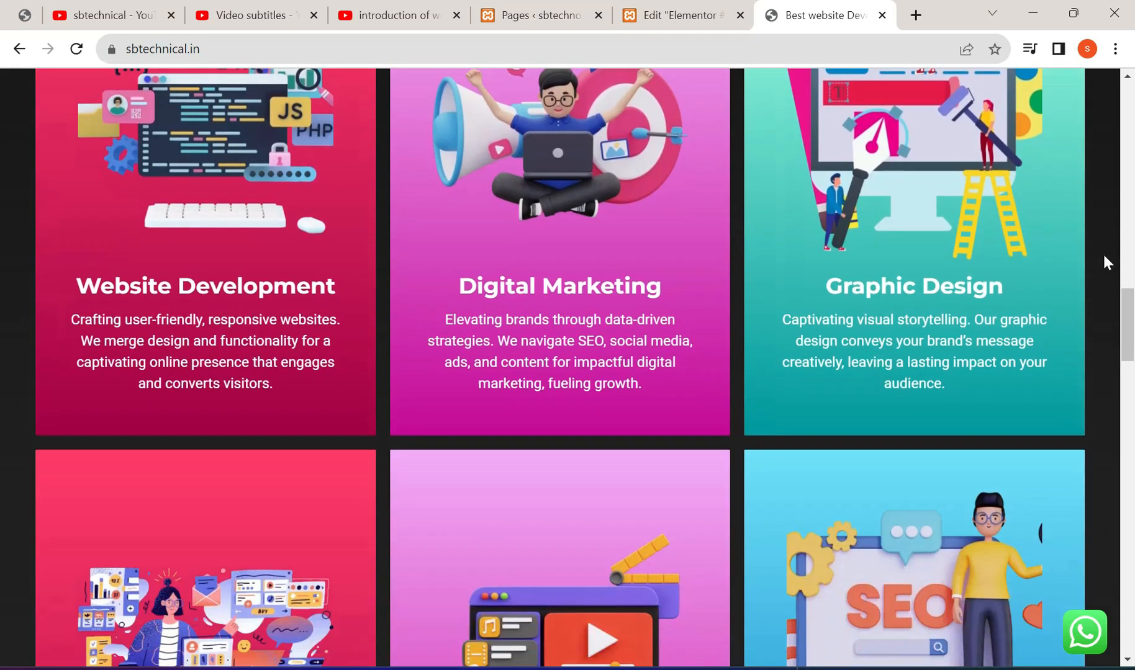
pyautogui.scroll(-4, 1103, 255)
pyautogui.scroll(4, 400, 476)
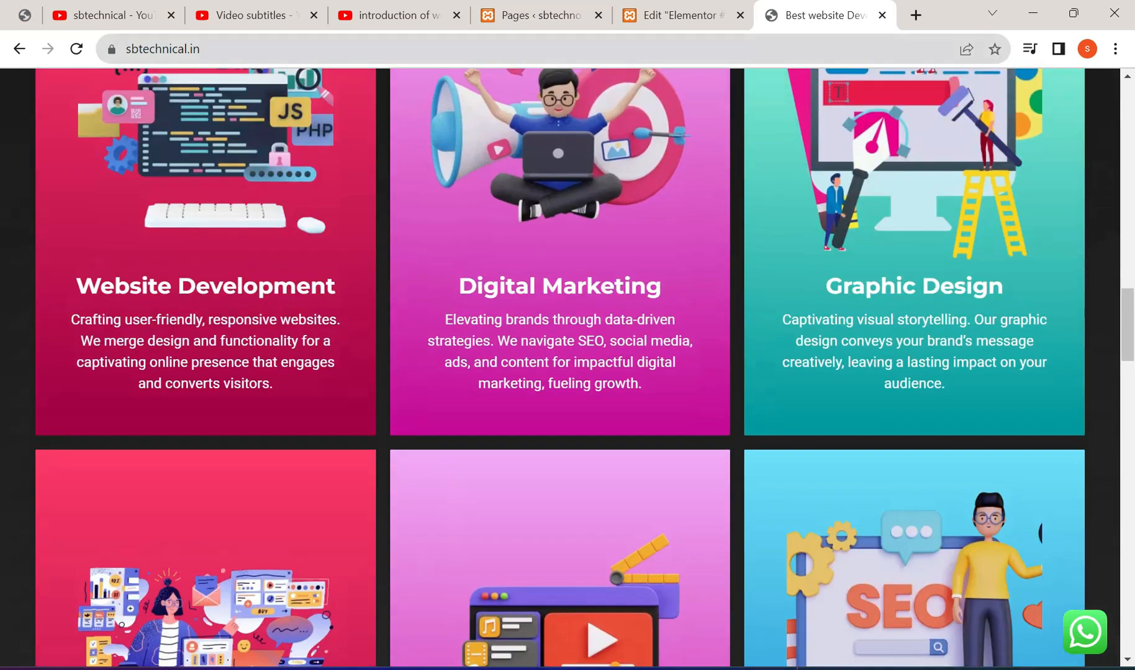
# Step: Return to the Elementor editor and place an Image widget in the narrow column of the empty two-column container
pyautogui.click(658, 15)
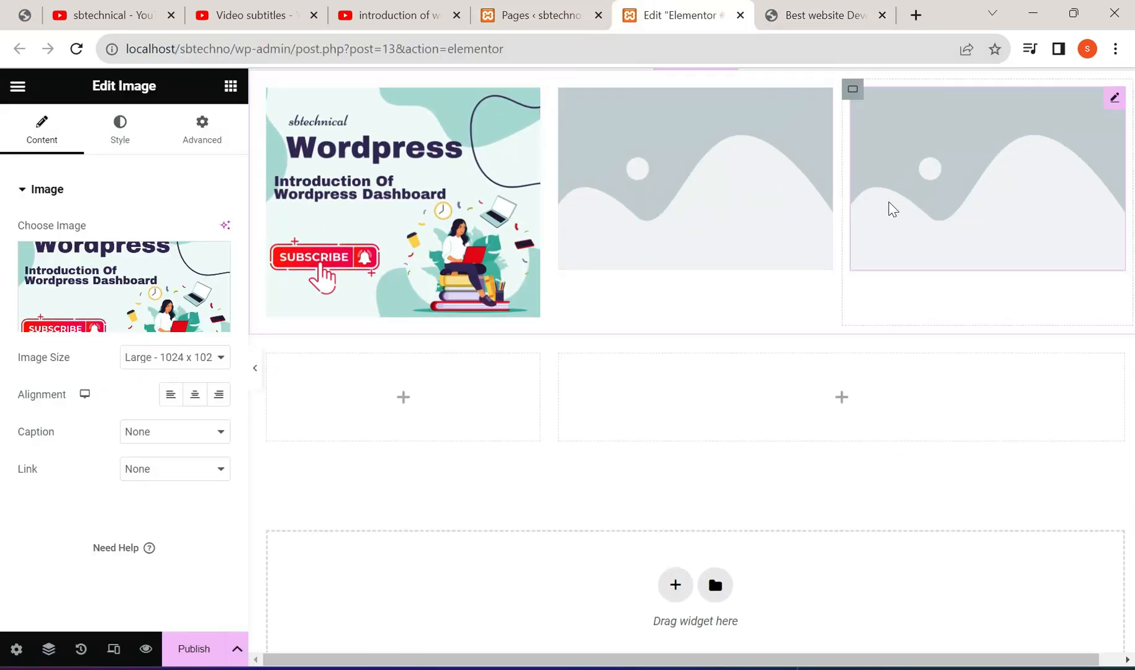
pyautogui.scroll(-1, 374, 319)
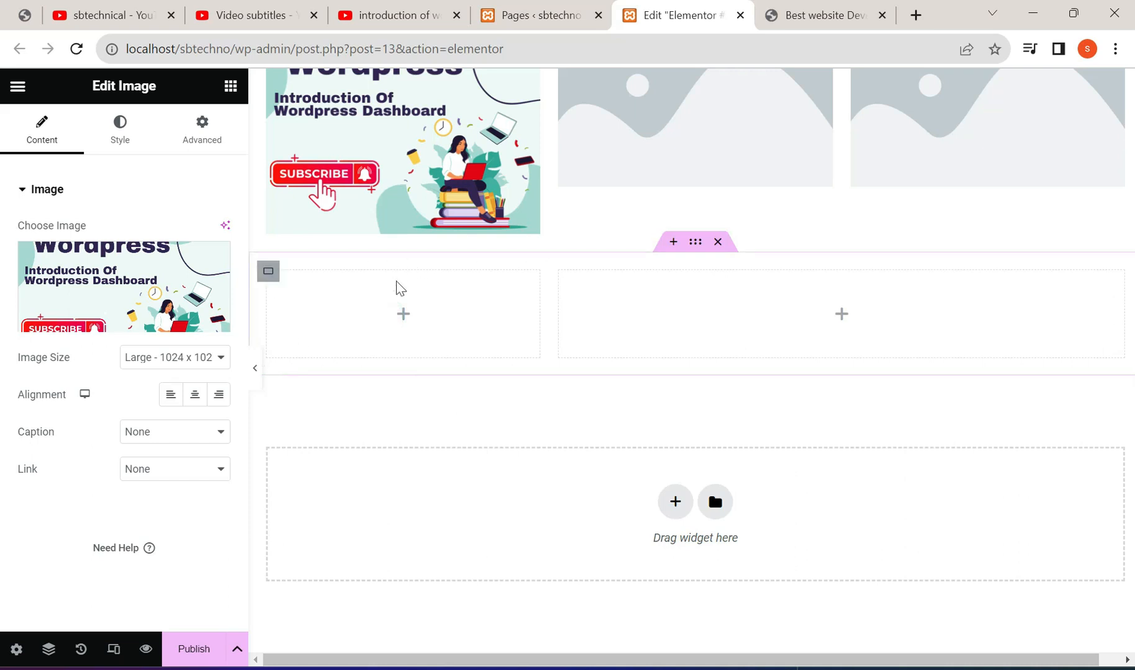
pyautogui.click(736, 308)
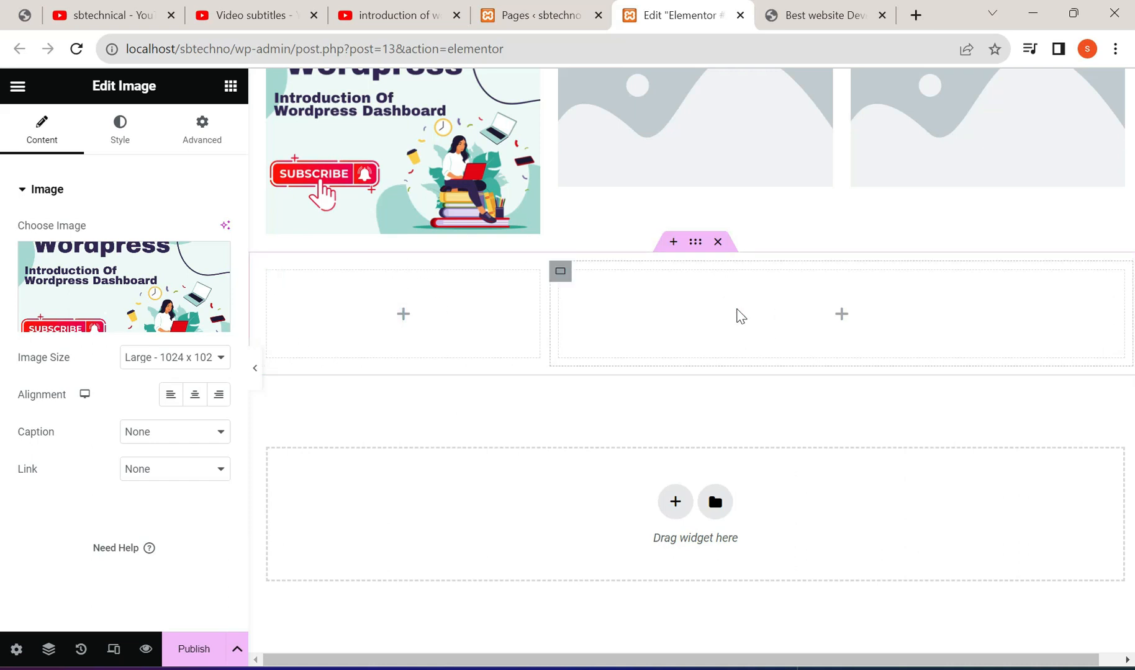
pyautogui.click(397, 322)
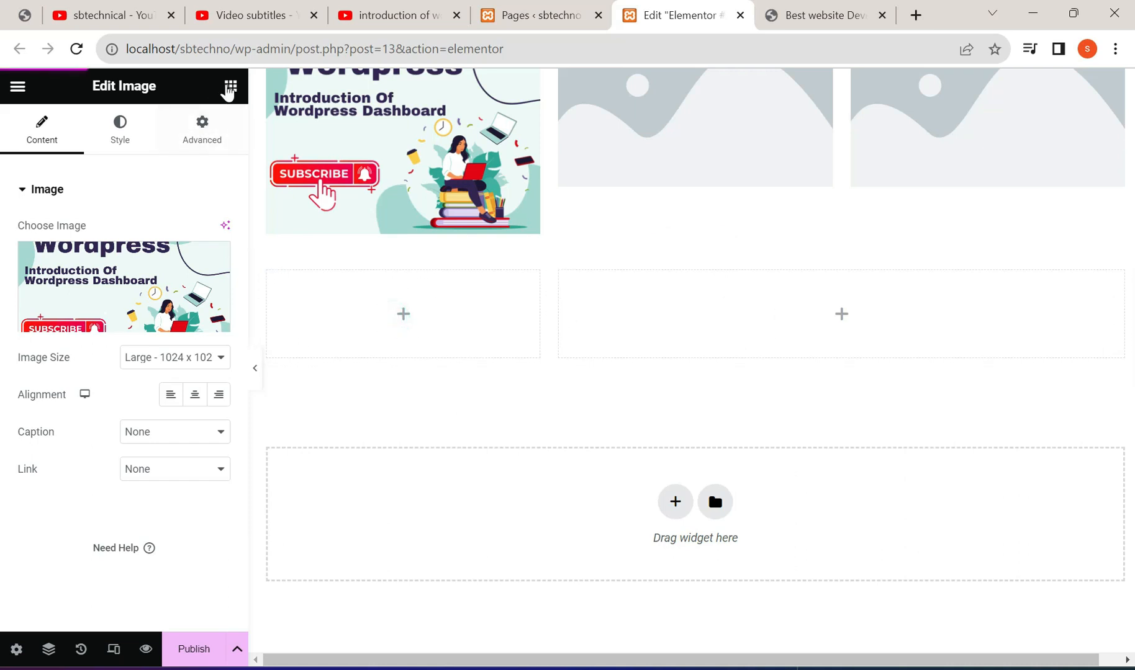
pyautogui.click(231, 85)
pyautogui.scroll(-2, 166, 520)
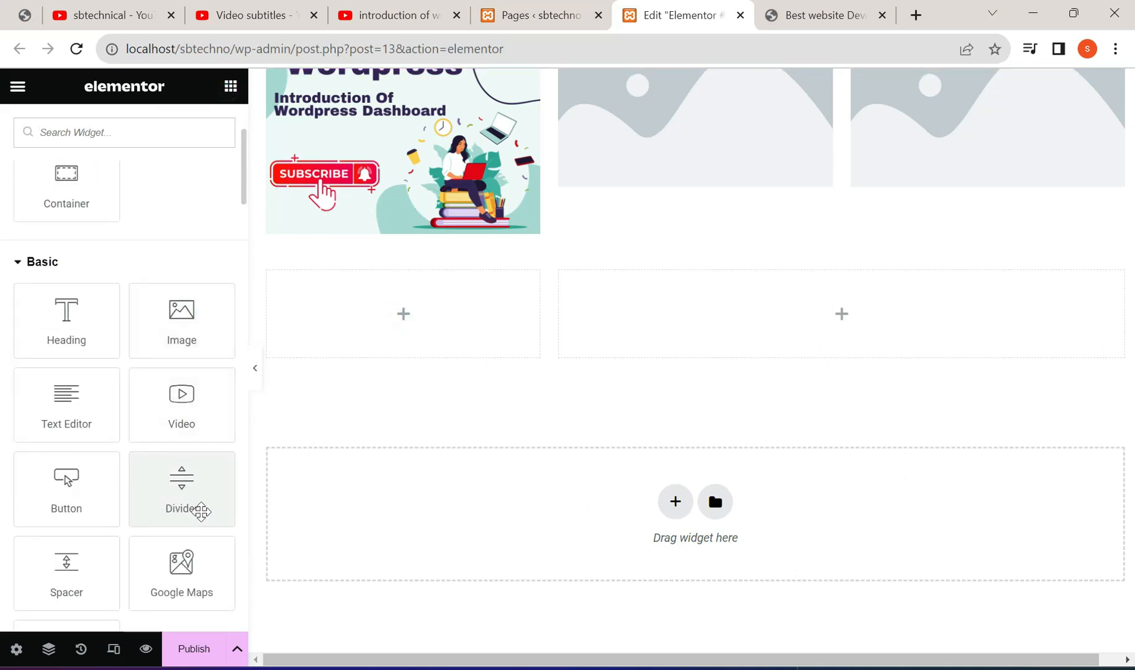
pyautogui.moveTo(194, 333); pyautogui.dragTo(392, 328)
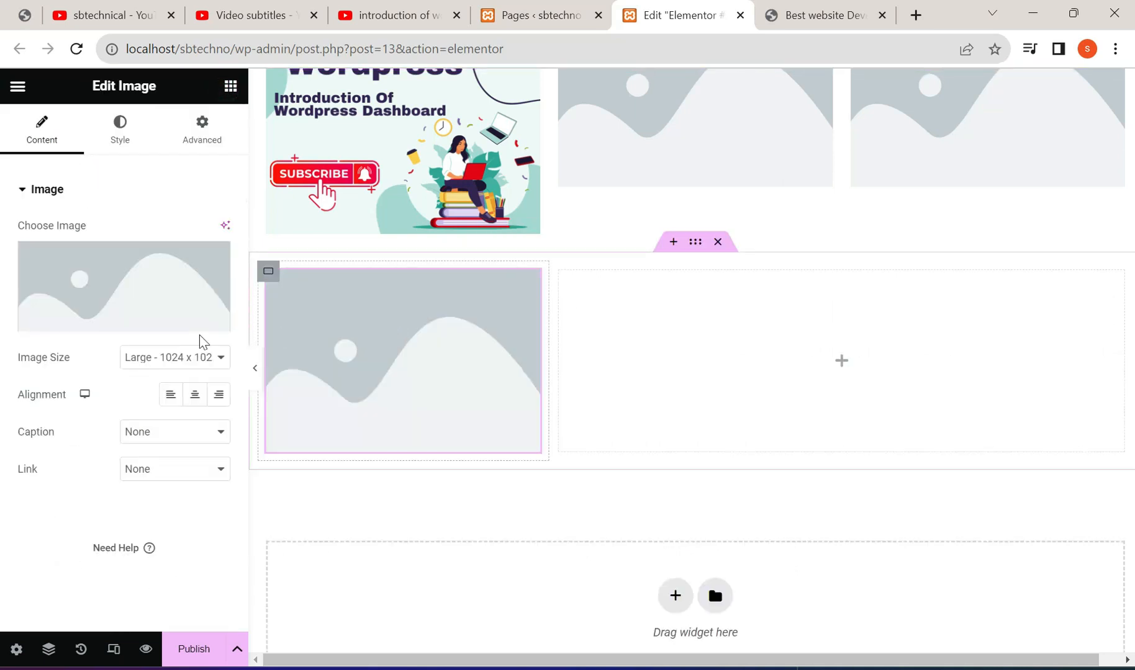
# Step: Set the narrow column's image to Blue-Modern-Online-Course-Facebook-Post-3.png from the media library
pyautogui.click(73, 291)
pyautogui.click(286, 277)
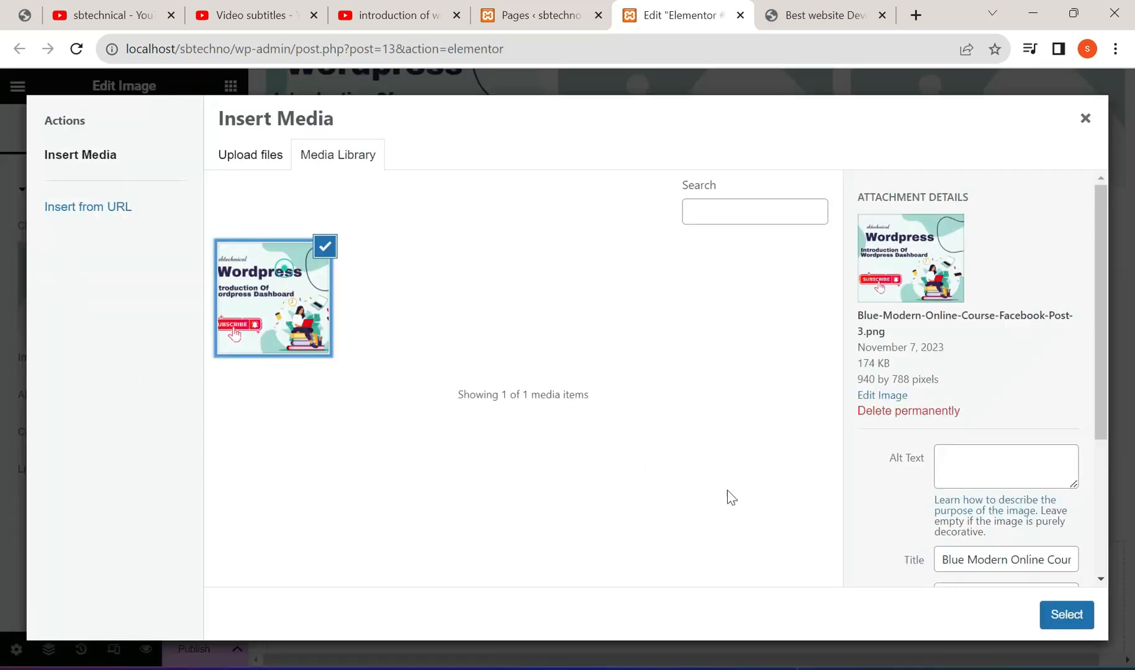
pyautogui.click(1059, 607)
pyautogui.scroll(-2, 524, 456)
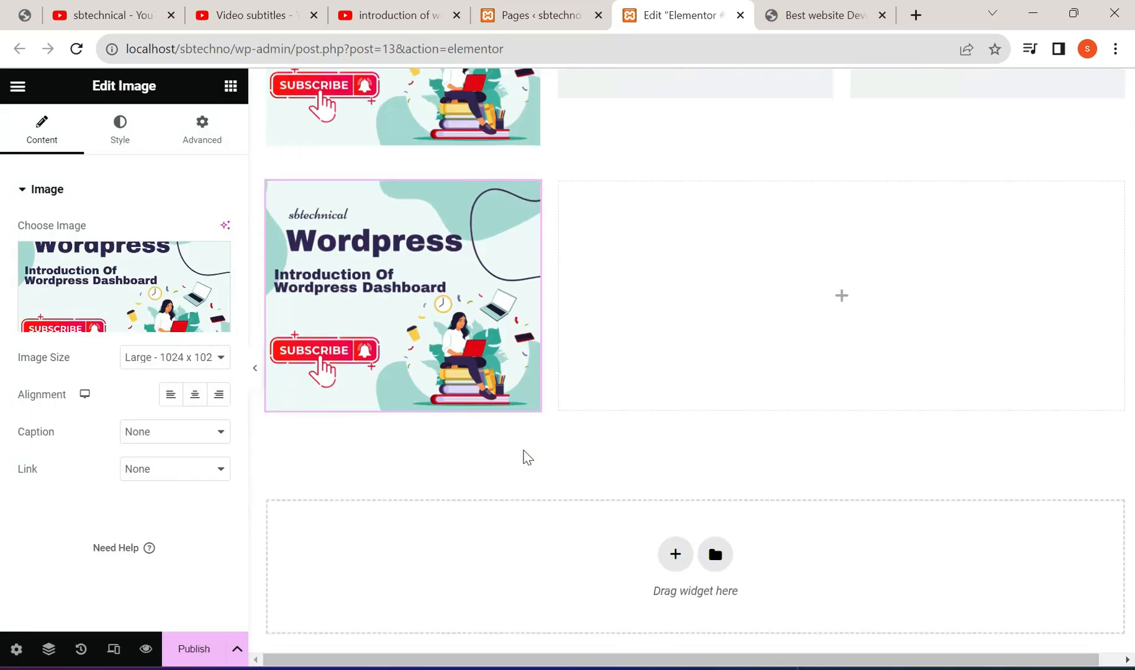
pyautogui.scroll(2, 525, 456)
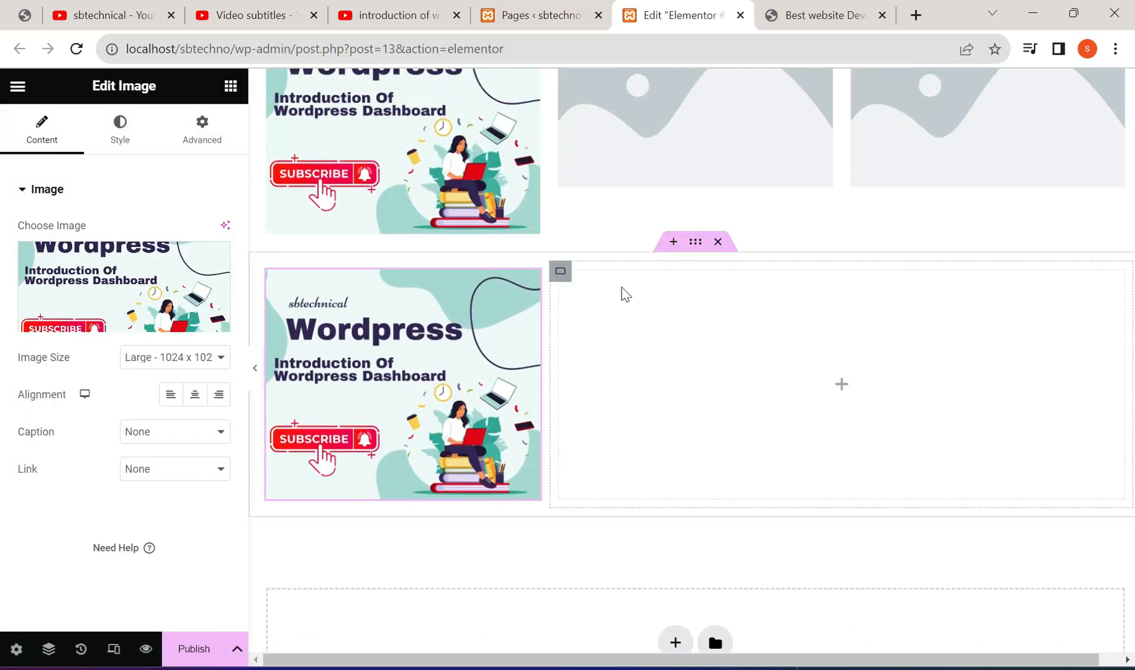
pyautogui.scroll(-1, 588, 397)
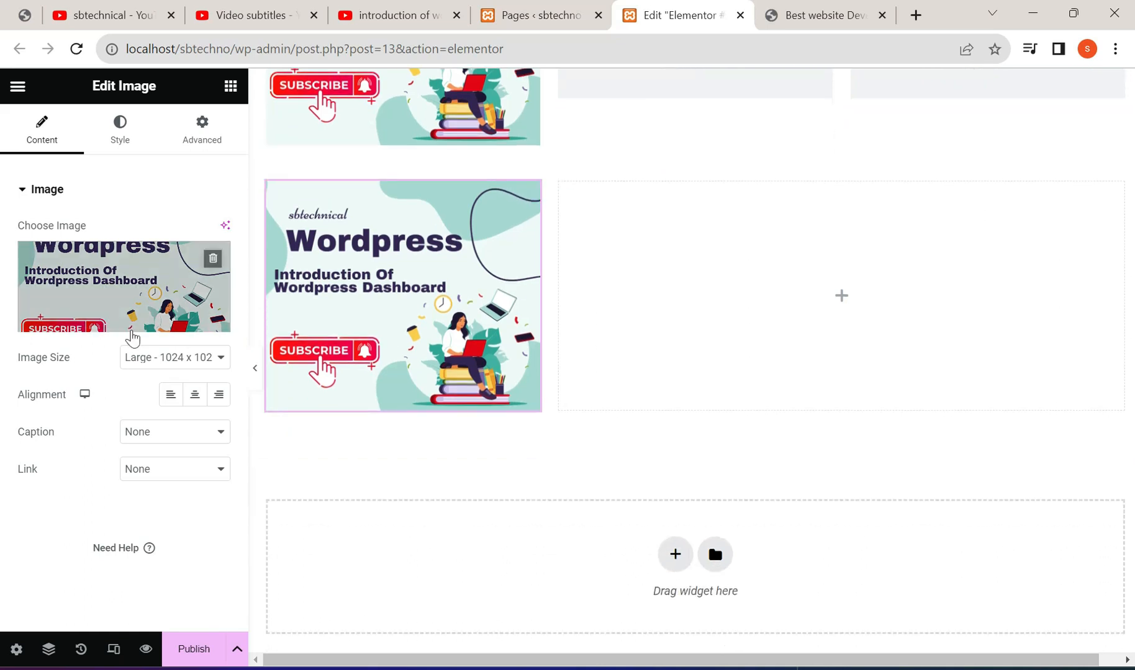
# Step: Place an Image widget in the wide column of the two-column container and compare the two column sizes
pyautogui.click(230, 86)
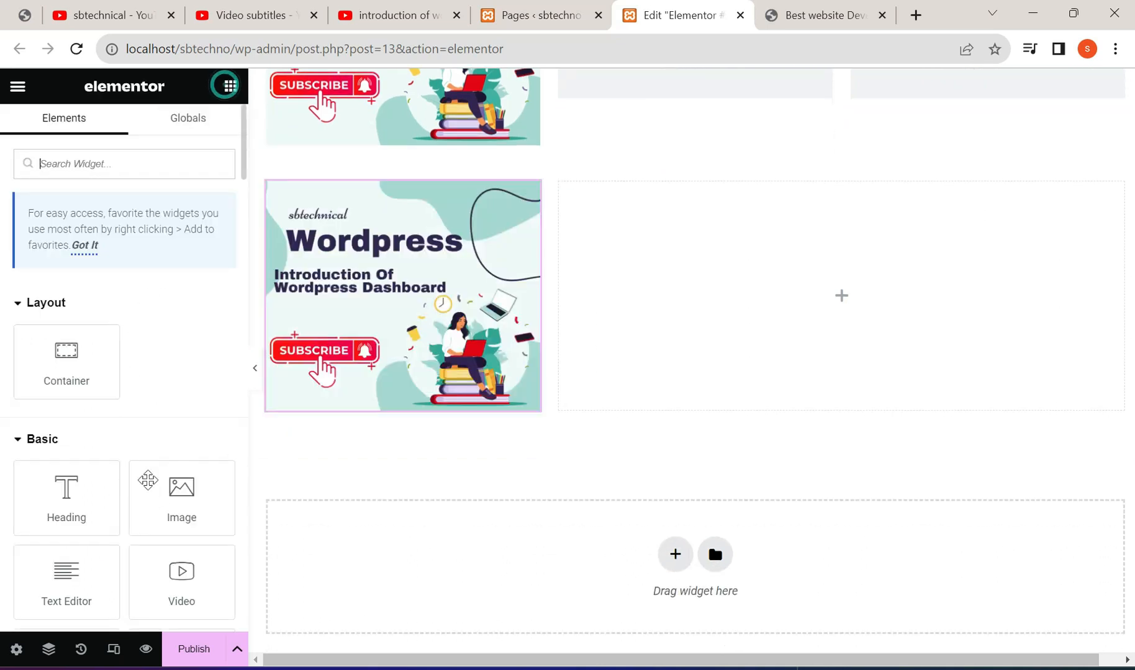
pyautogui.moveTo(176, 510); pyautogui.dragTo(874, 287)
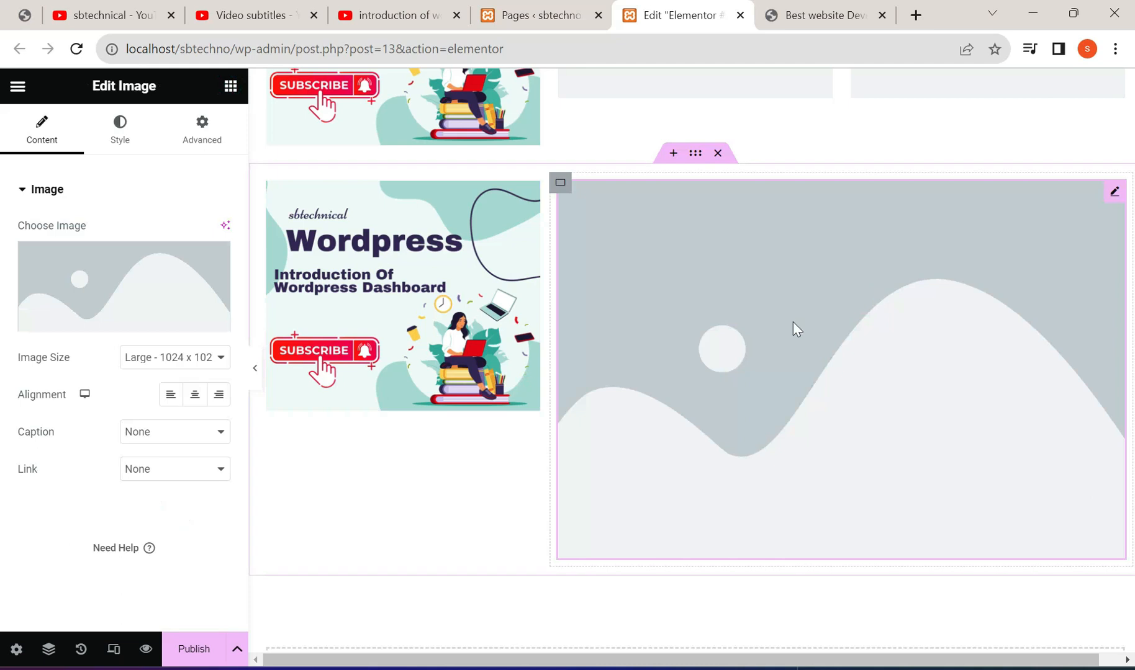
pyautogui.scroll(-1, 730, 357)
pyautogui.scroll(2, 621, 261)
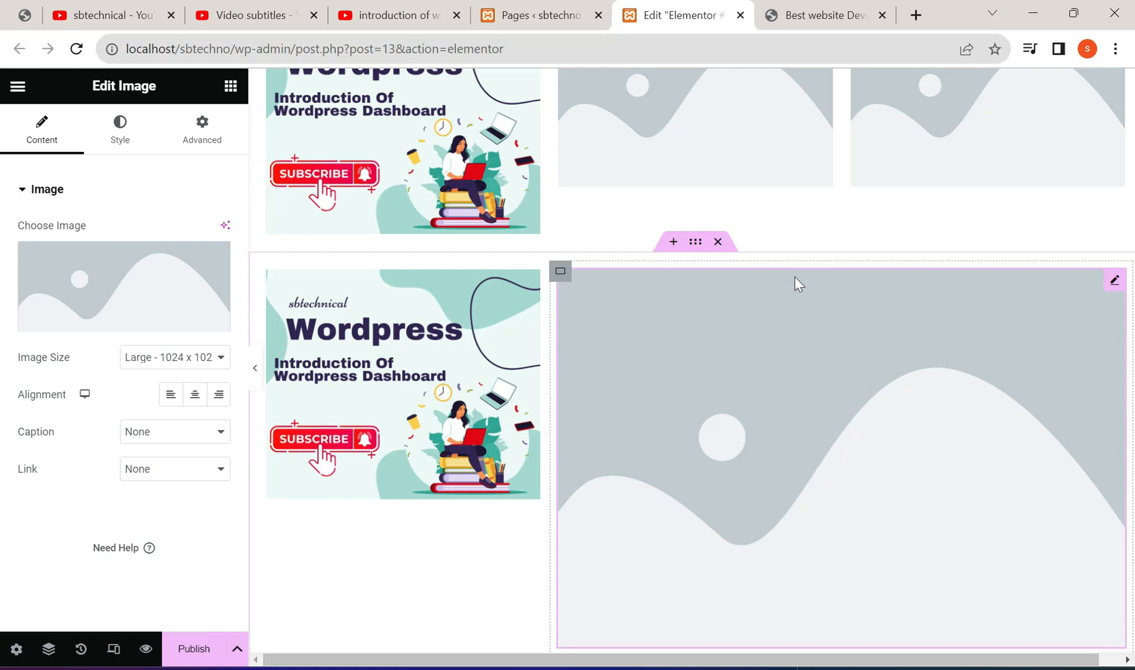
pyautogui.scroll(2, 433, 407)
pyautogui.scroll(-5, 469, 392)
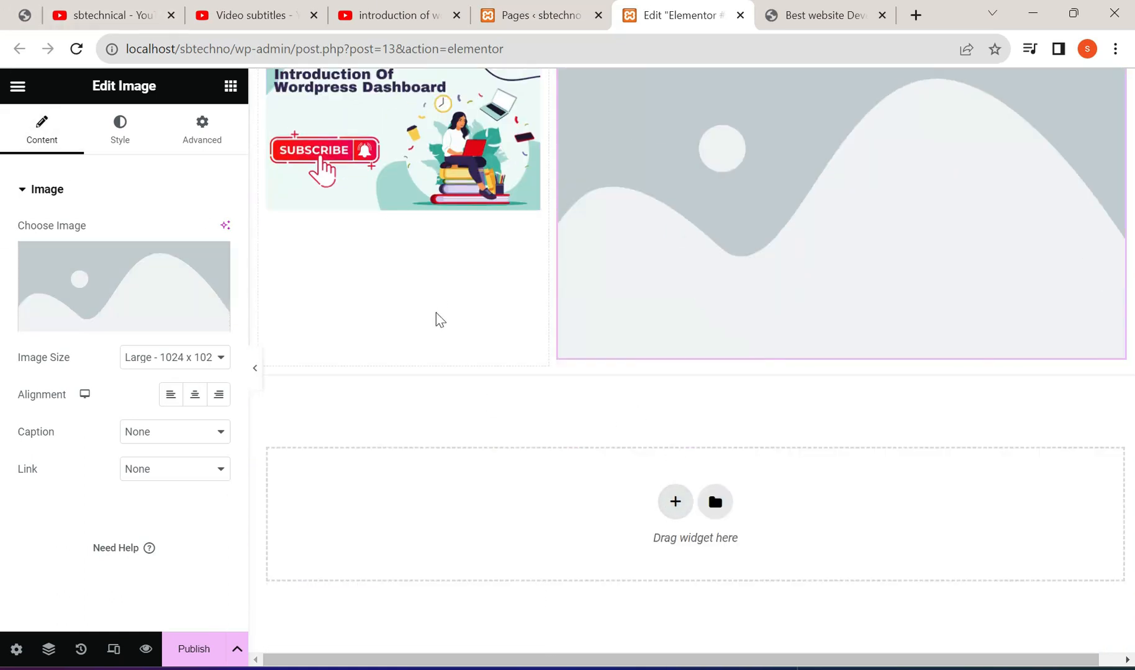
pyautogui.scroll(1, 460, 304)
pyautogui.scroll(-1, 410, 254)
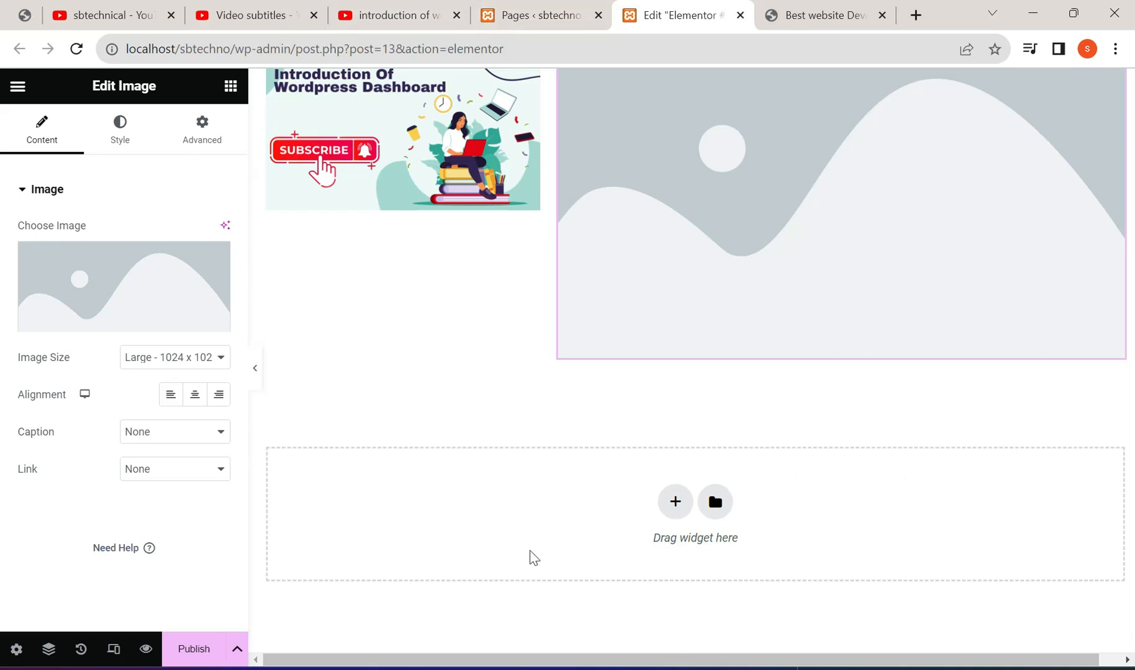
pyautogui.scroll(3, 400, 253)
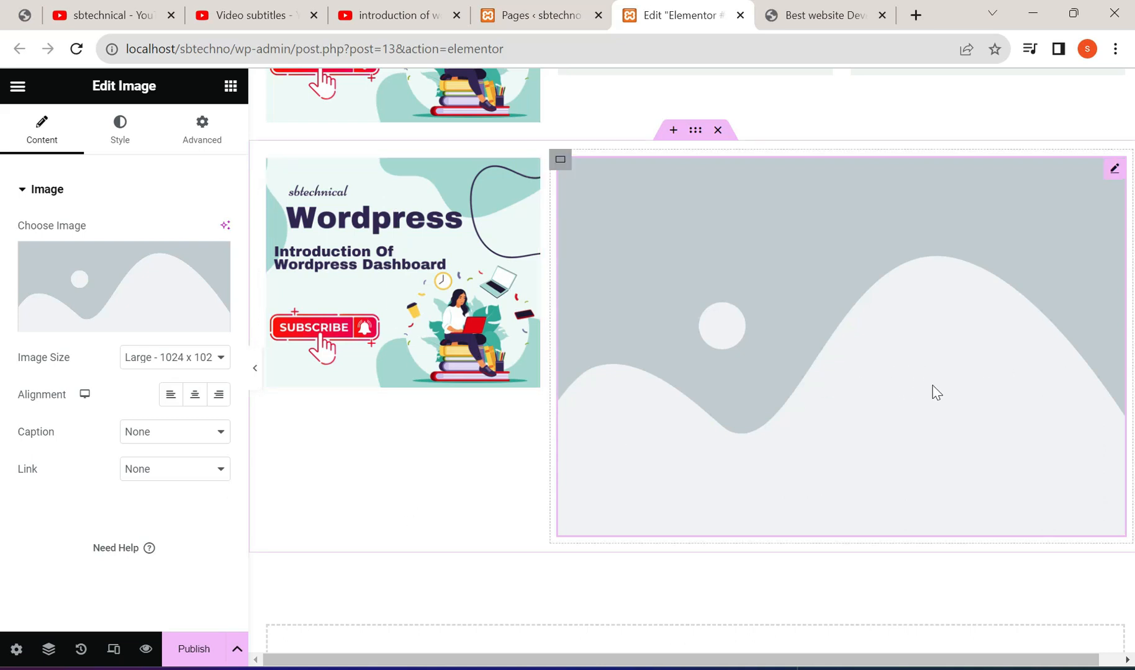
# Step: Delete the image from the narrow column and place an Icon List widget there instead
pyautogui.rightClick(378, 273)
pyautogui.click(420, 617)
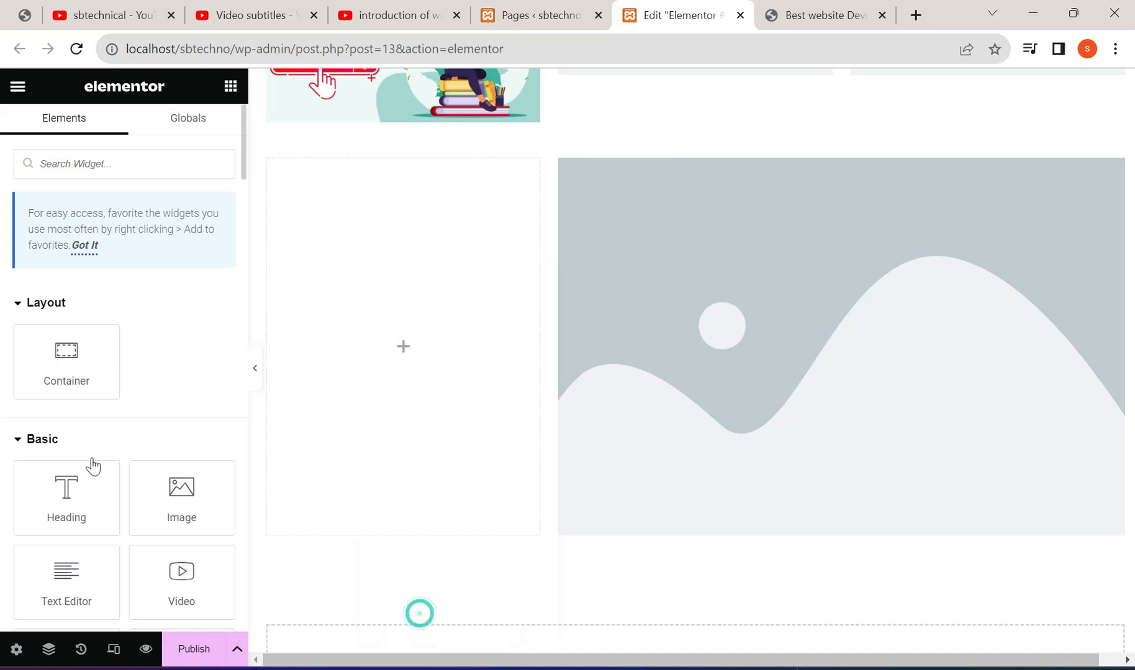
pyautogui.scroll(-7, 91, 466)
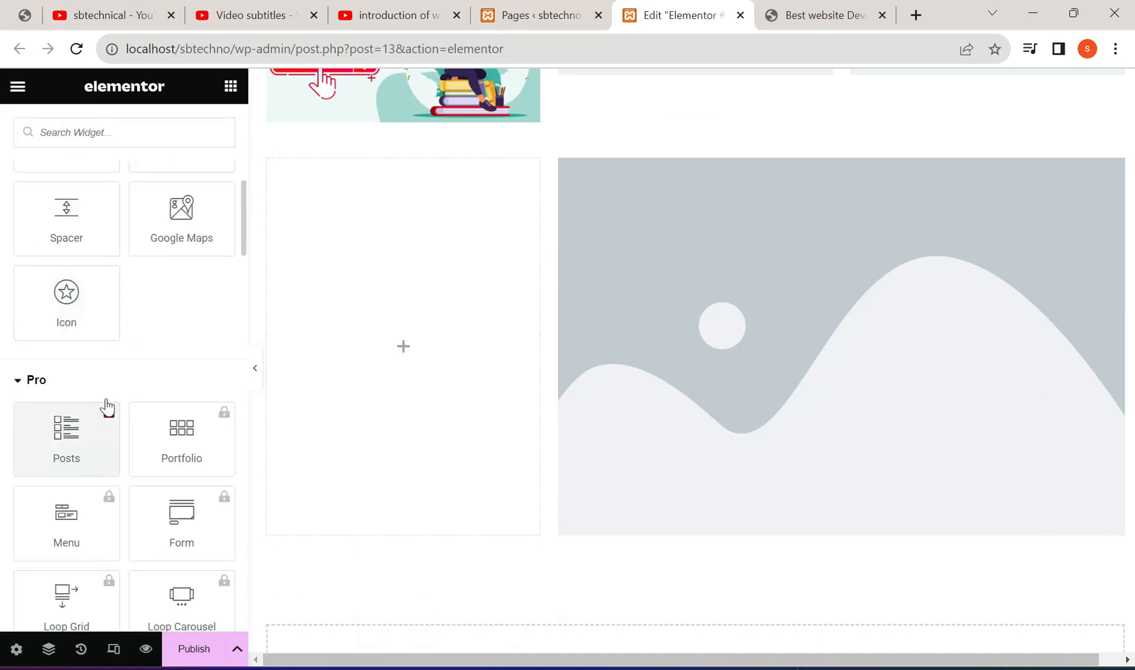
pyautogui.click(130, 139)
pyautogui.write('lis')
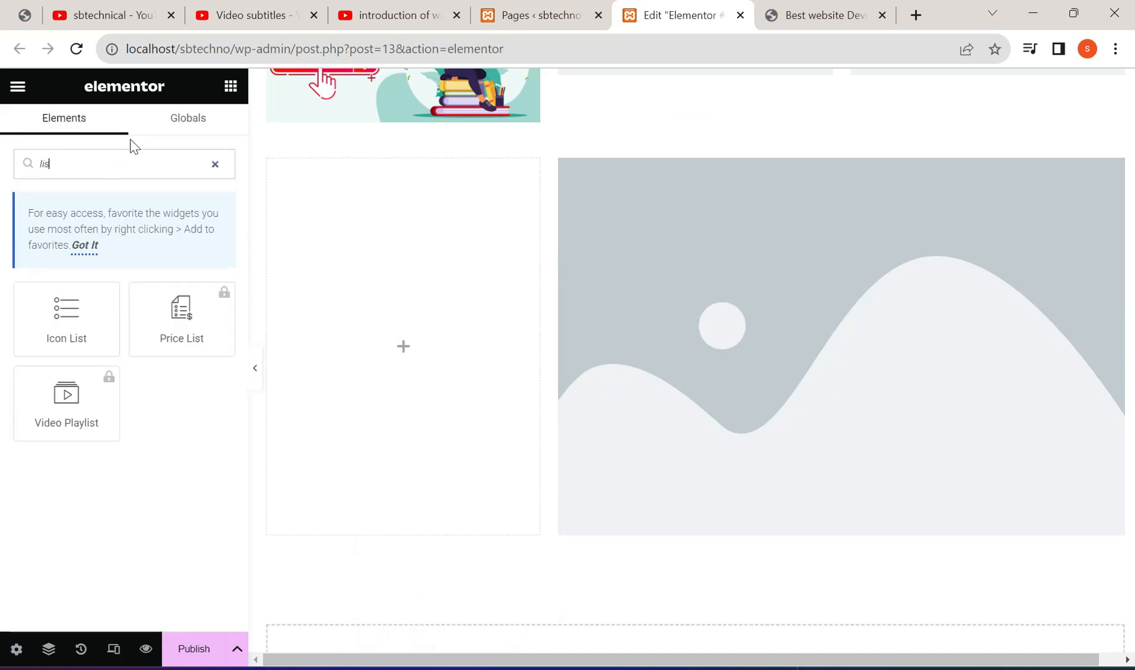
pyautogui.moveTo(62, 310); pyautogui.dragTo(397, 338)
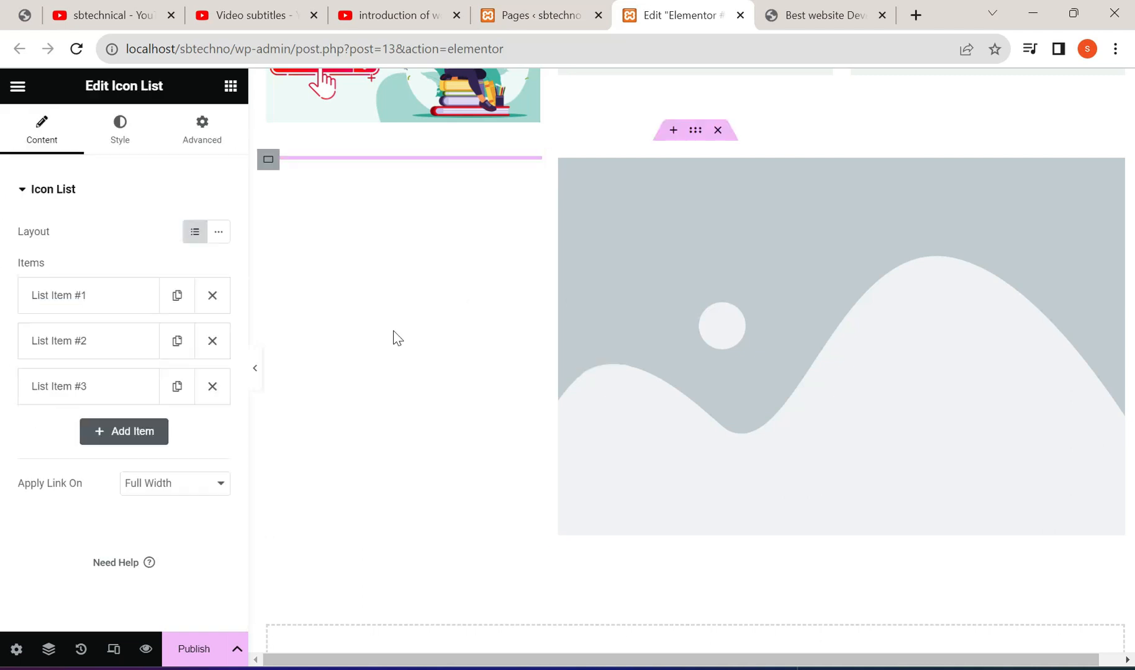
# Step: Duplicate List Item #3 seven times in the icon list
pyautogui.click(177, 386)
pyautogui.click(176, 386)
pyautogui.click(176, 386)
pyautogui.click(176, 386)
pyautogui.click(177, 386)
pyautogui.click(176, 386)
pyautogui.click(177, 386)
pyautogui.scroll(-5, 199, 366)
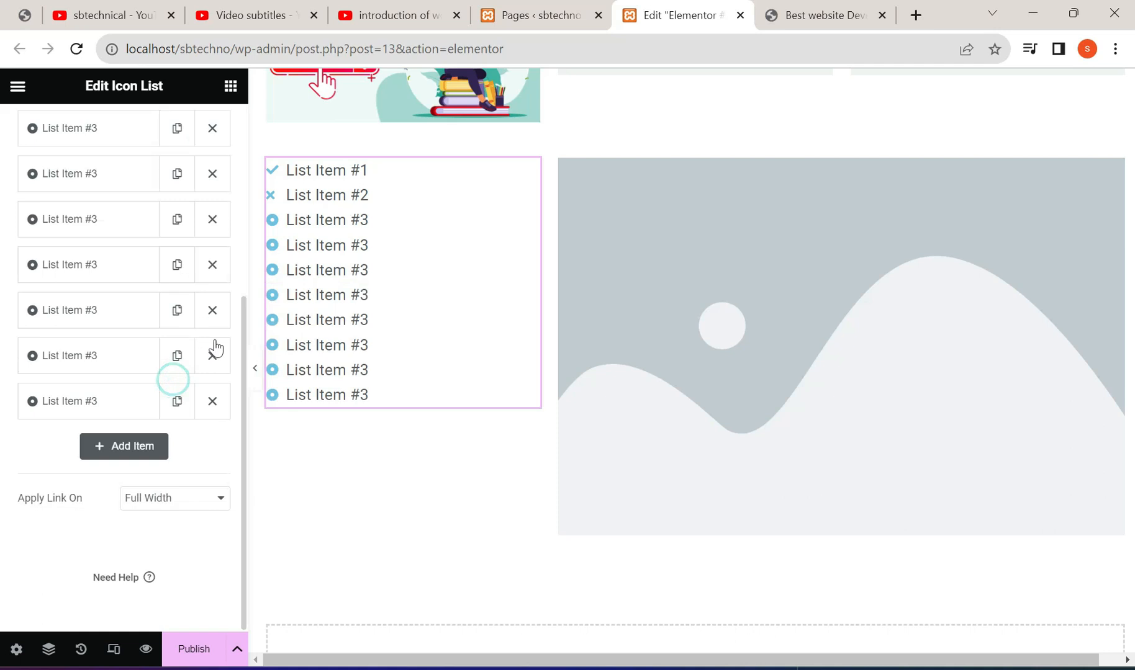
# Step: Set the wide column's image to Blue-Modern-Online-Course-Facebook-Post-3.png from the media library
pyautogui.scroll(-1, 385, 372)
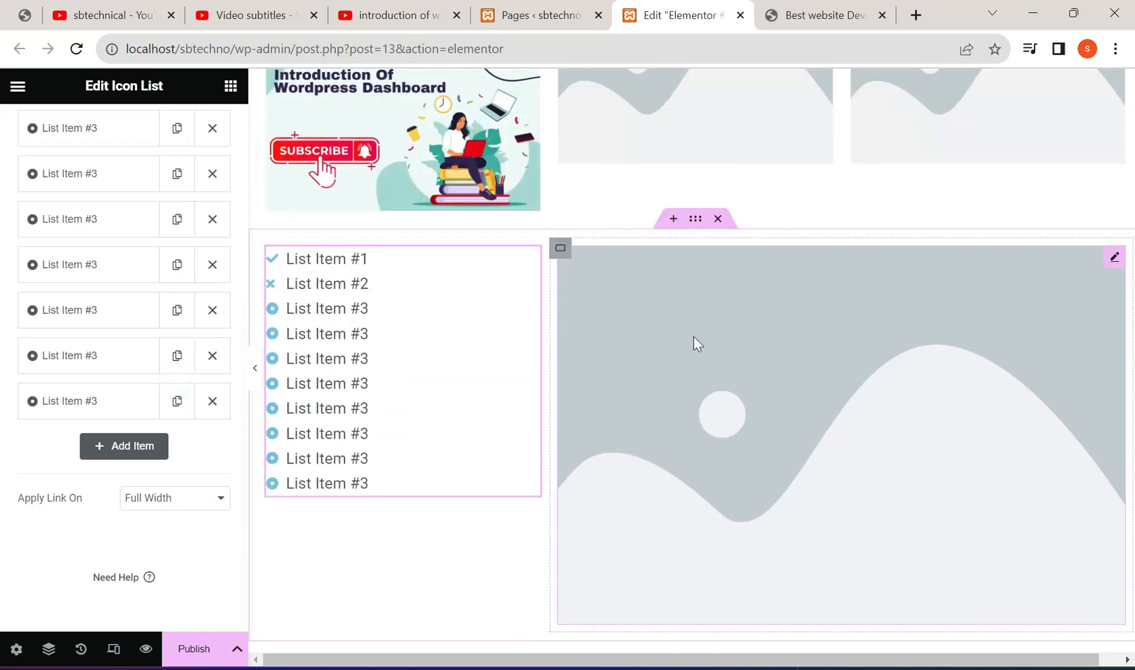
pyautogui.click(696, 343)
pyautogui.click(175, 314)
pyautogui.click(273, 298)
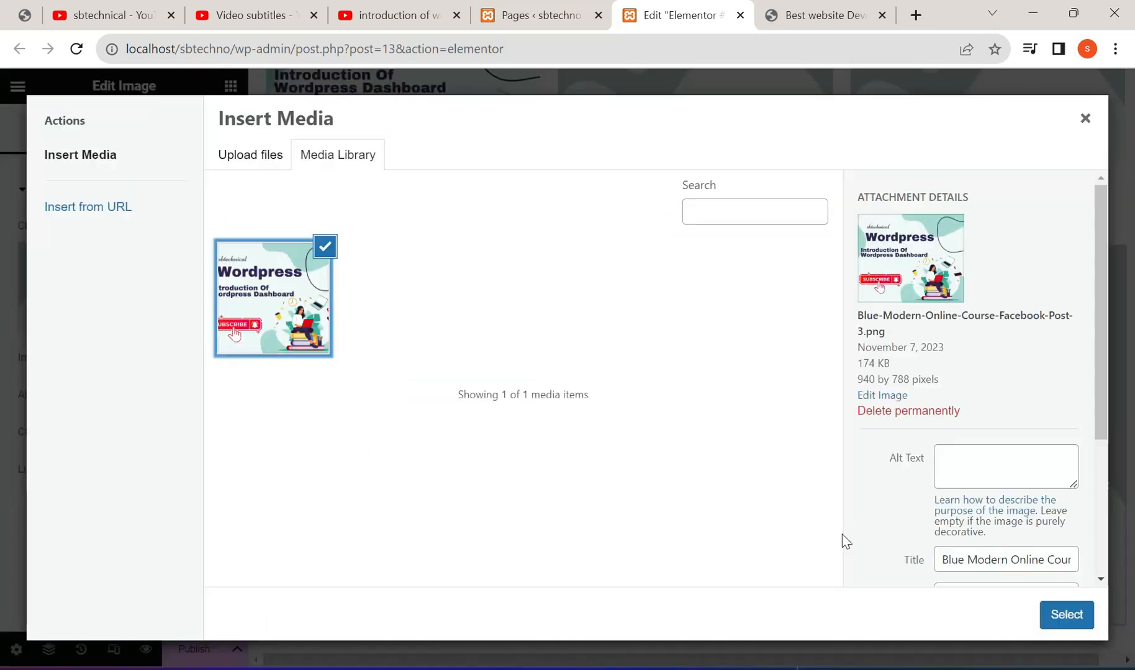
pyautogui.click(1067, 617)
# Step: Delete the two three-image containers above the icon list container
pyautogui.scroll(-4, 816, 507)
pyautogui.scroll(1, 642, 331)
pyautogui.scroll(3, 529, 333)
pyautogui.scroll(-1, 529, 333)
pyautogui.scroll(5, 620, 292)
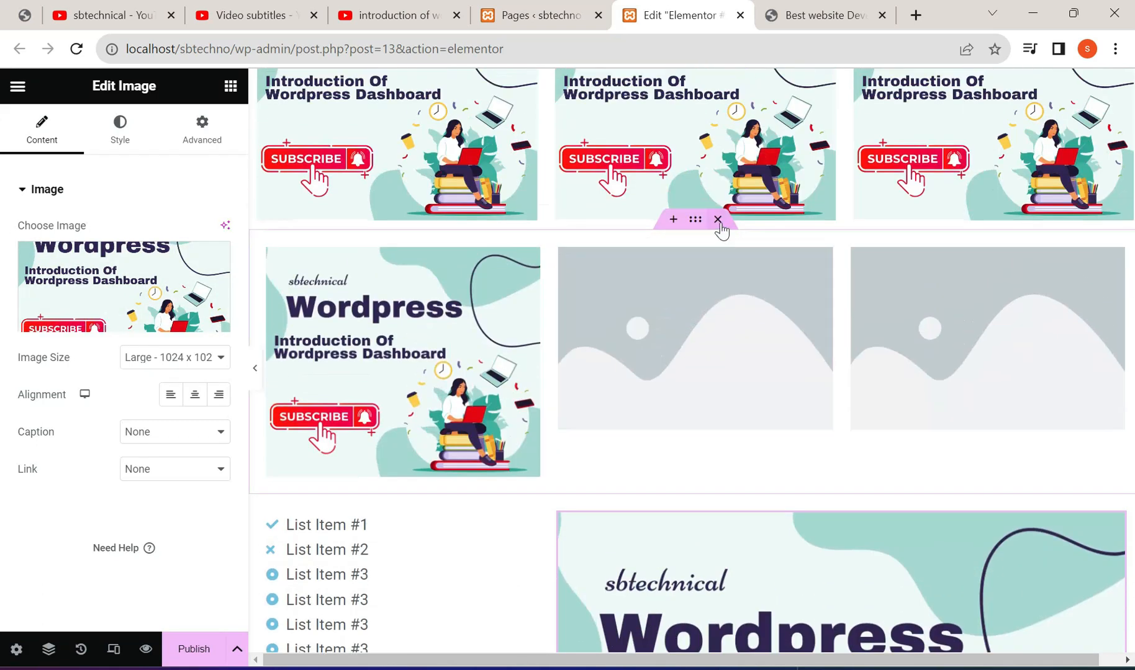
pyautogui.click(718, 221)
pyautogui.scroll(4, 713, 248)
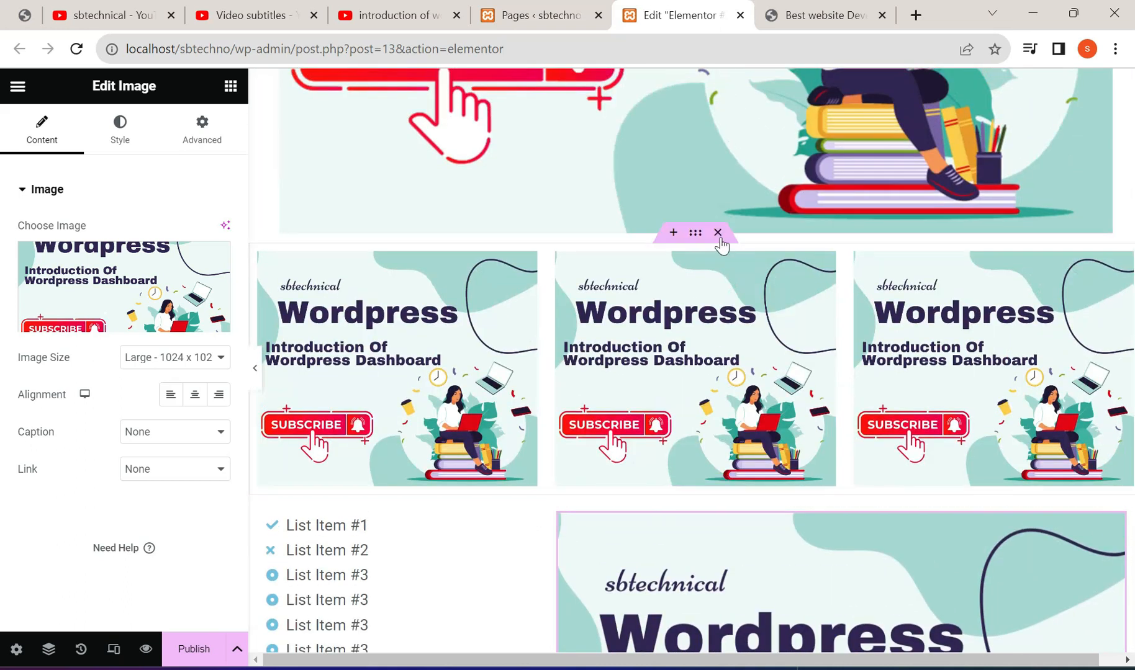
pyautogui.click(718, 233)
# Step: Review the remaining containers and add a four-column container below the icon list and image
pyautogui.scroll(6, 645, 317)
pyautogui.scroll(-14, 644, 319)
pyautogui.scroll(2, 645, 321)
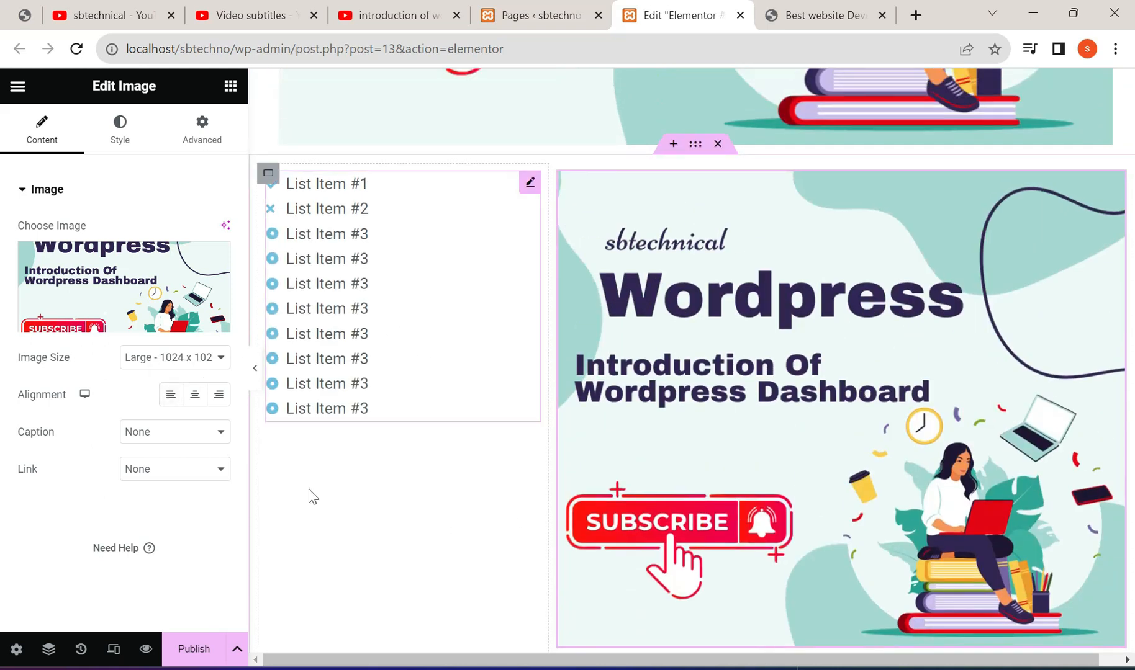
pyautogui.scroll(-2, 872, 416)
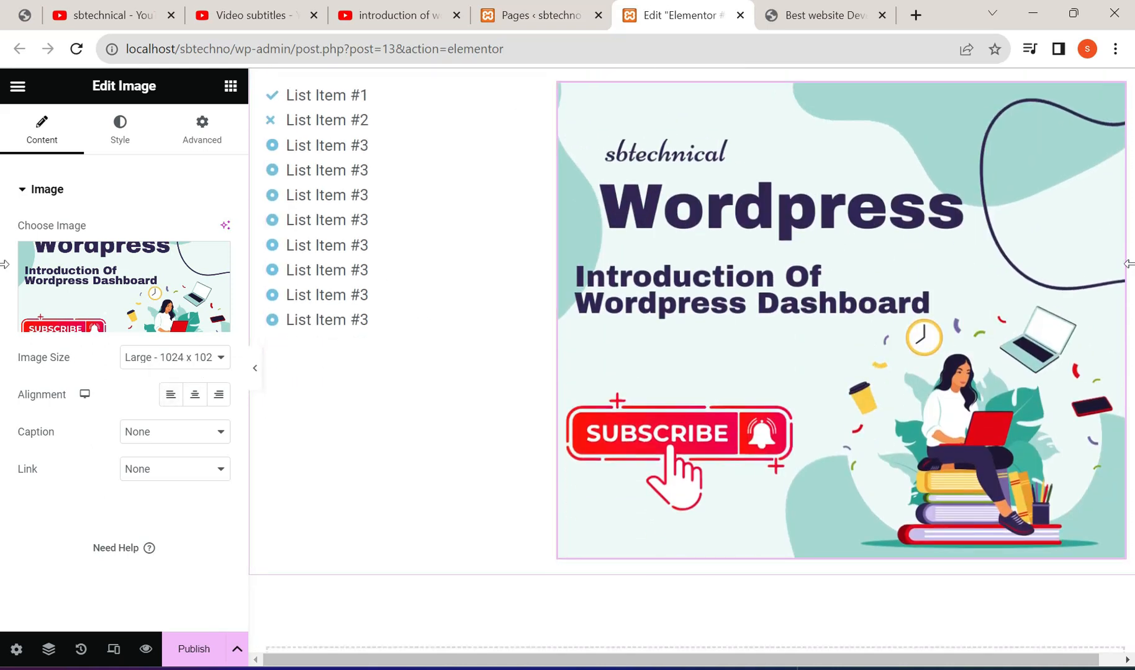
pyautogui.scroll(-4, 975, 347)
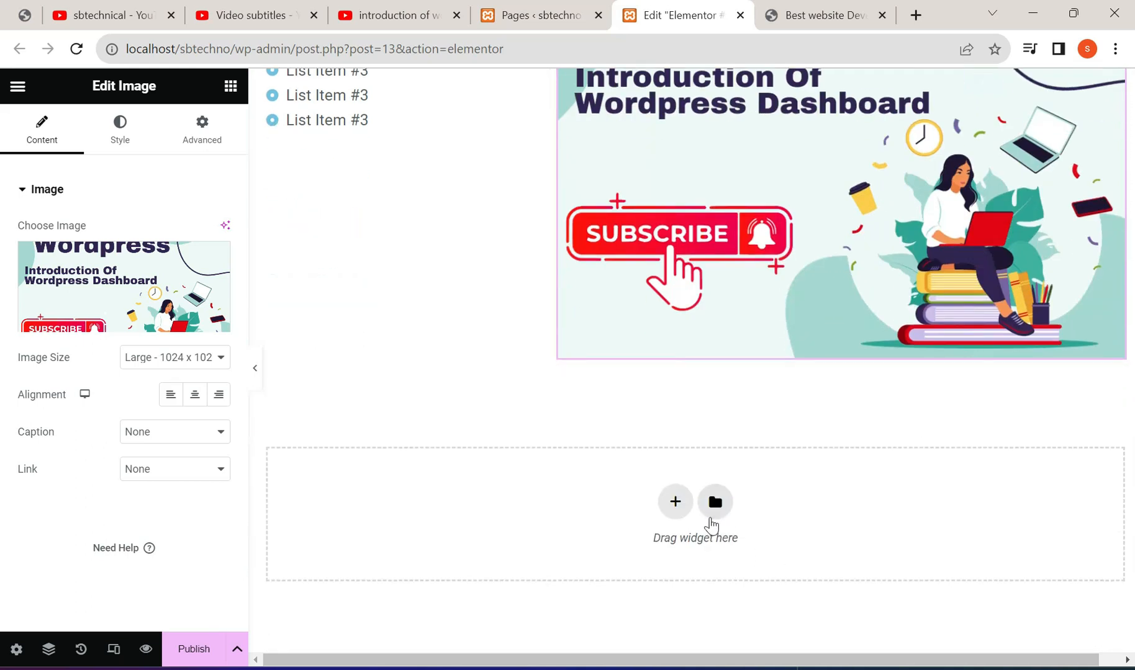
pyautogui.click(675, 501)
pyautogui.scroll(-2, 701, 513)
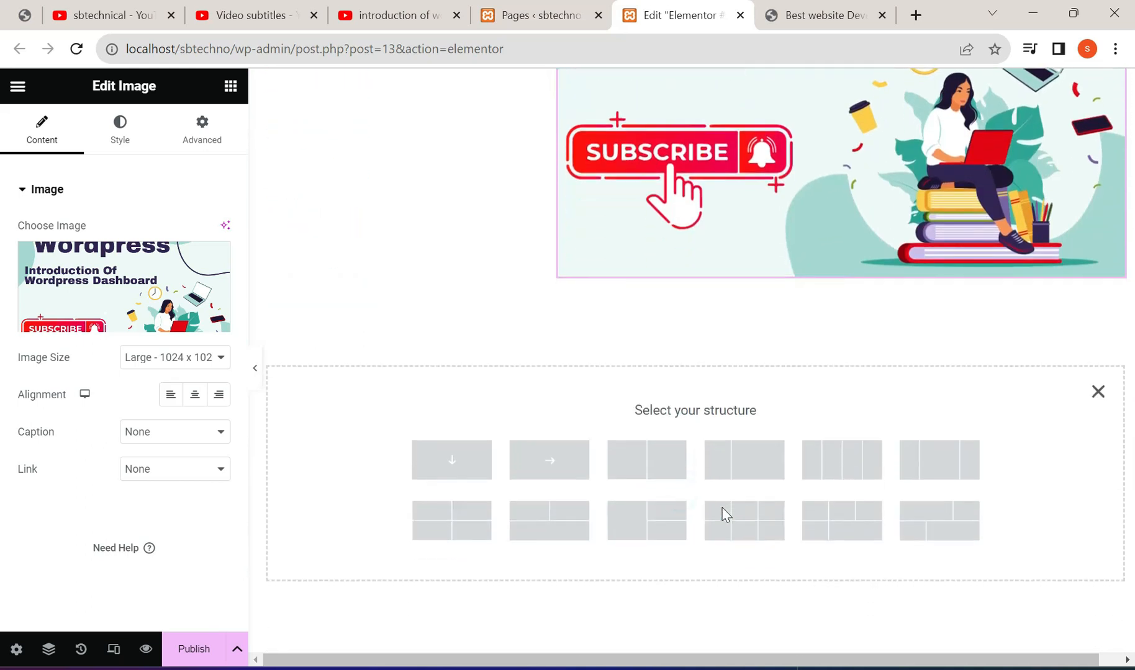
pyautogui.click(837, 462)
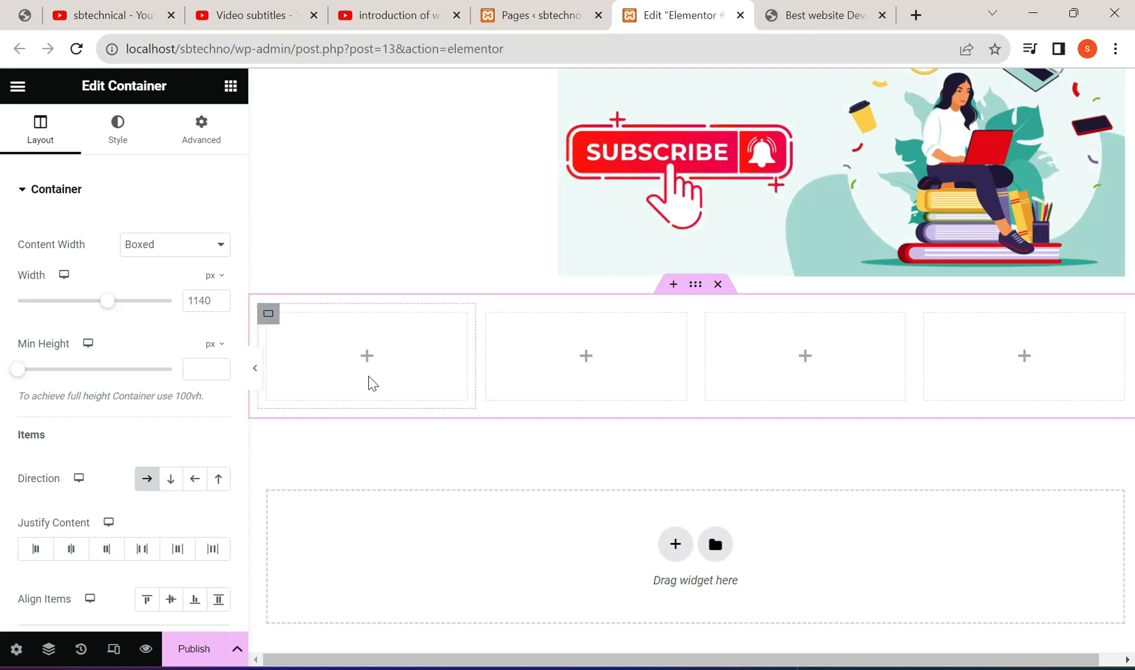
# Step: Switch to the sbtechnical.in website, examine how its service cards are arranged in rows and columns, and return to the Elementor editor
pyautogui.click(770, 9)
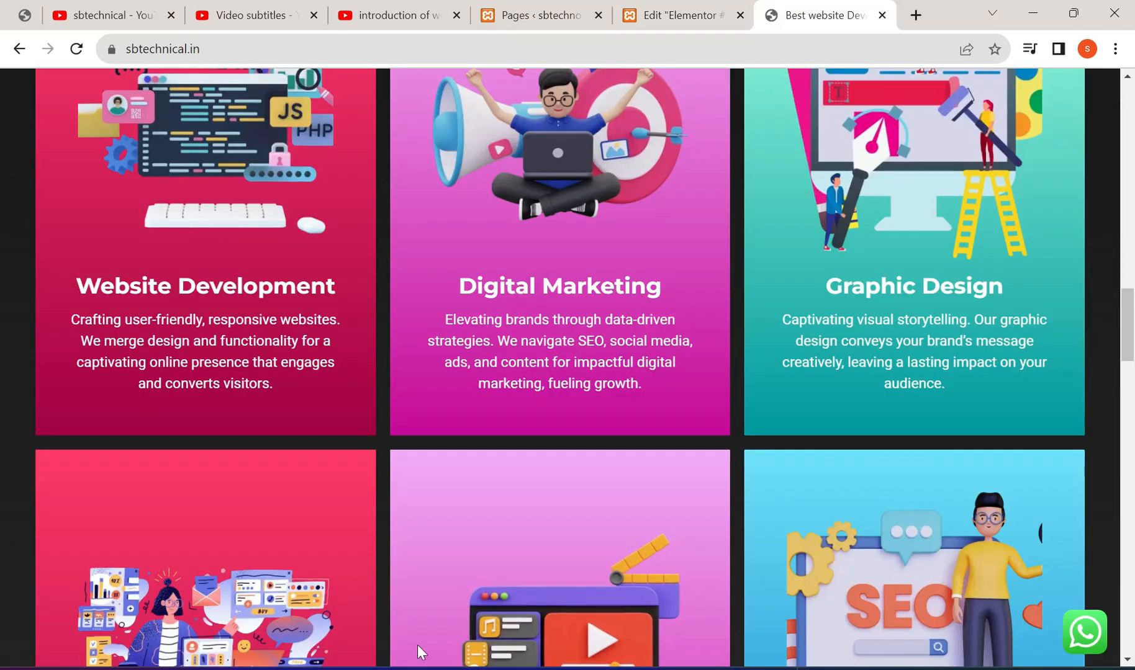
pyautogui.scroll(-2, 418, 645)
pyautogui.scroll(-5, 306, 397)
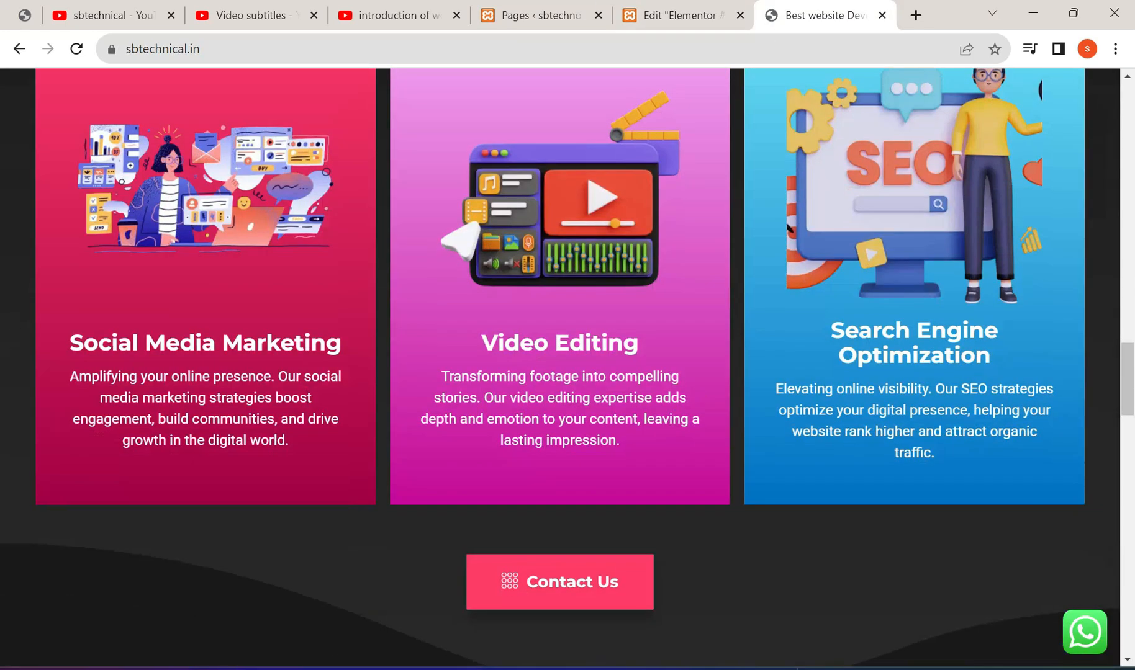
pyautogui.scroll(10, 203, 418)
pyautogui.click(671, 9)
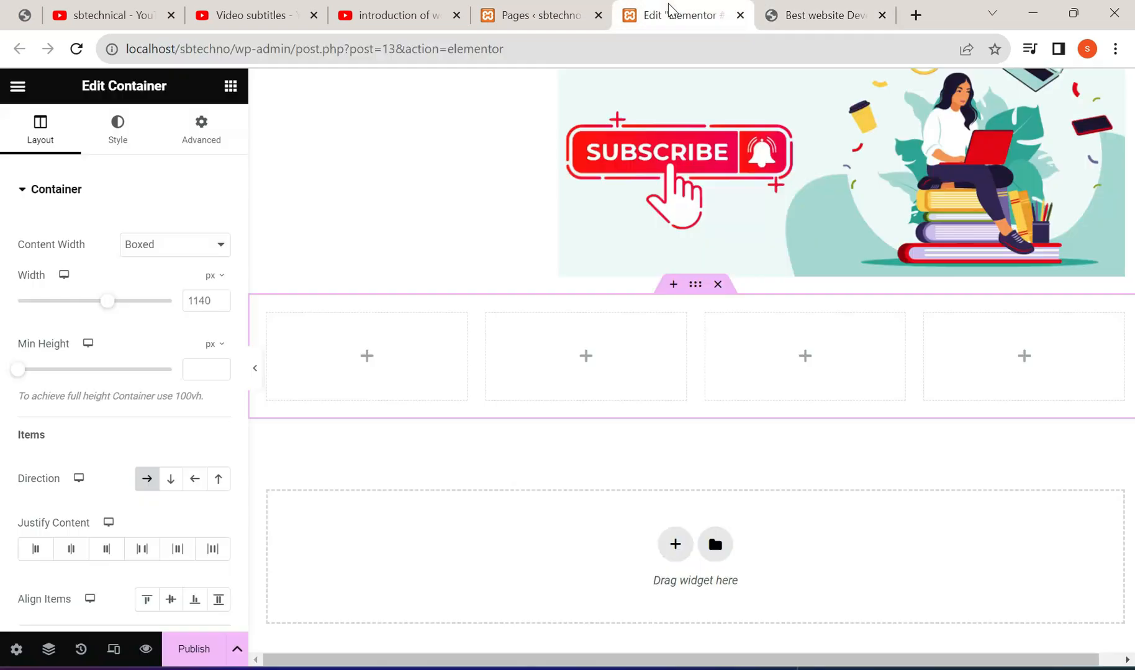
# Step: Try to delete the fourth column of the four-column container
pyautogui.scroll(-1, 993, 317)
pyautogui.rightClick(921, 282)
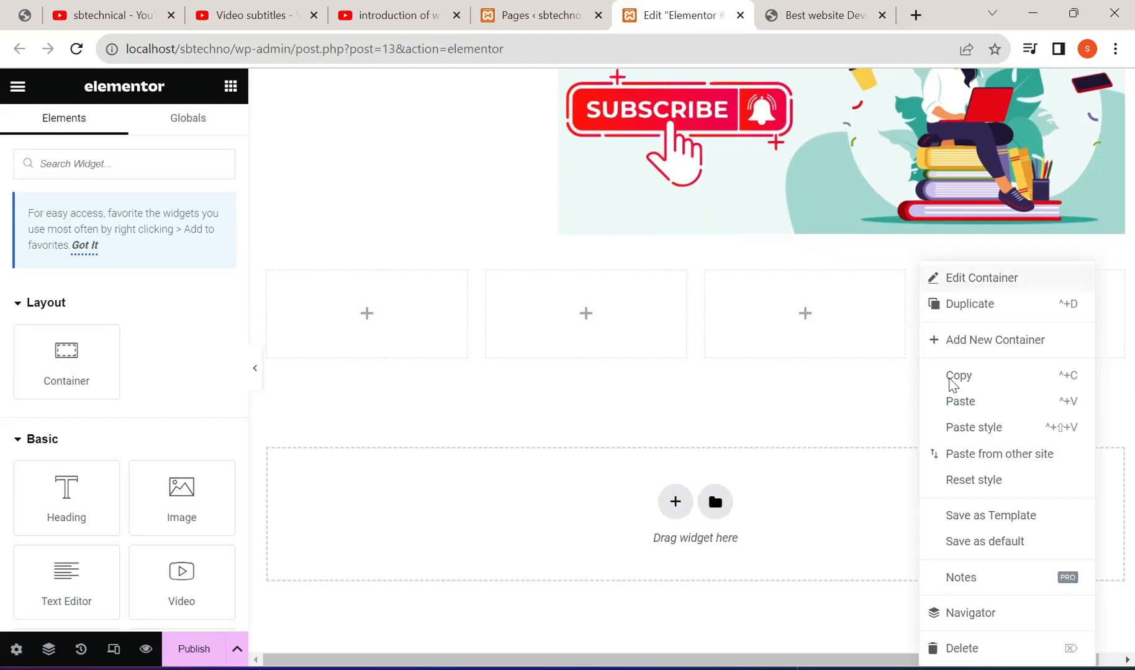
pyautogui.click(961, 648)
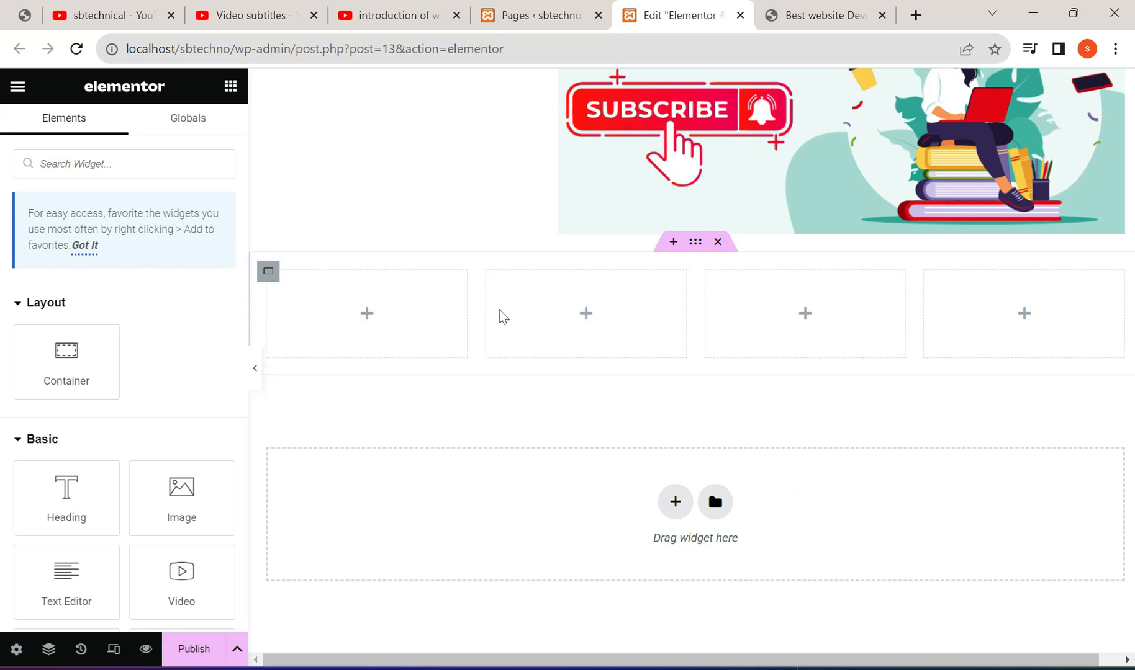
# Step: Duplicate the whole four-column container to get a second row of four columns
pyautogui.click(695, 244)
pyautogui.rightClick(694, 243)
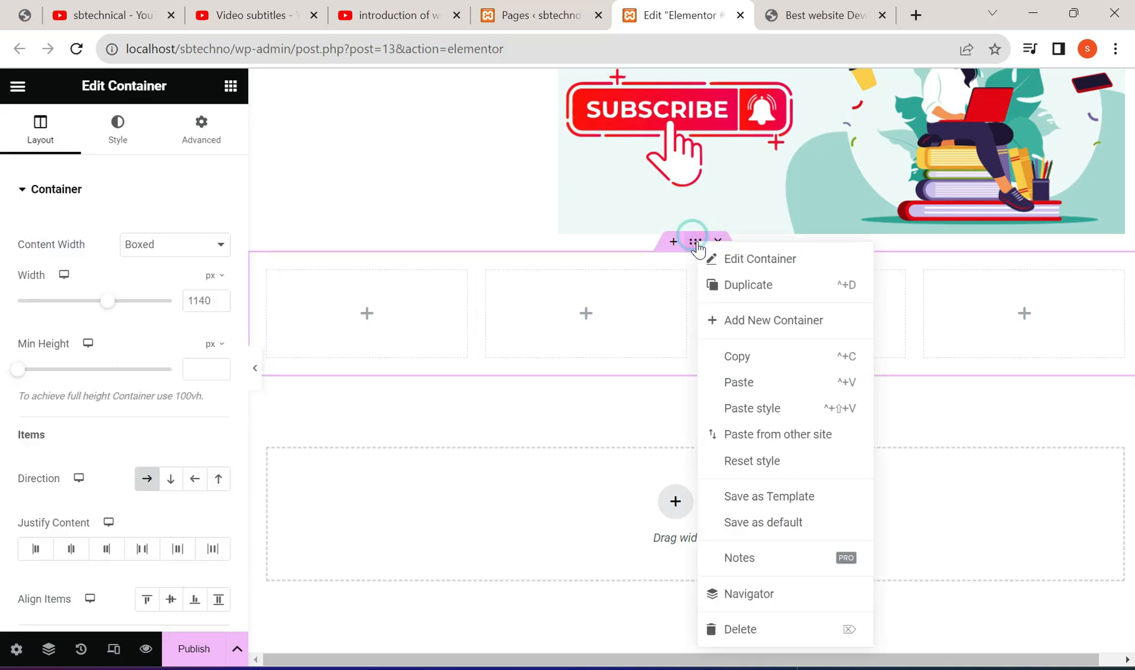
pyautogui.click(722, 286)
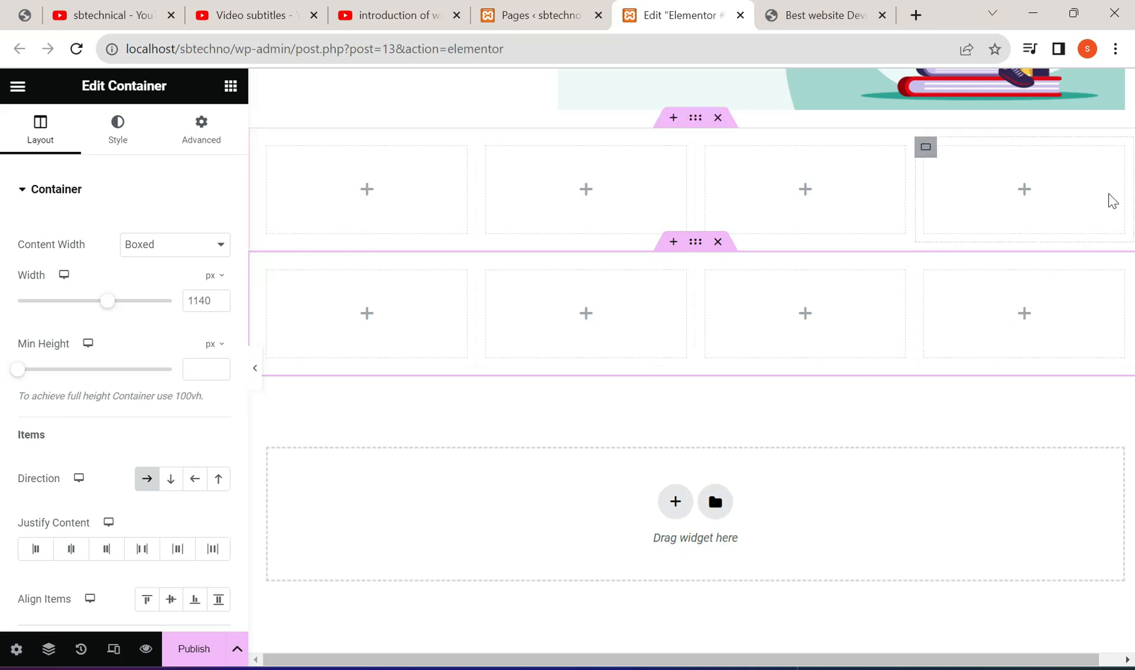
# Step: Add an Image widget to the first column of the upper four-column row and copy it
pyautogui.click(674, 502)
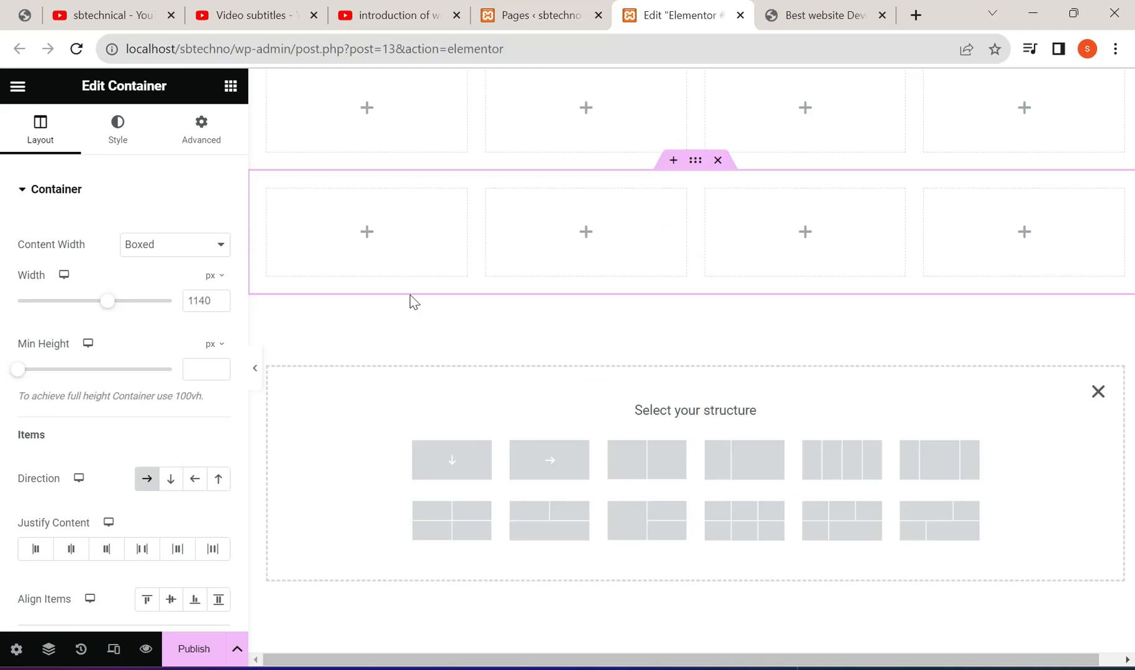
pyautogui.scroll(3, 429, 288)
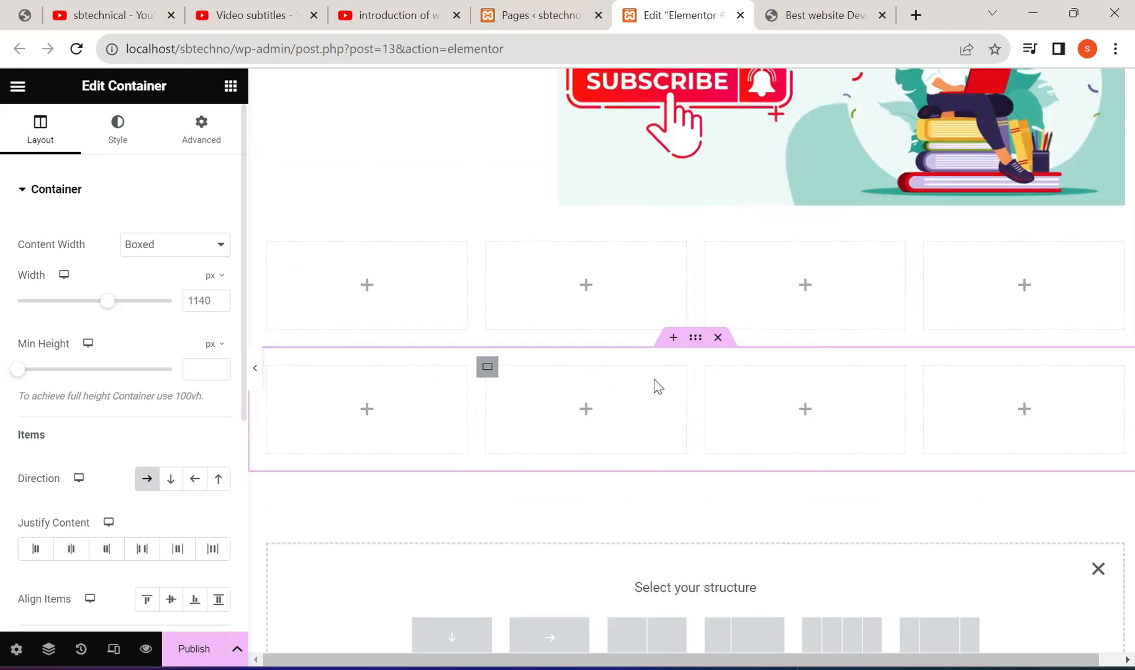
pyautogui.scroll(-2, 447, 304)
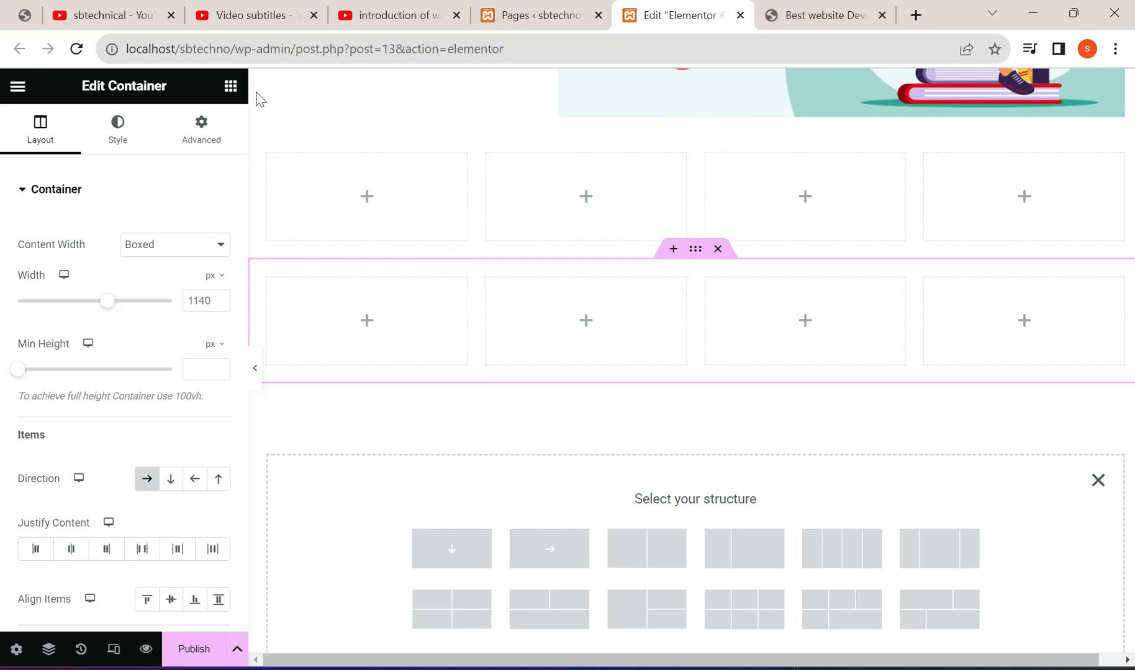
pyautogui.click(231, 86)
pyautogui.moveTo(219, 465); pyautogui.dragTo(374, 222)
pyautogui.rightClick(374, 222)
pyautogui.click(430, 307)
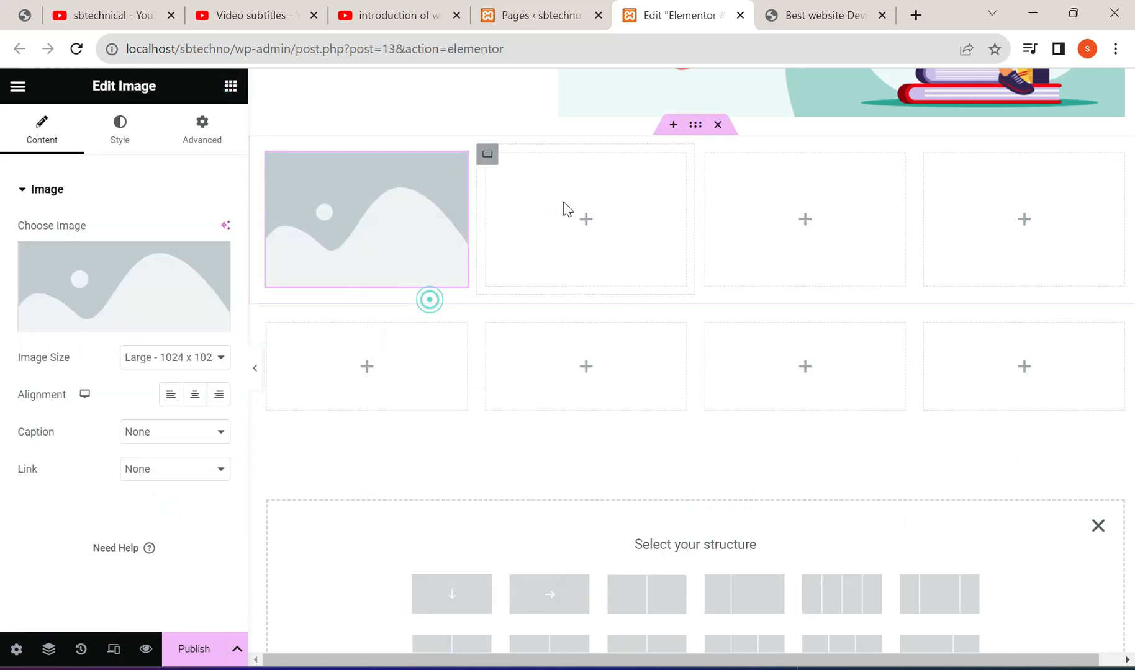
# Step: Paste the copied Image widget into the second, third and fourth columns of the upper four-column row
pyautogui.rightClick(565, 210)
pyautogui.click(613, 342)
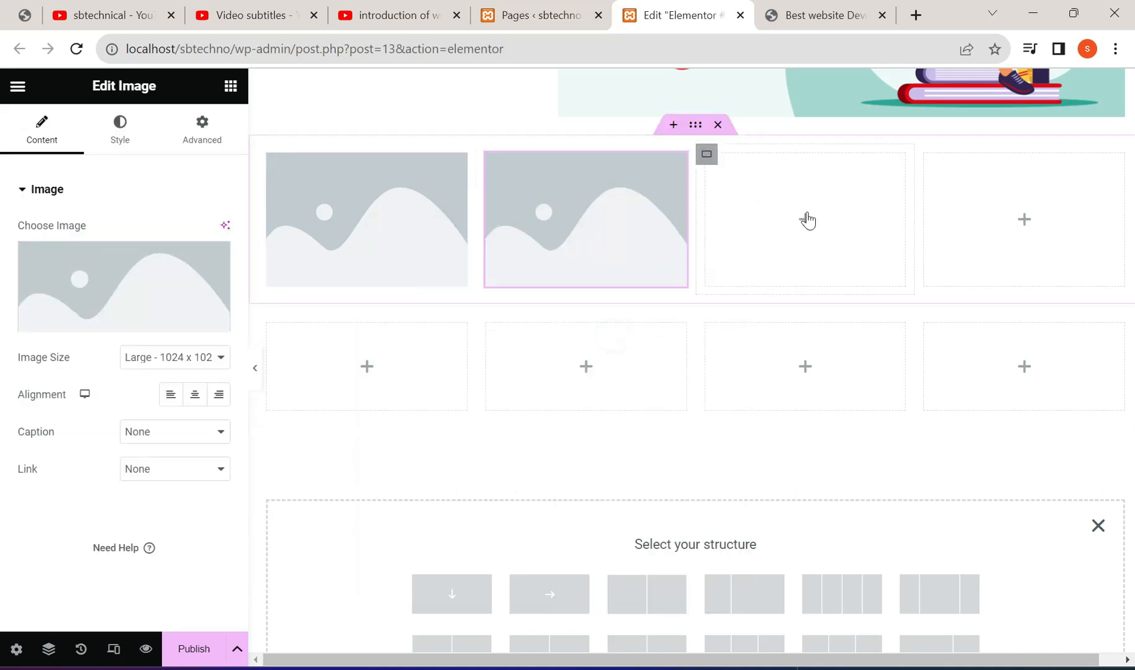
pyautogui.rightClick(805, 219)
pyautogui.click(845, 330)
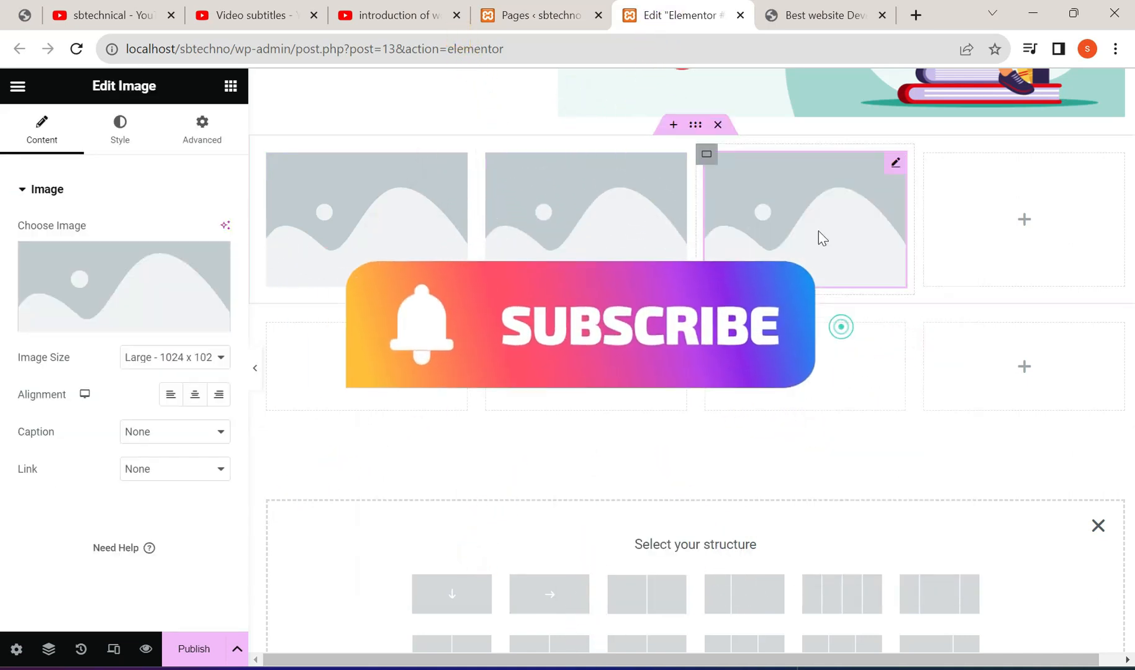
pyautogui.rightClick(1005, 185)
pyautogui.click(1034, 319)
# Step: Paste the copied Image widget into all four columns of the second four-column row
pyautogui.scroll(-2, 1029, 323)
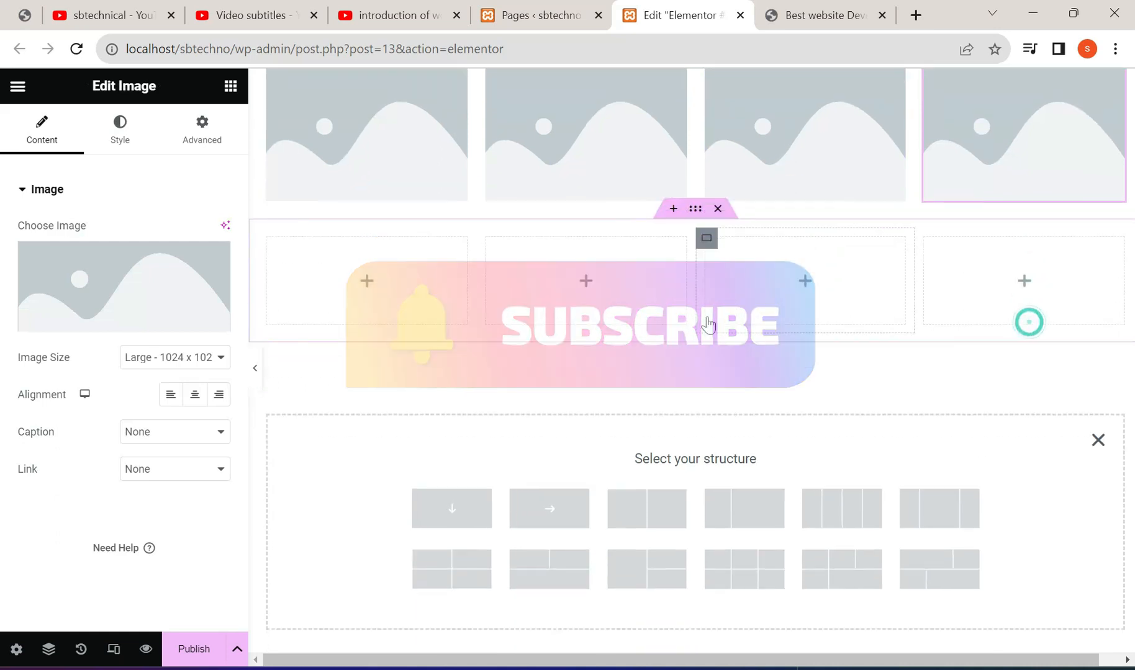
pyautogui.rightClick(330, 254)
pyautogui.click(388, 392)
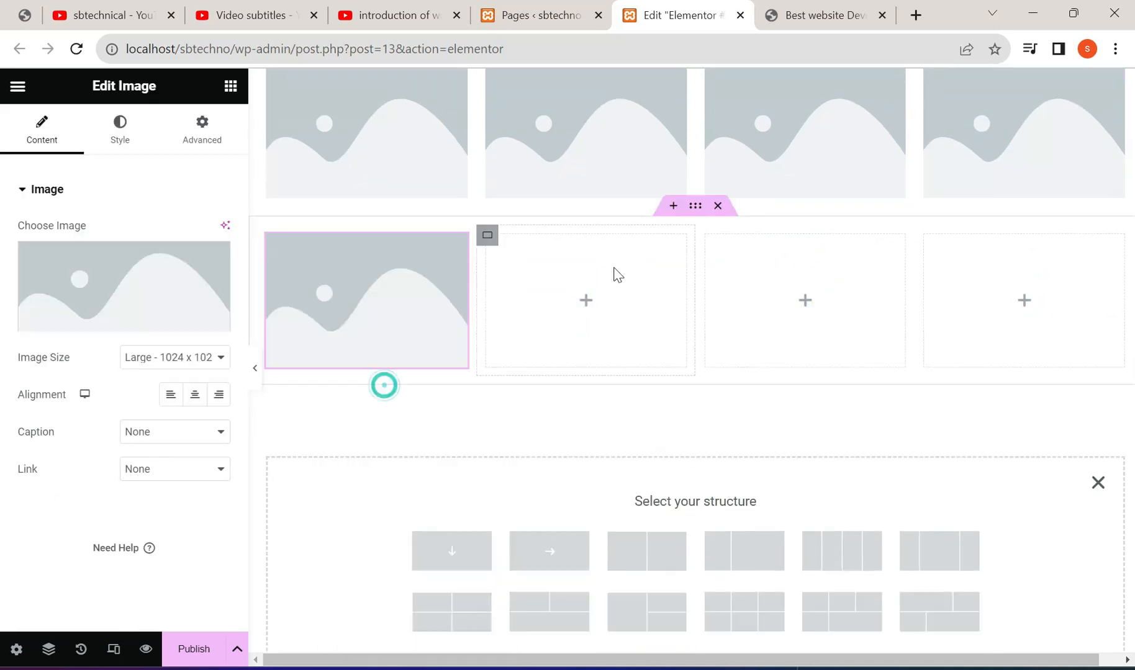
pyautogui.rightClick(613, 273)
pyautogui.click(648, 402)
pyautogui.rightClick(798, 286)
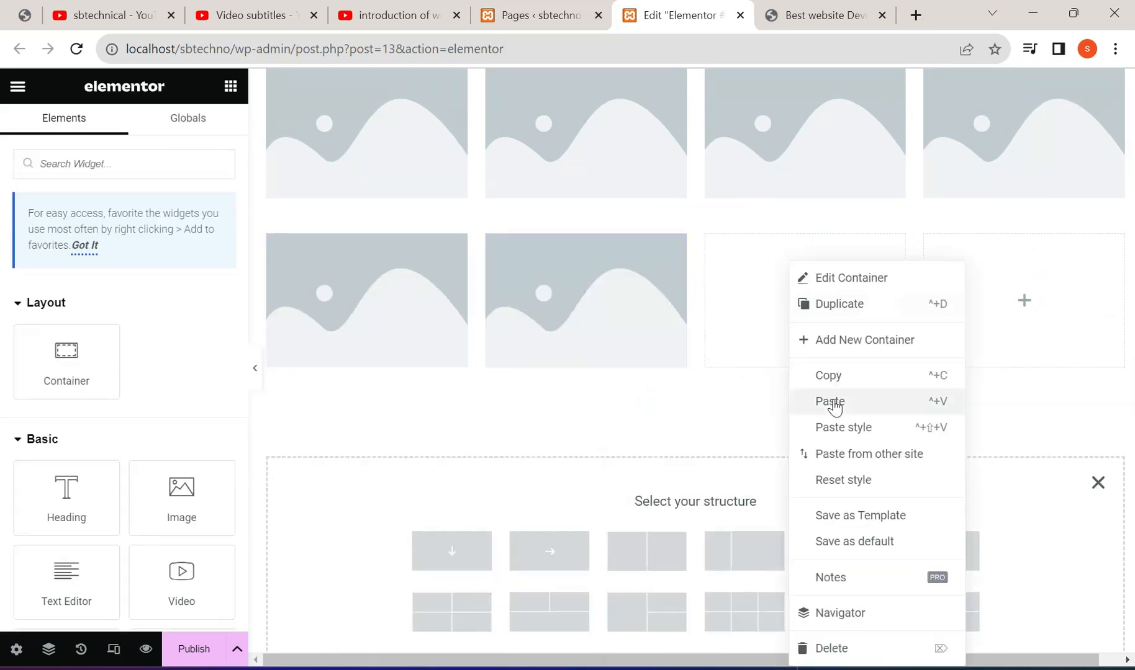
pyautogui.click(832, 404)
pyautogui.rightClick(949, 304)
pyautogui.click(995, 404)
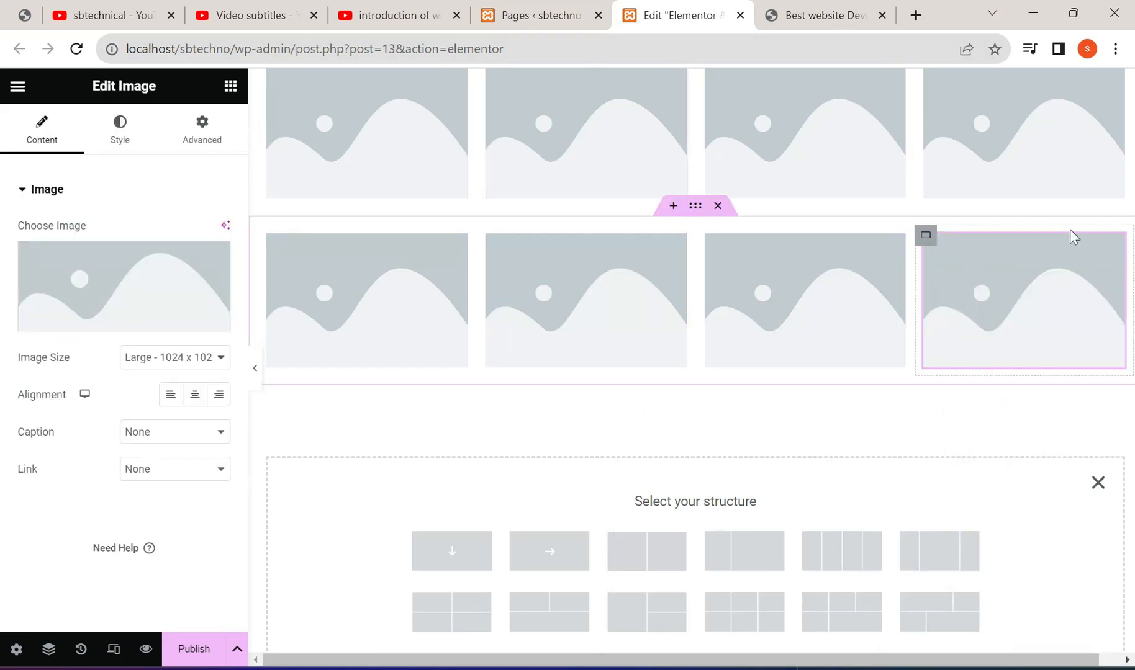
# Step: Add a three-column container with a wide middle column below the image rows and place an Image widget in its first column
pyautogui.scroll(1, 1072, 238)
pyautogui.scroll(-2, 739, 312)
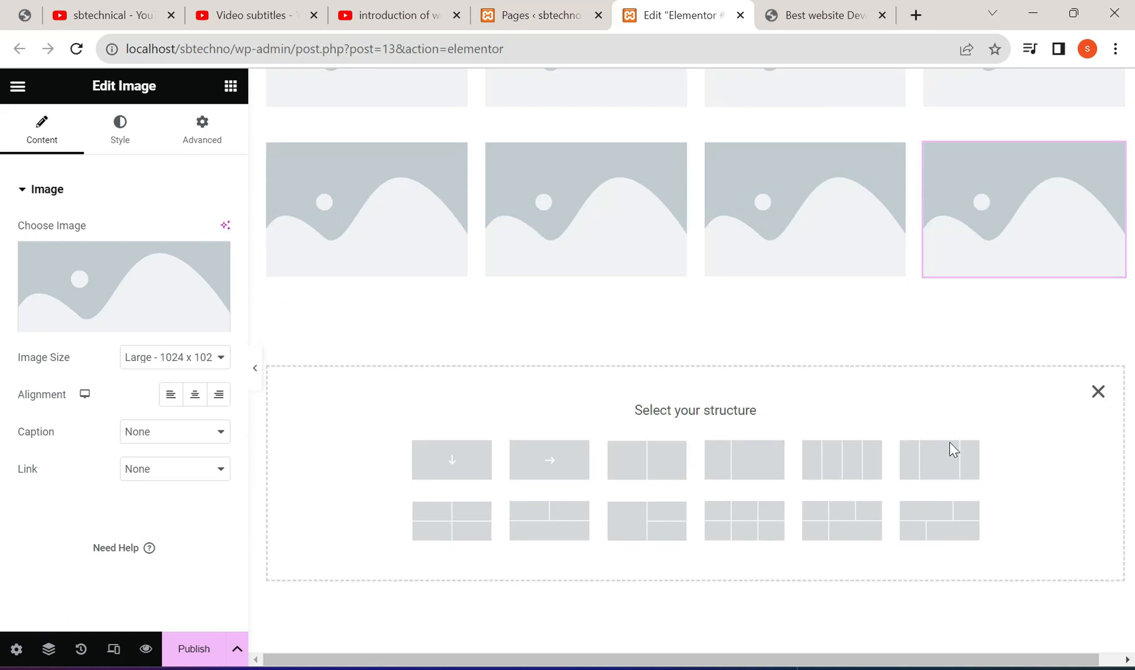
pyautogui.click(947, 470)
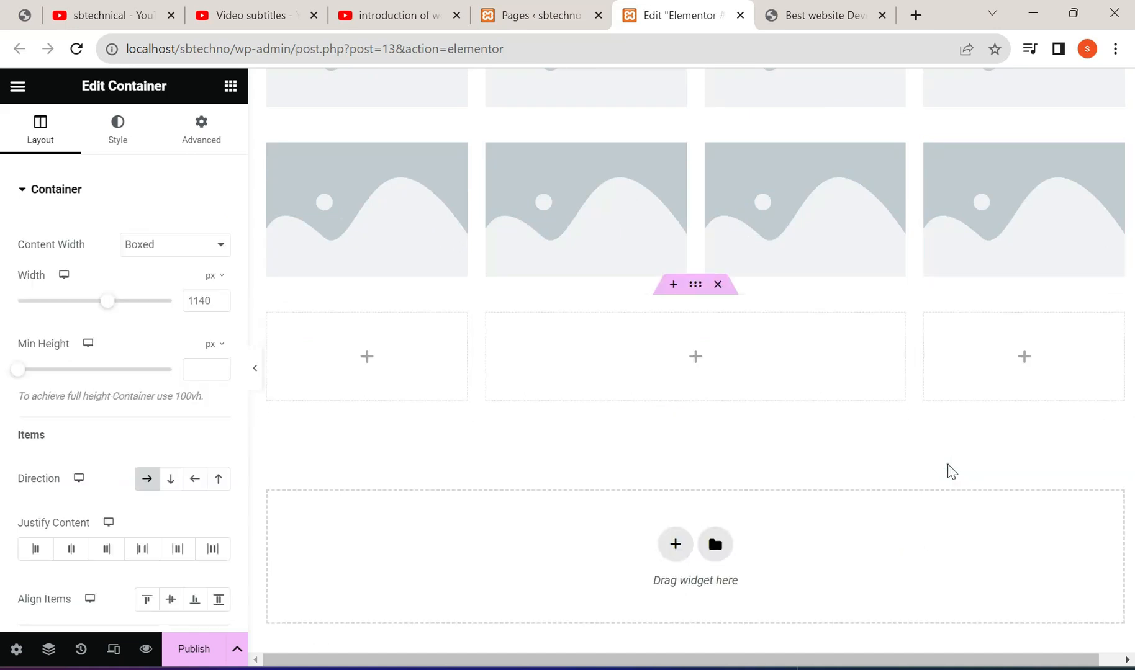
pyautogui.click(364, 360)
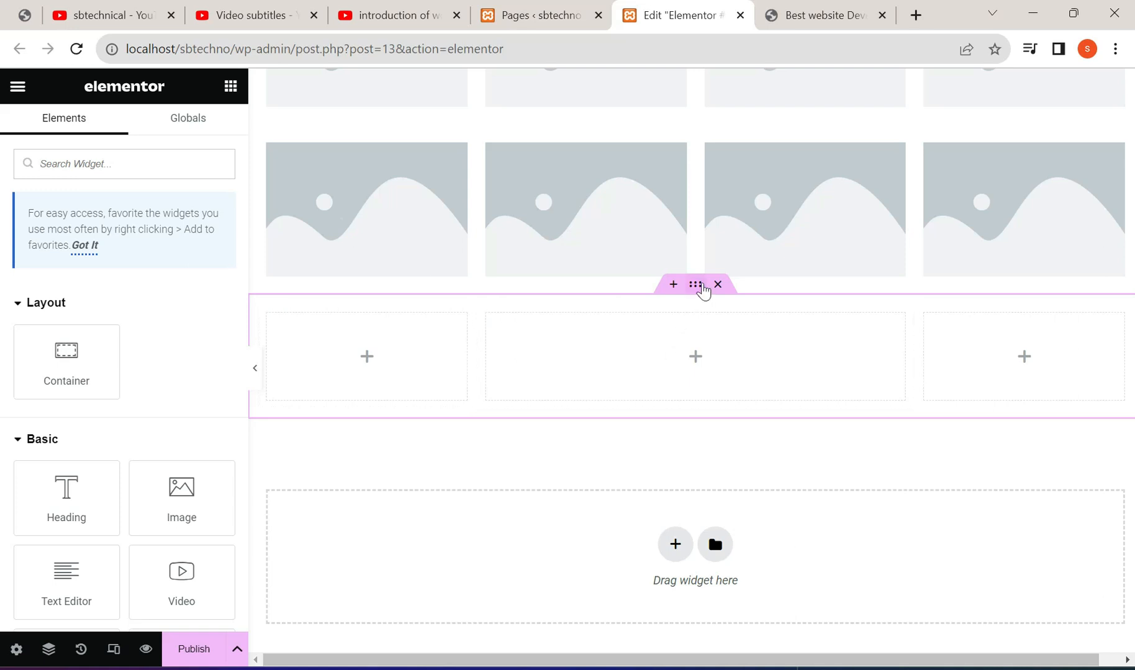
pyautogui.moveTo(182, 504); pyautogui.dragTo(374, 375)
# Step: Switch to the sbtechnical.in website, examine the three-part layout of its homepage header, and return to the Elementor editor
pyautogui.click(833, 7)
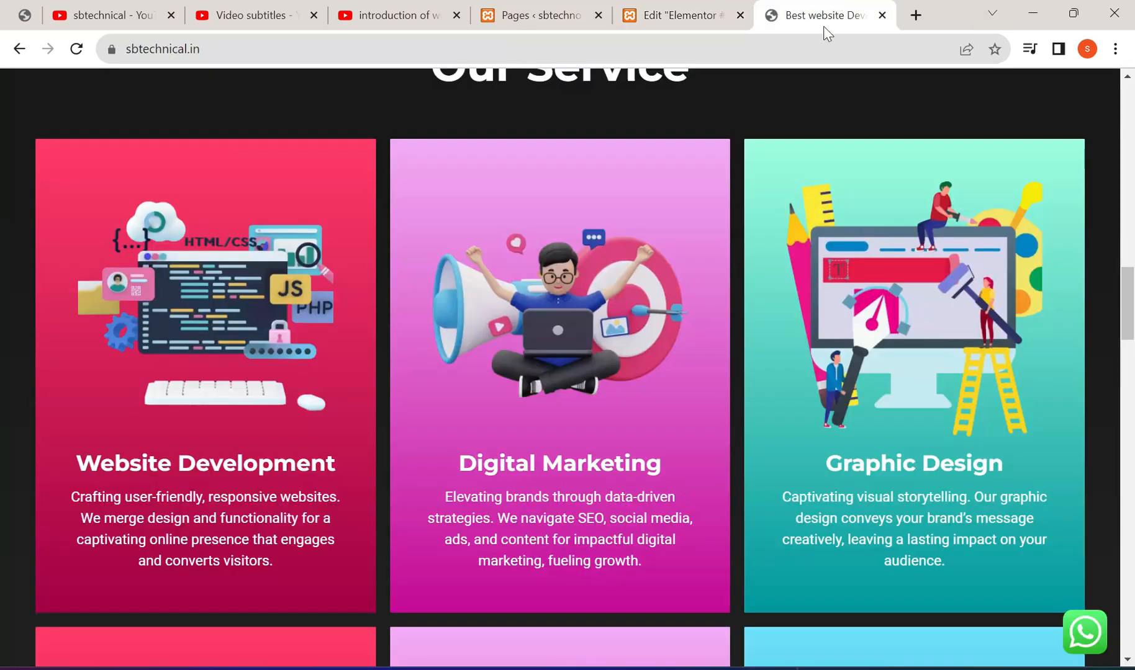
pyautogui.scroll(10, 776, 325)
pyautogui.scroll(1, 926, 372)
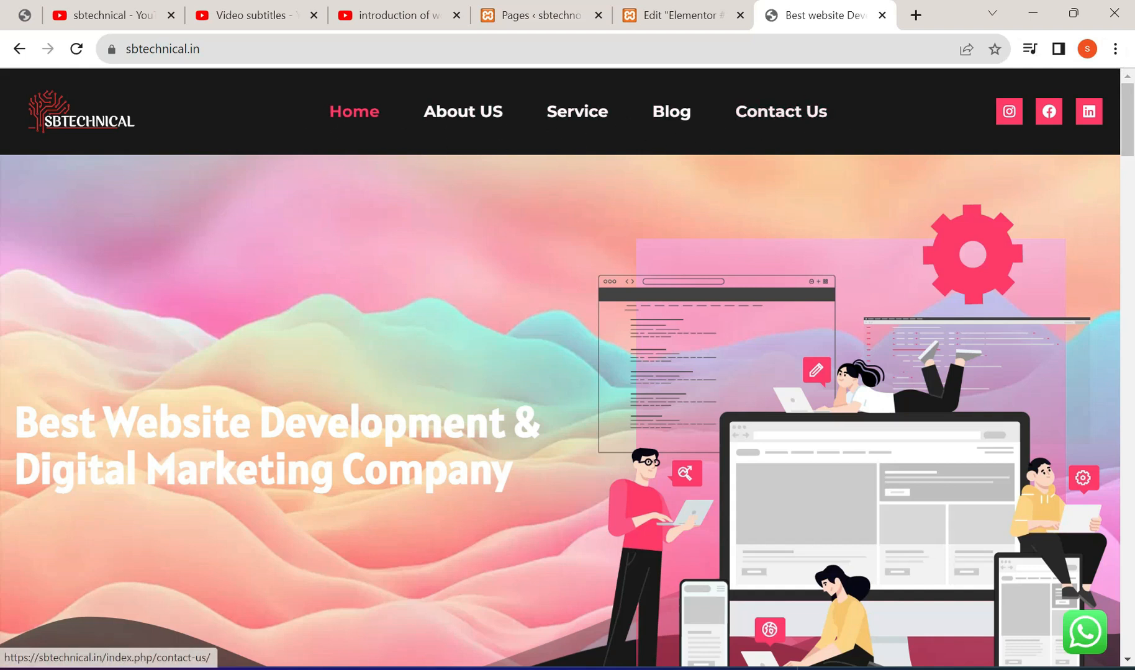
pyautogui.click(679, 15)
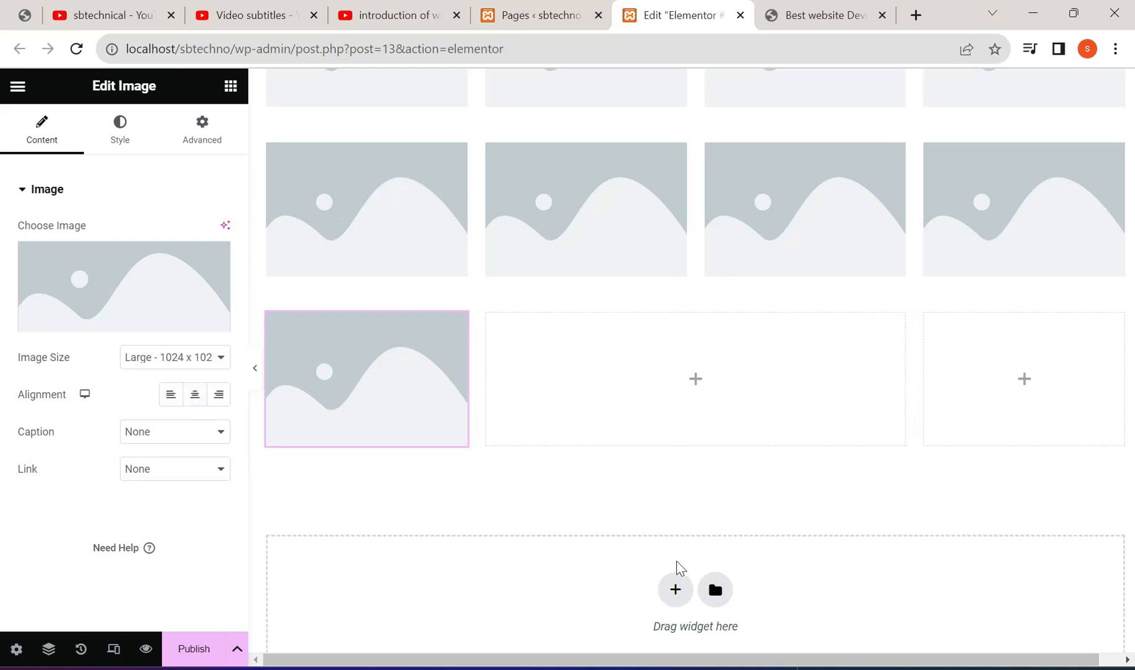
# Step: Add a container with two rows of two equal columns below the three-column container
pyautogui.click(675, 589)
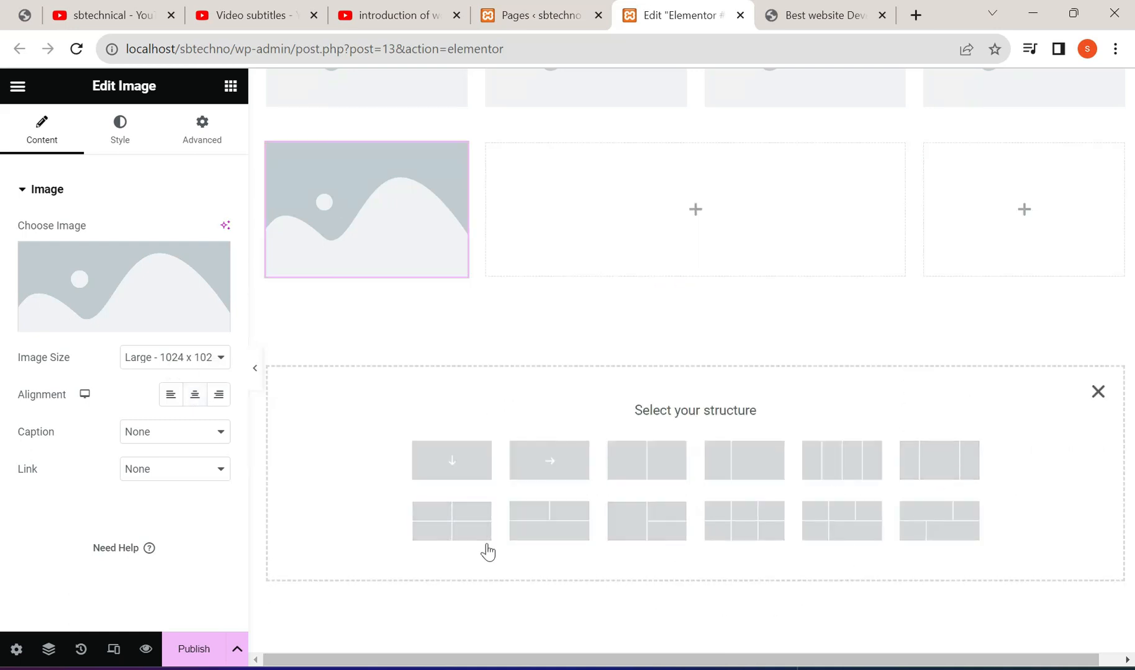
pyautogui.click(458, 533)
pyautogui.scroll(-2, 714, 443)
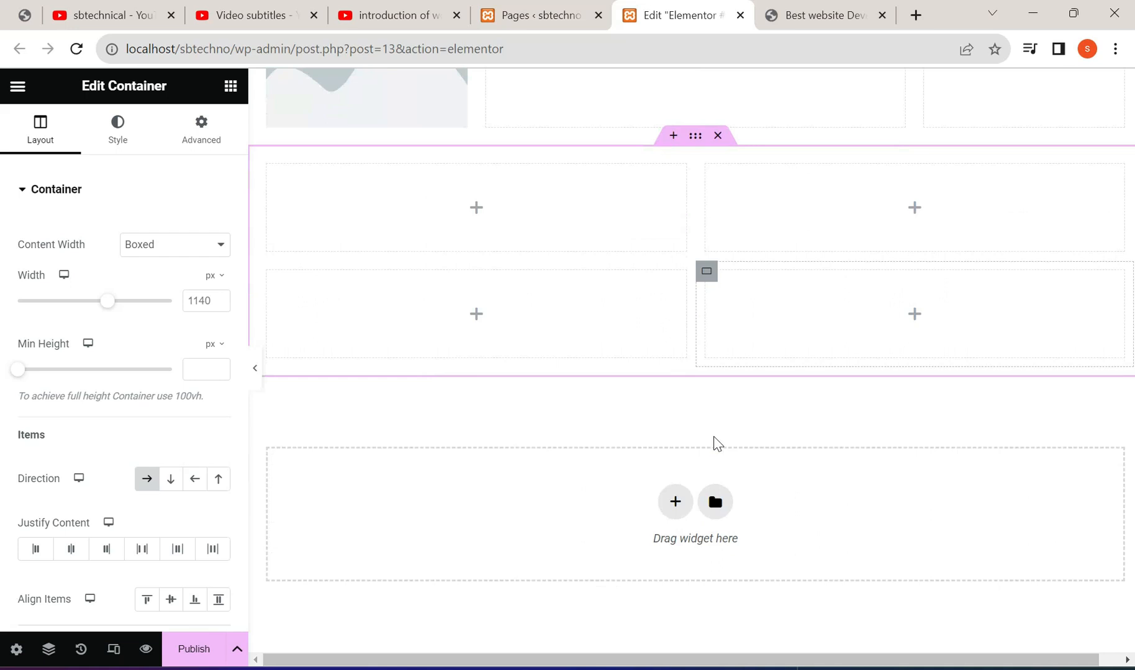
pyautogui.scroll(1, 701, 385)
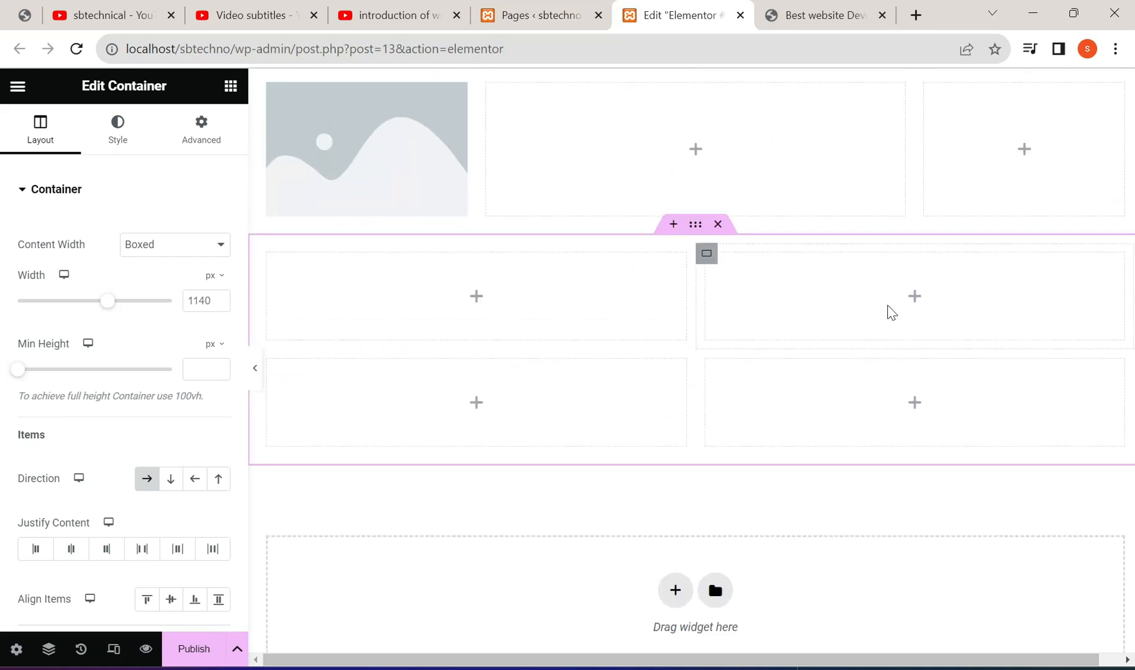
# Step: Duplicate the second cell of the two-column grid's first row twice to build a third row
pyautogui.rightClick(706, 256)
pyautogui.click(730, 296)
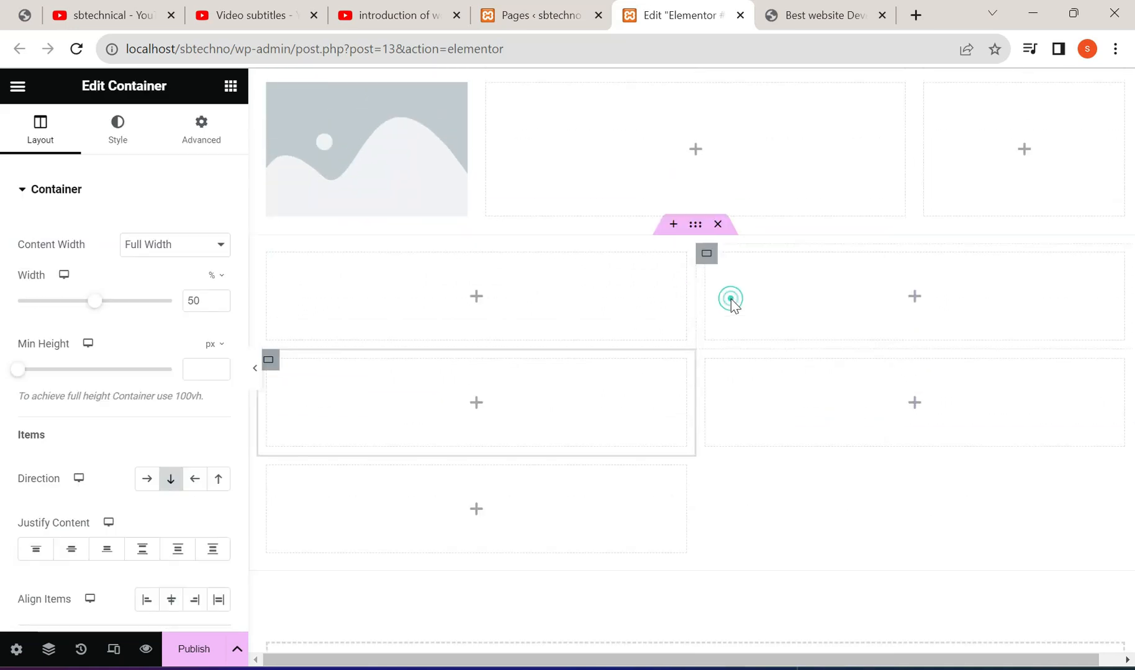
pyautogui.scroll(-1, 546, 403)
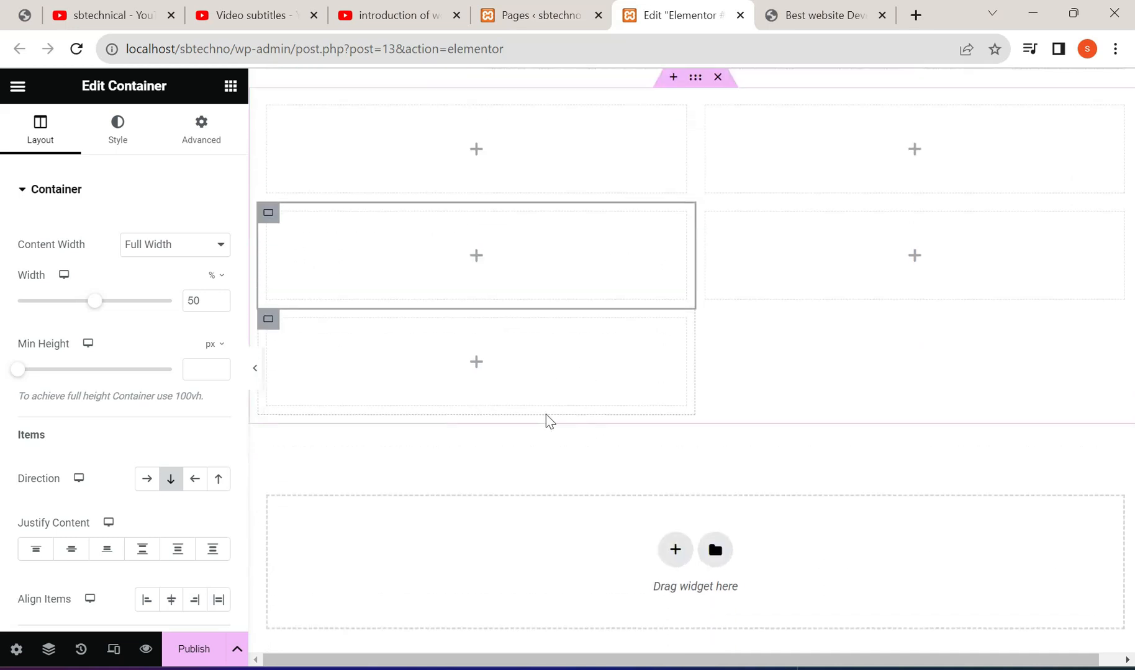
pyautogui.scroll(2, 621, 397)
pyautogui.rightClick(706, 235)
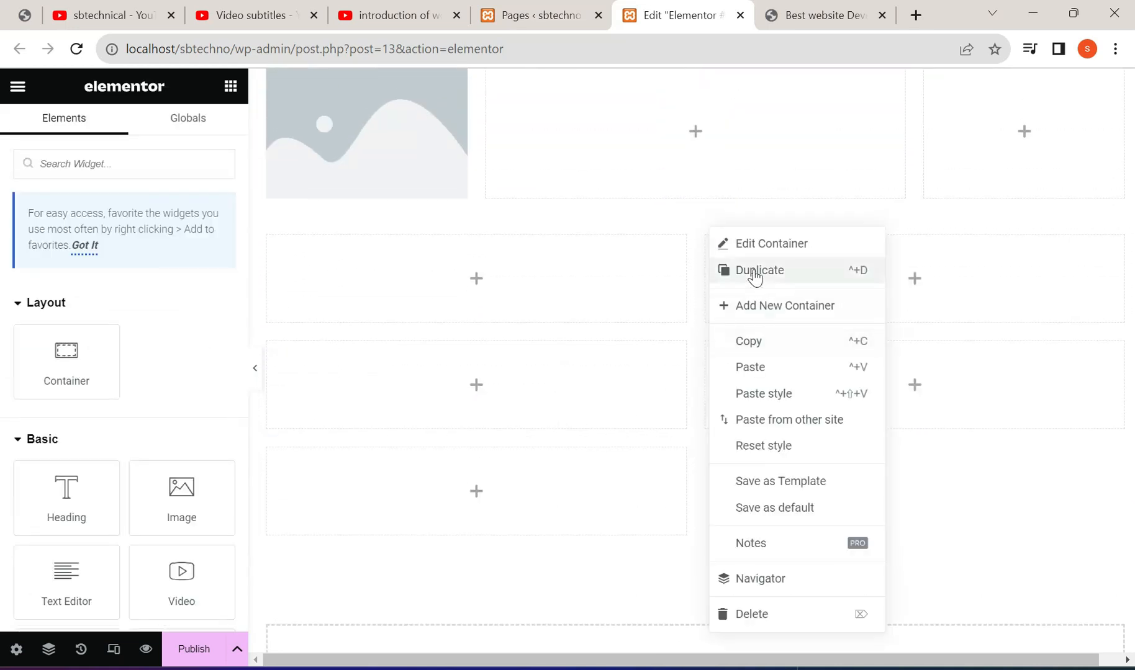
pyautogui.click(749, 271)
pyautogui.scroll(-2, 352, 342)
pyautogui.scroll(1, 661, 229)
pyautogui.scroll(1, 661, 229)
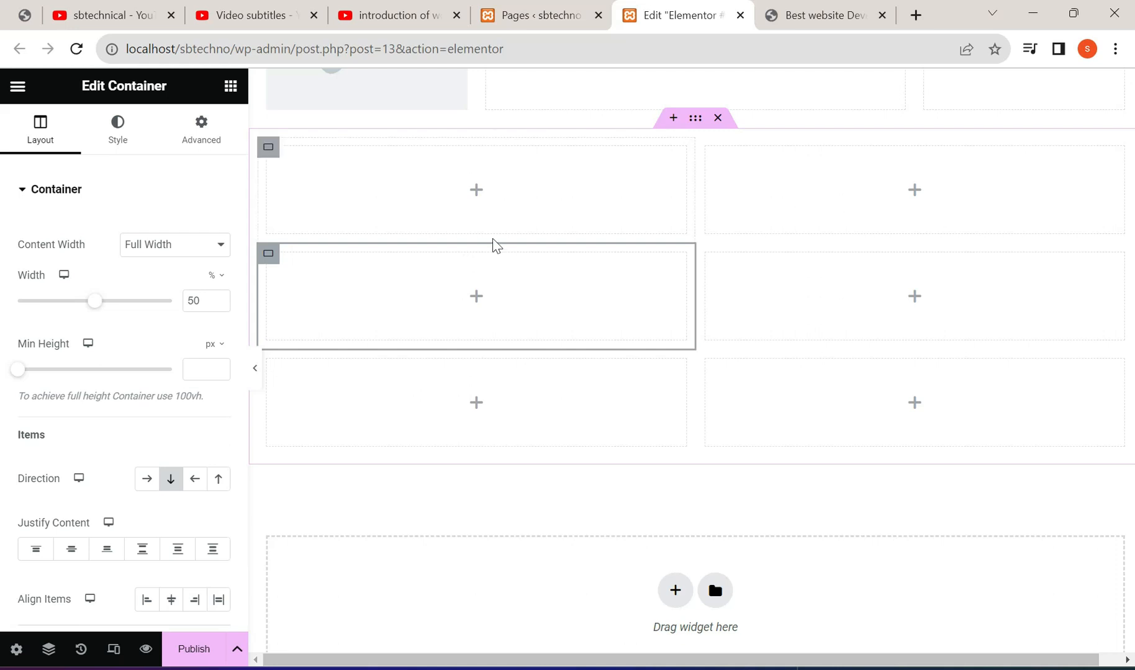
# Step: Duplicate the first row's second cell once more to start a fourth row in the two-column grid
pyautogui.scroll(3, 529, 329)
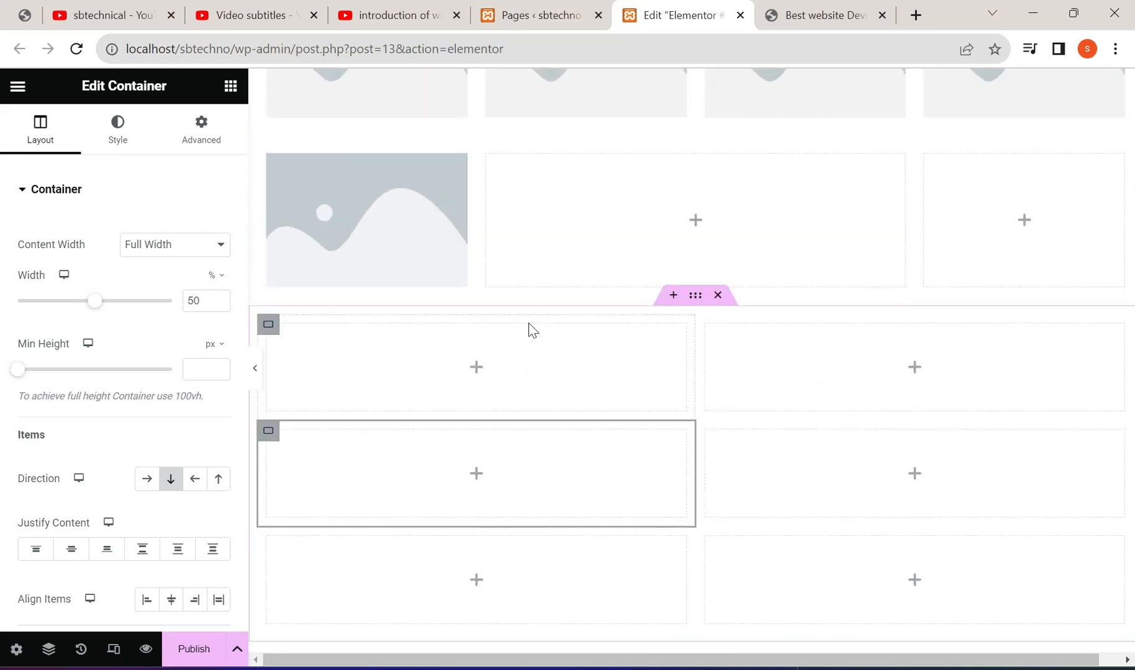
pyautogui.scroll(2, 557, 424)
pyautogui.scroll(-2, 558, 425)
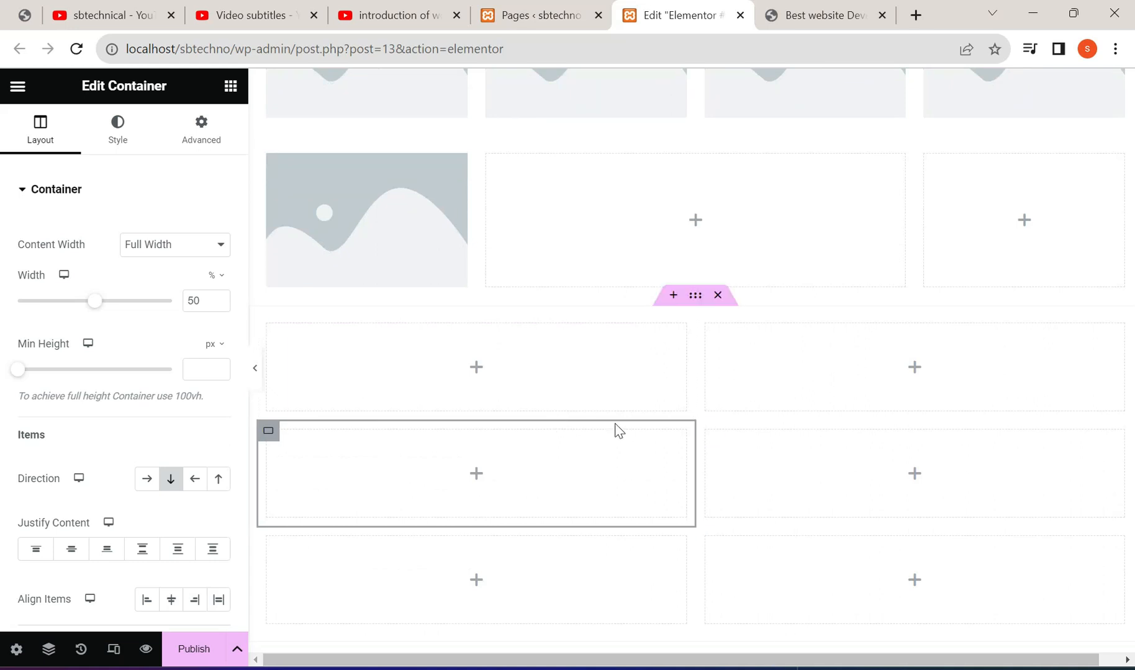
pyautogui.scroll(-3, 742, 399)
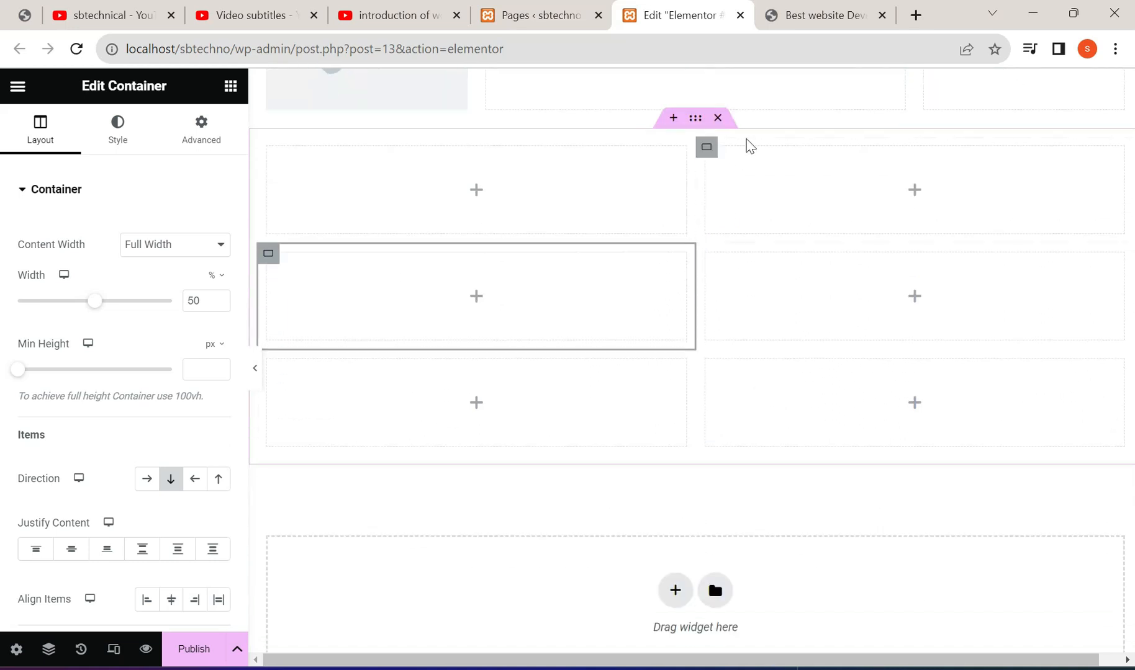
pyautogui.rightClick(707, 160)
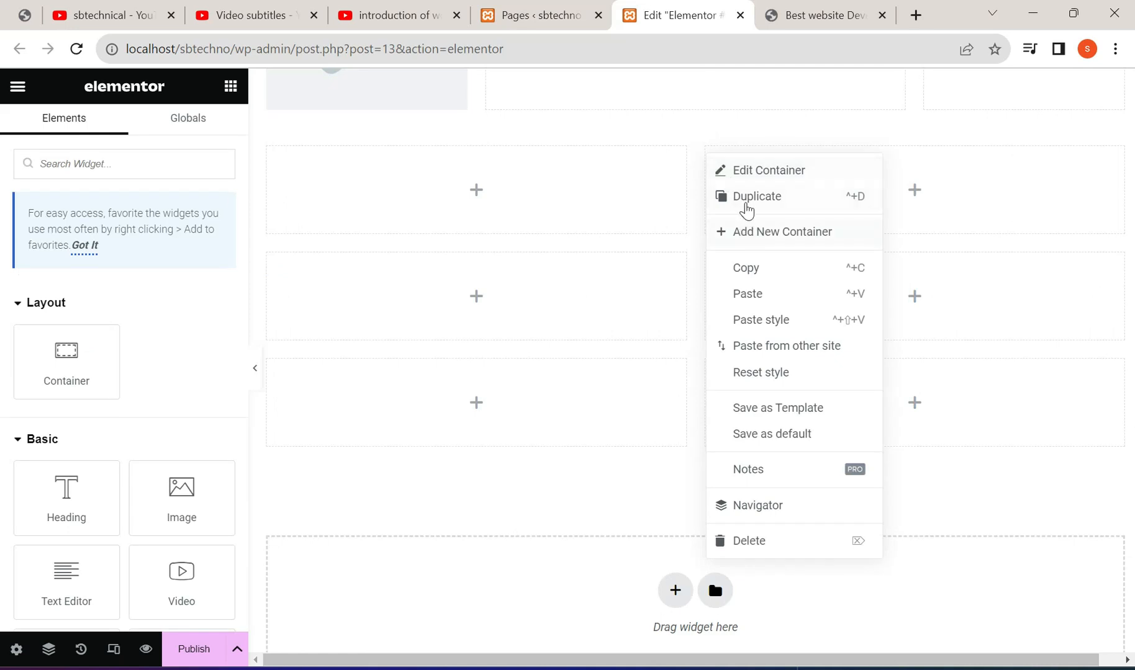
pyautogui.click(747, 203)
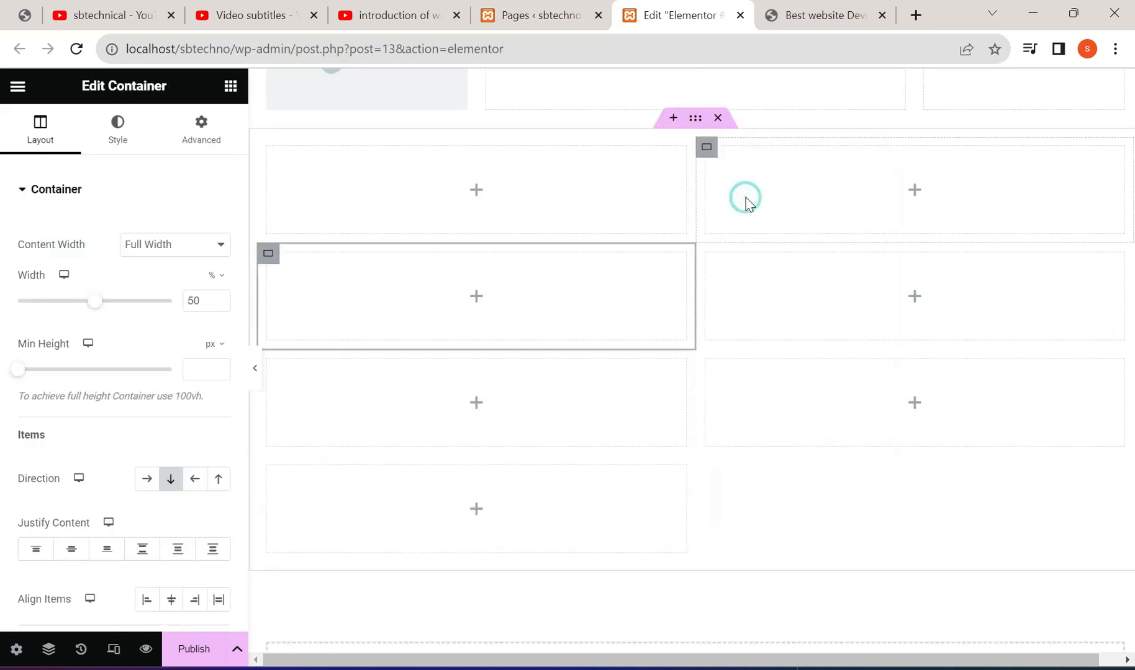
pyautogui.click(522, 526)
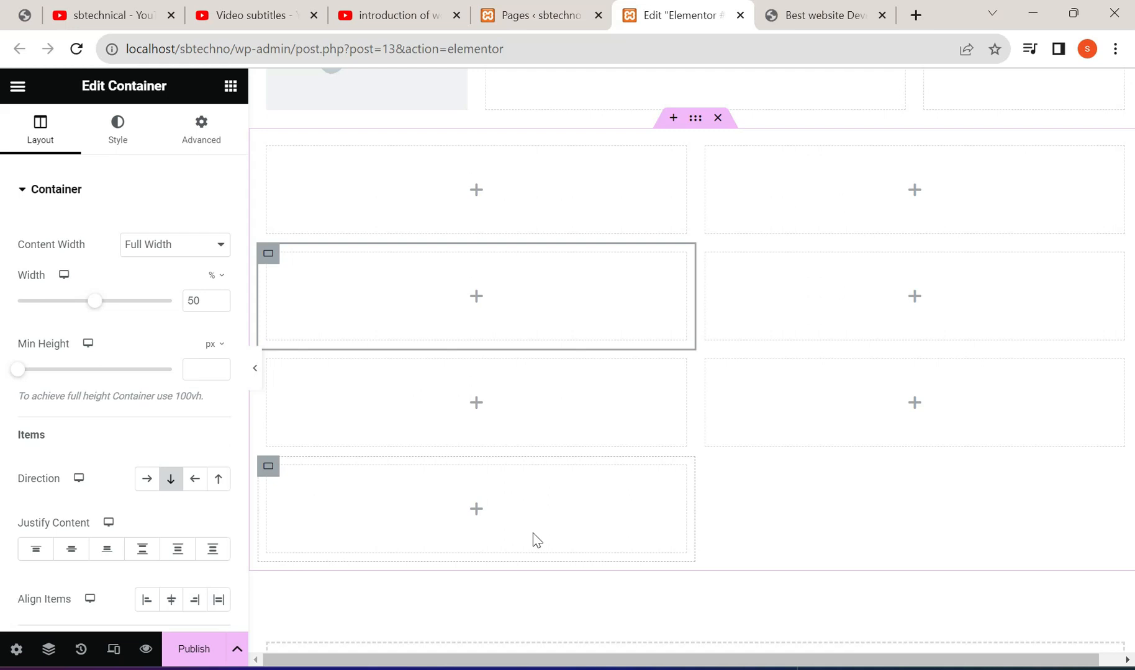
# Step: Compare the grid with the image rows above, and duplicate the first row's second cell to complete the fourth row
pyautogui.scroll(3, 535, 538)
pyautogui.scroll(-2, 537, 537)
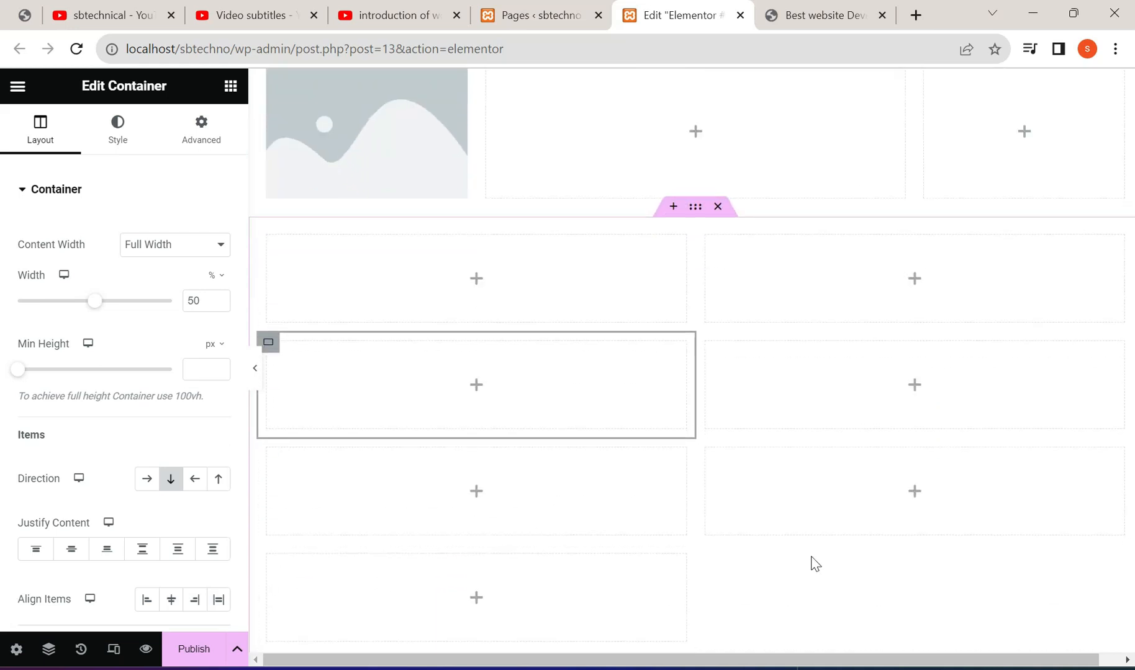
pyautogui.scroll(6, 707, 382)
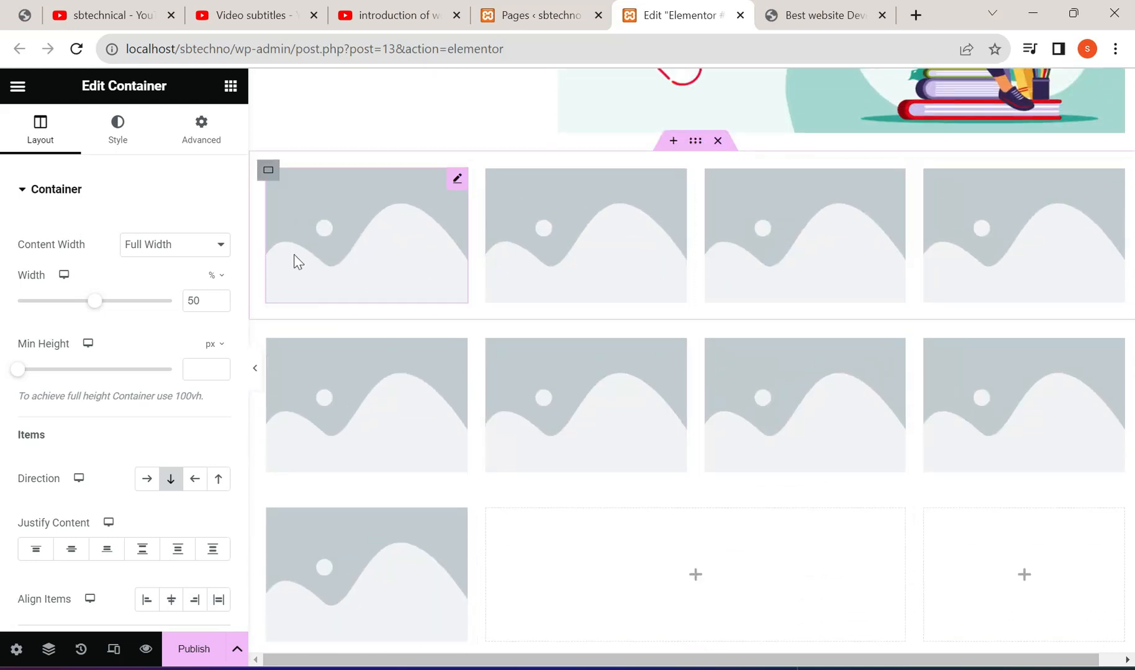
pyautogui.scroll(-7, 899, 241)
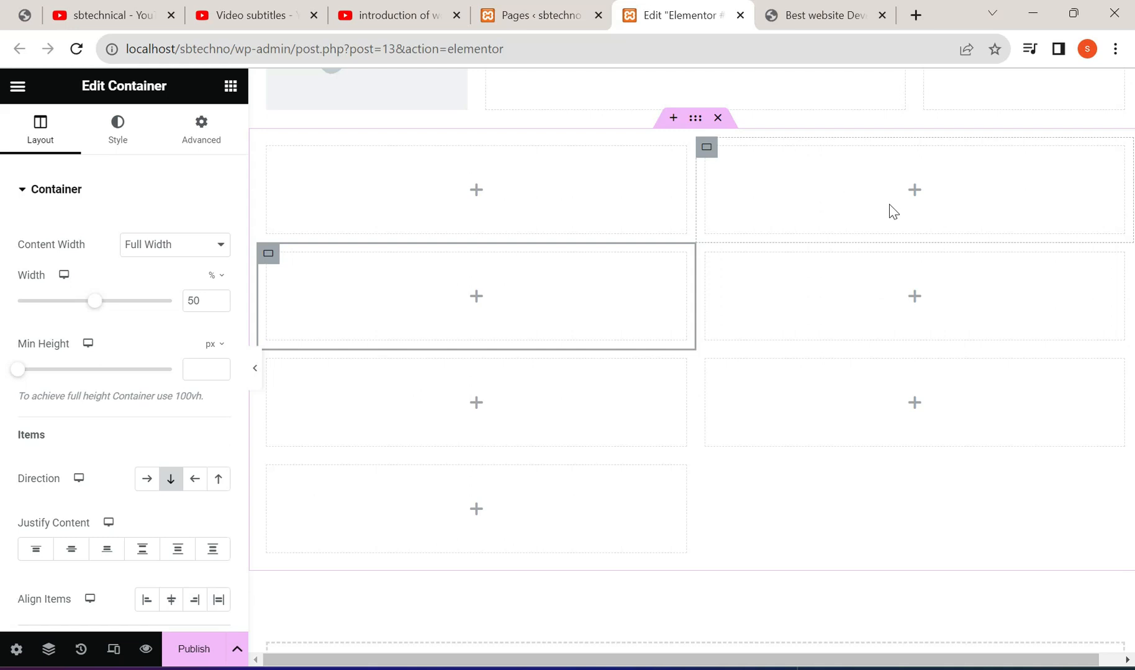
pyautogui.click(849, 193)
pyautogui.rightClick(706, 157)
pyautogui.click(740, 197)
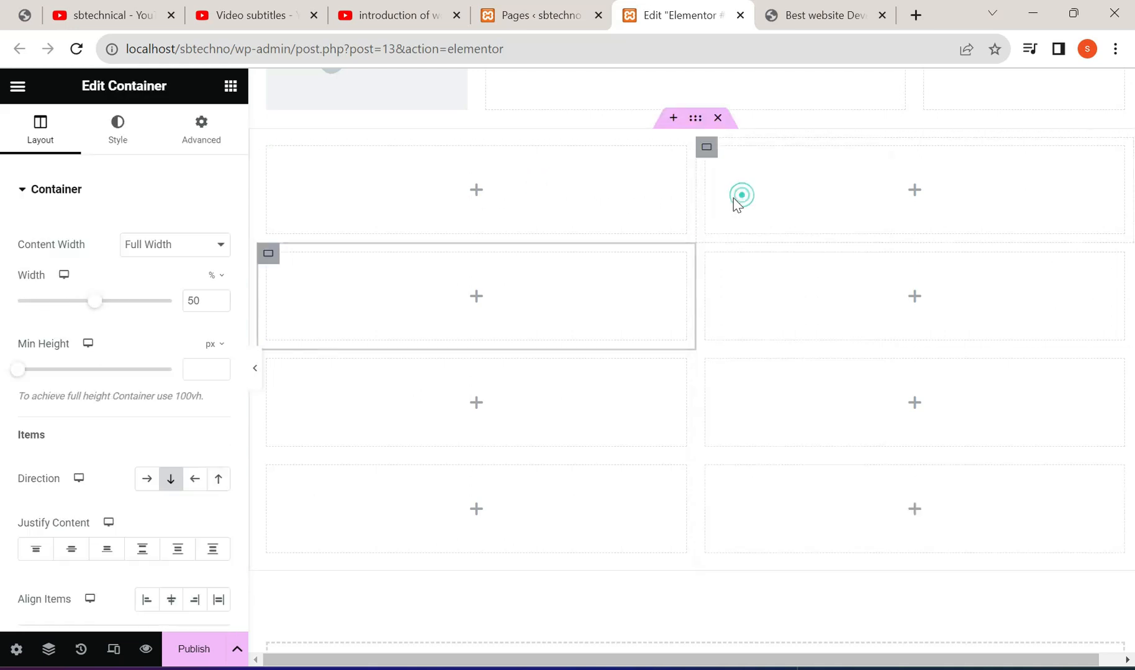
pyautogui.scroll(-3, 473, 454)
pyautogui.scroll(3, 670, 411)
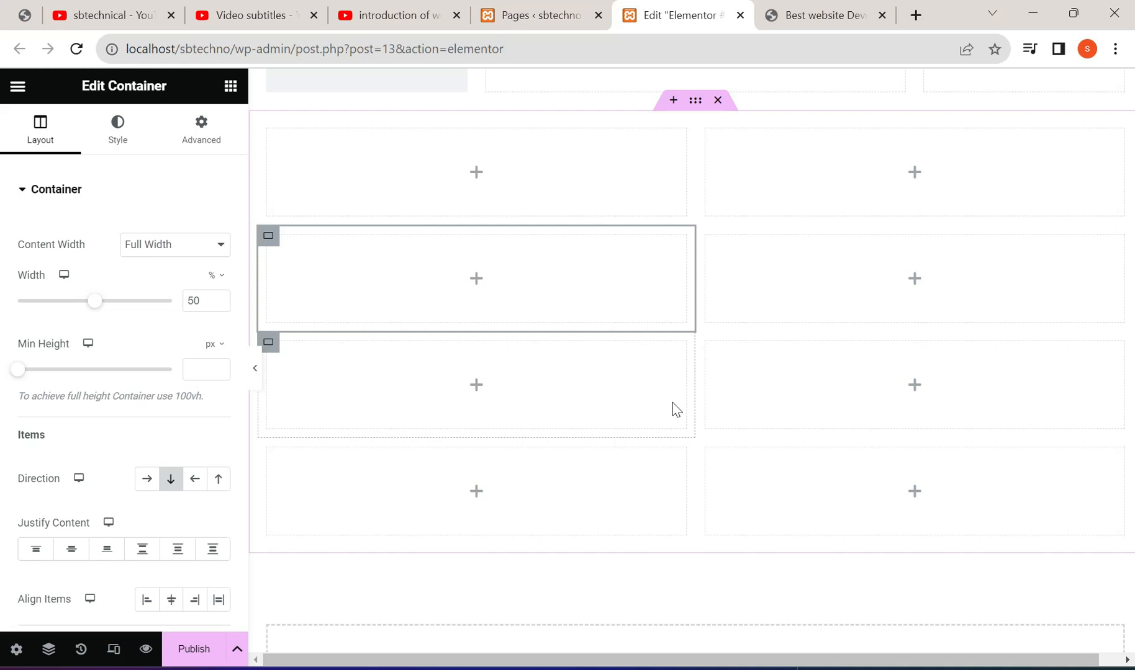
pyautogui.scroll(3, 676, 409)
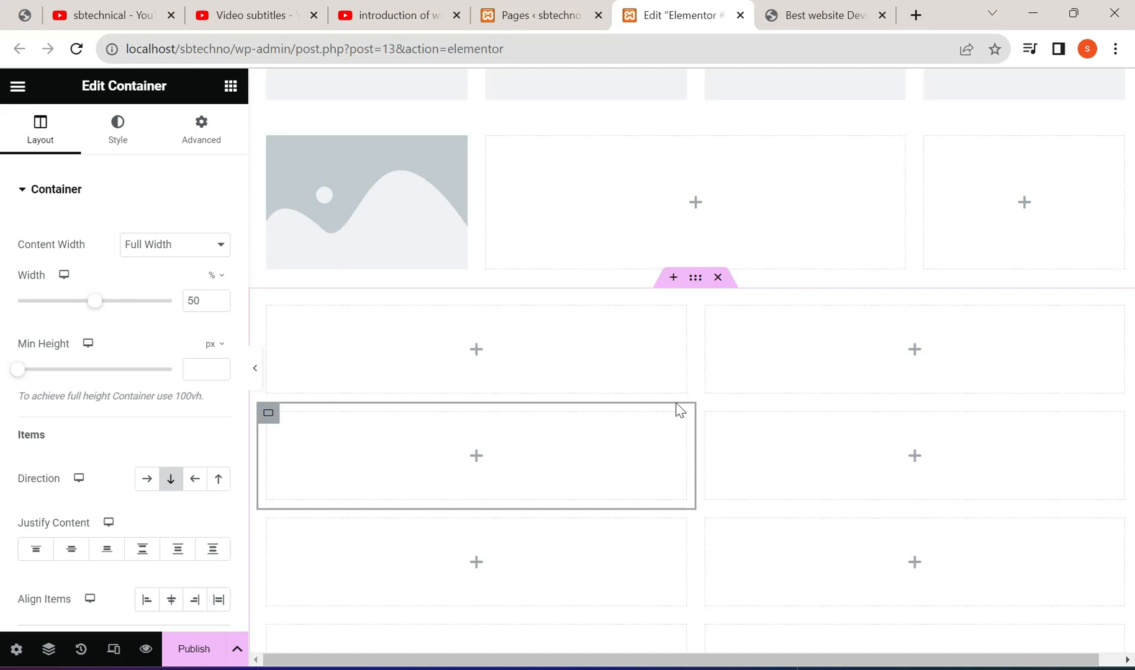
# Step: Add a container with two equal columns above one full-width row below the two-column grid
pyautogui.scroll(-6, 667, 412)
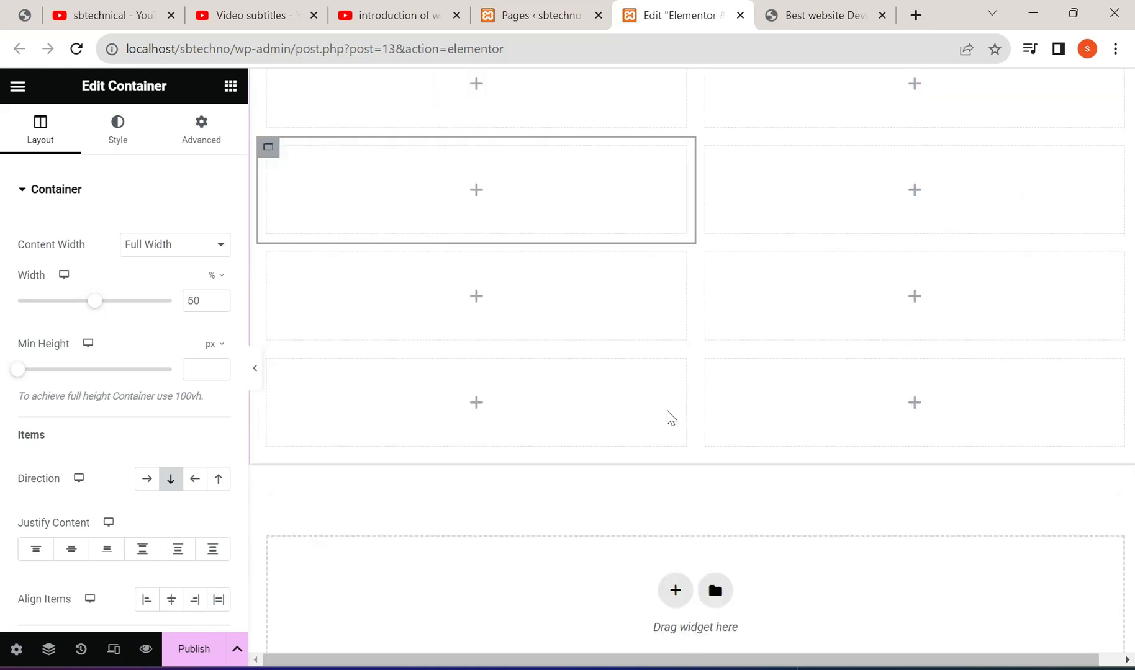
pyautogui.click(672, 499)
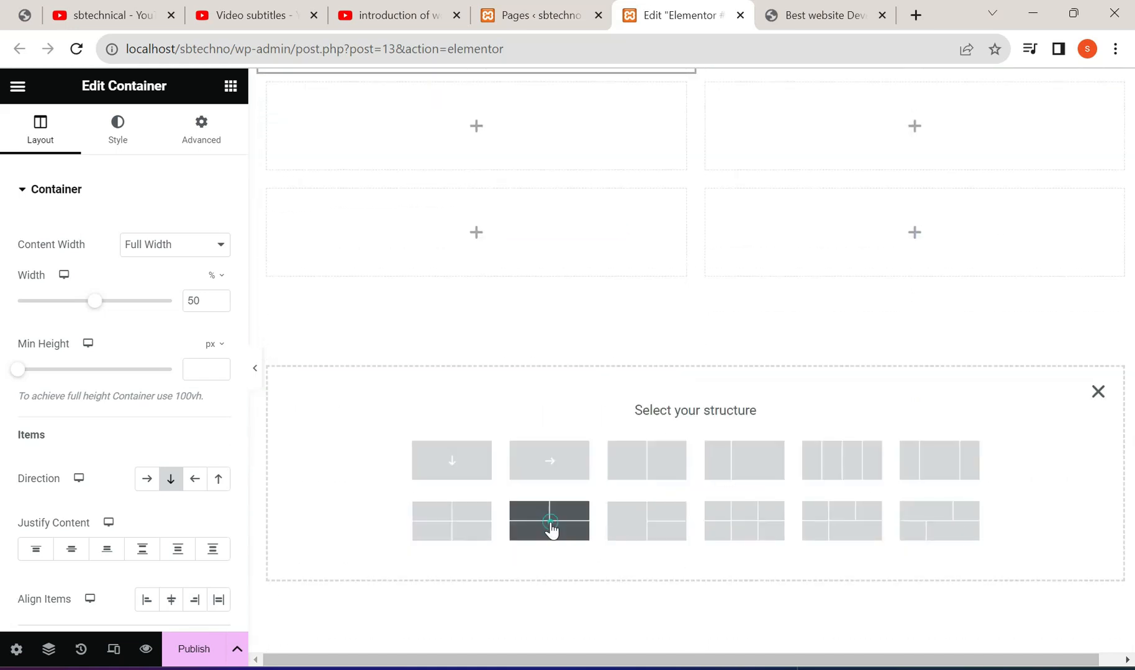
pyautogui.click(550, 528)
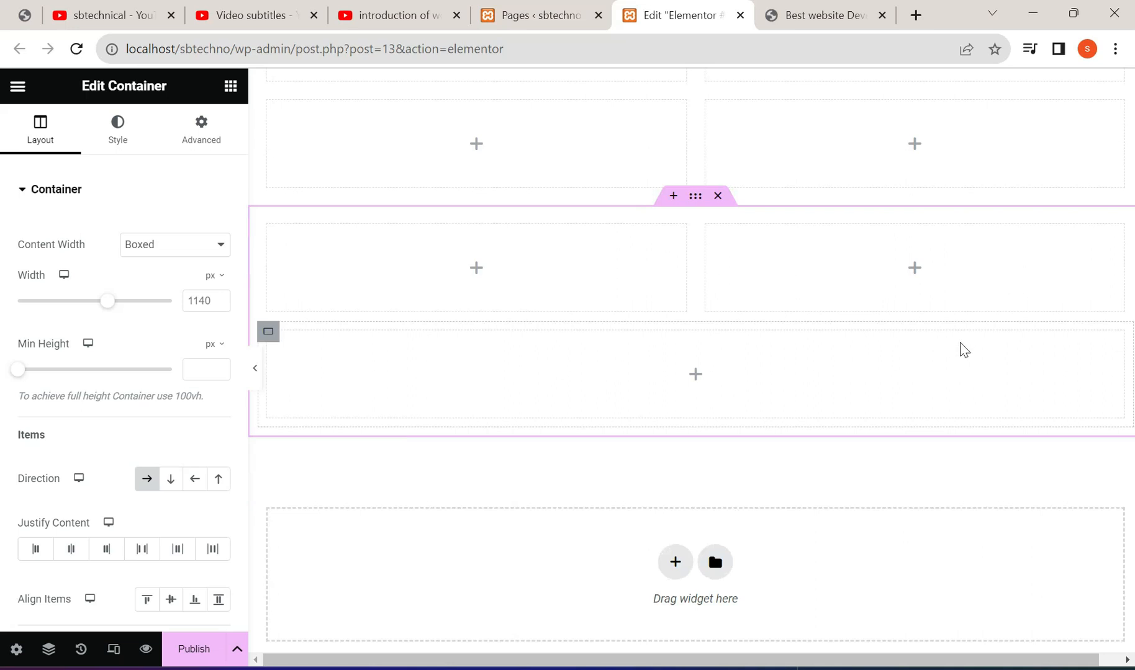
pyautogui.scroll(1, 589, 393)
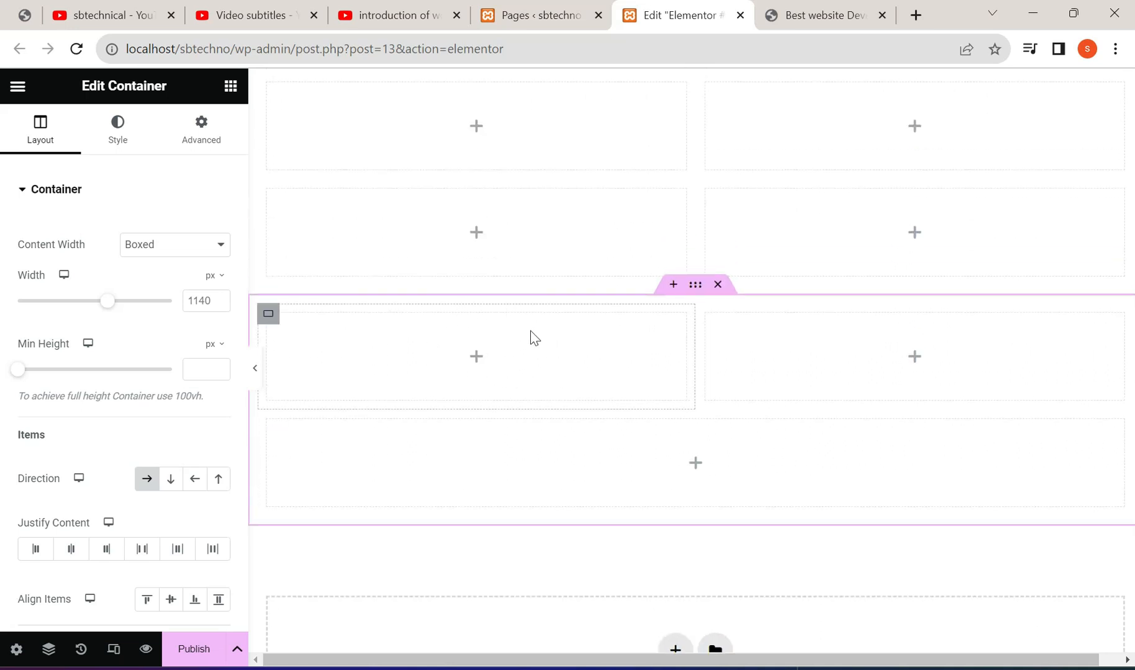
pyautogui.scroll(-1, 982, 337)
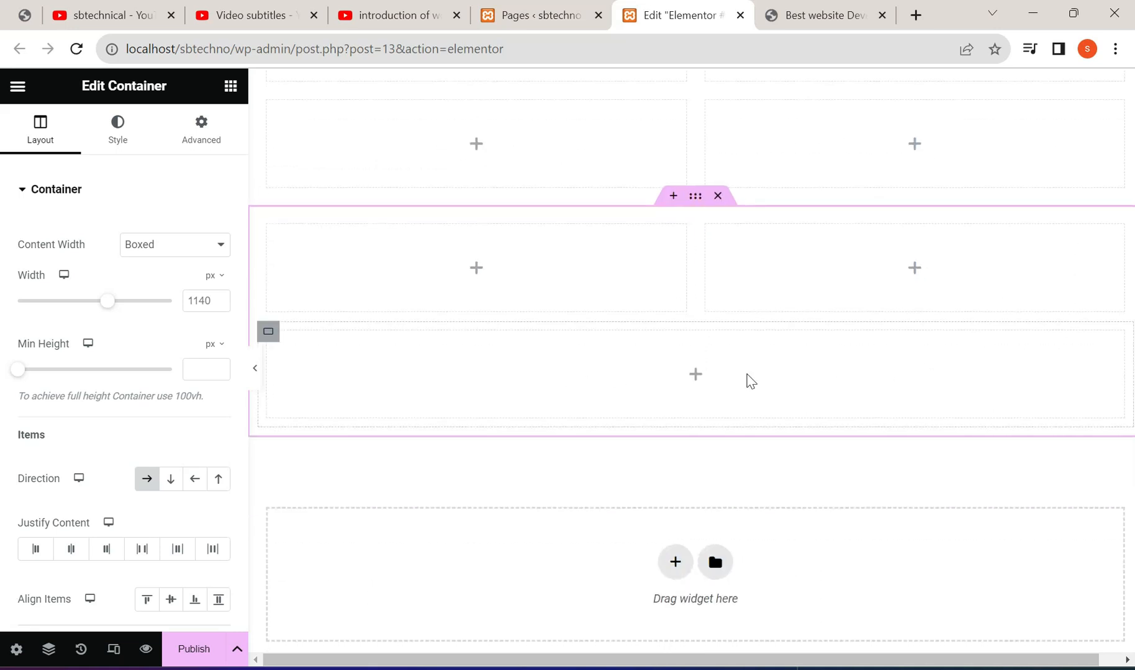
# Step: Add a container with one tall left cell beside two stacked right cells at the end of the page
pyautogui.scroll(-1, 807, 404)
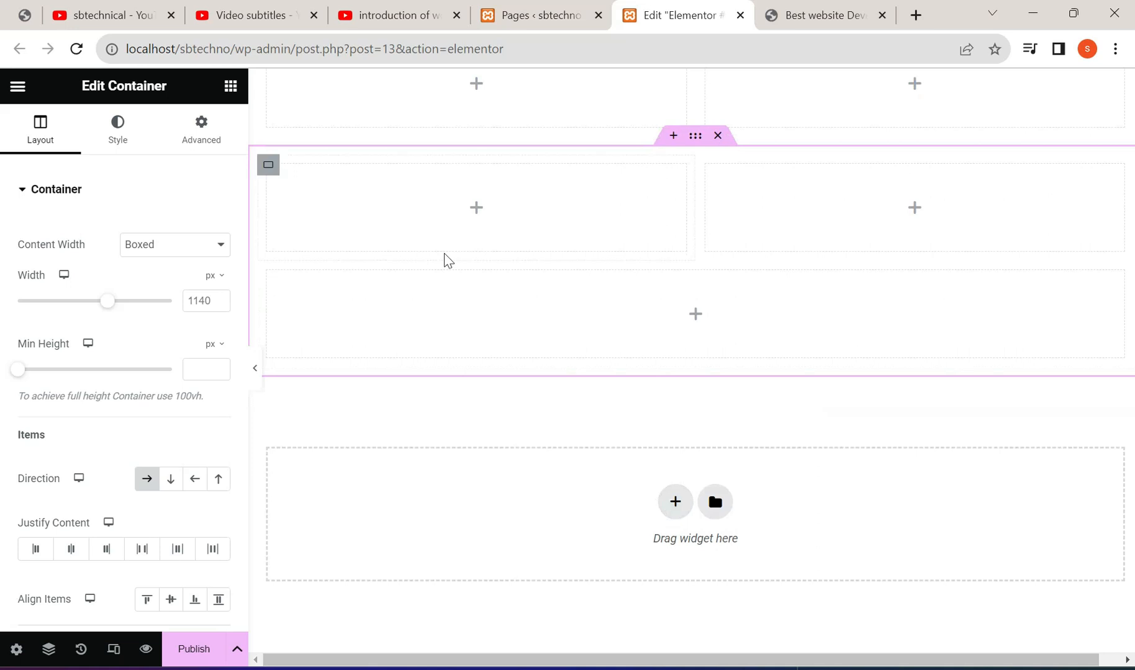
pyautogui.click(675, 501)
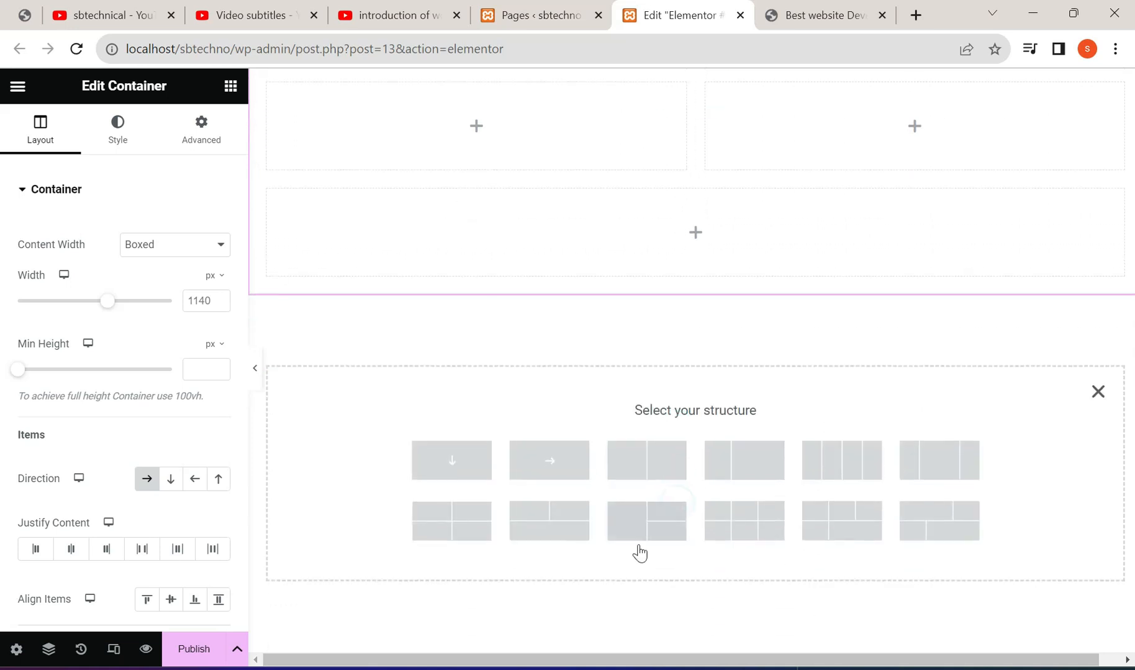
pyautogui.click(663, 534)
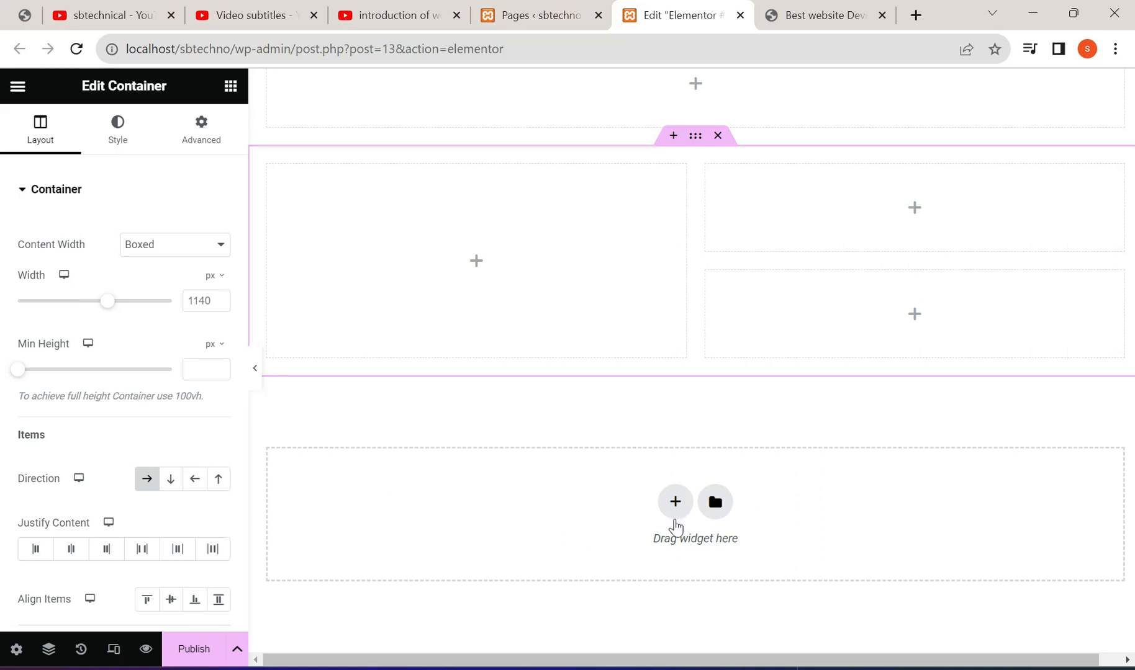
# Step: Add a container with two rows of three equal columns and duplicate its first row's third cell to start a third row
pyautogui.click(675, 501)
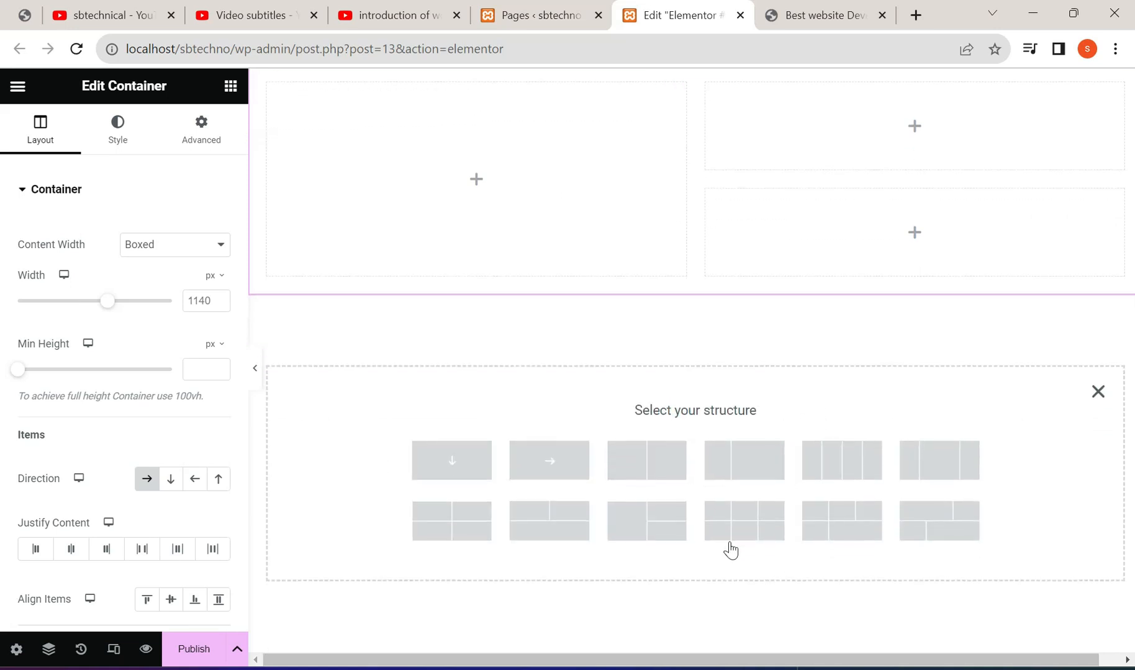
pyautogui.click(742, 528)
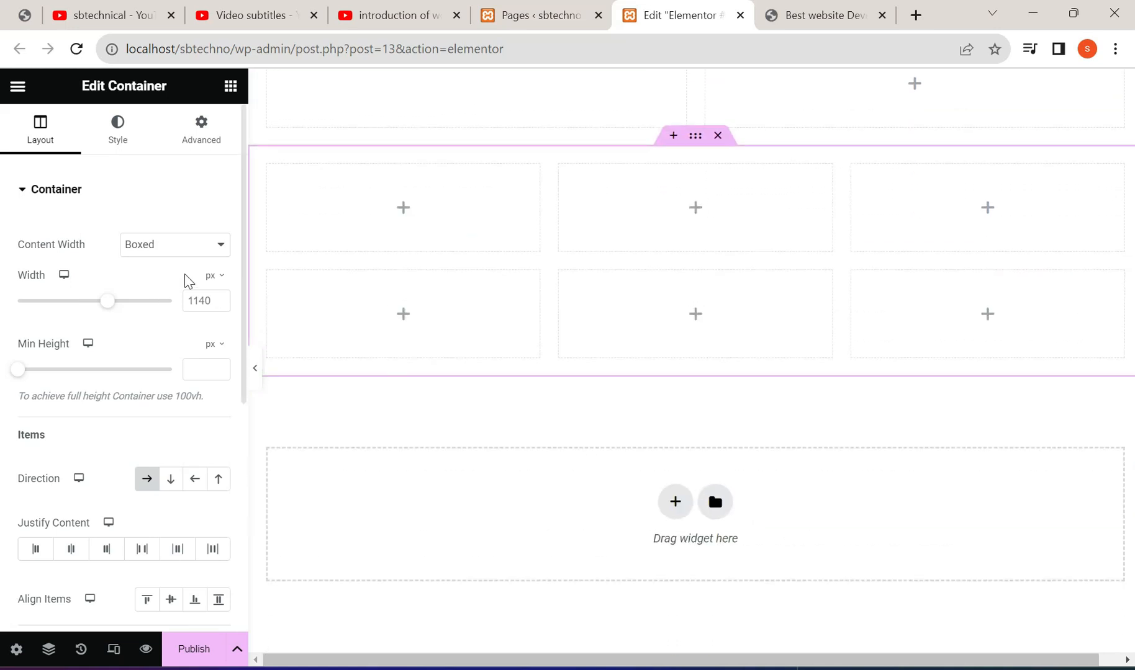
pyautogui.rightClick(853, 171)
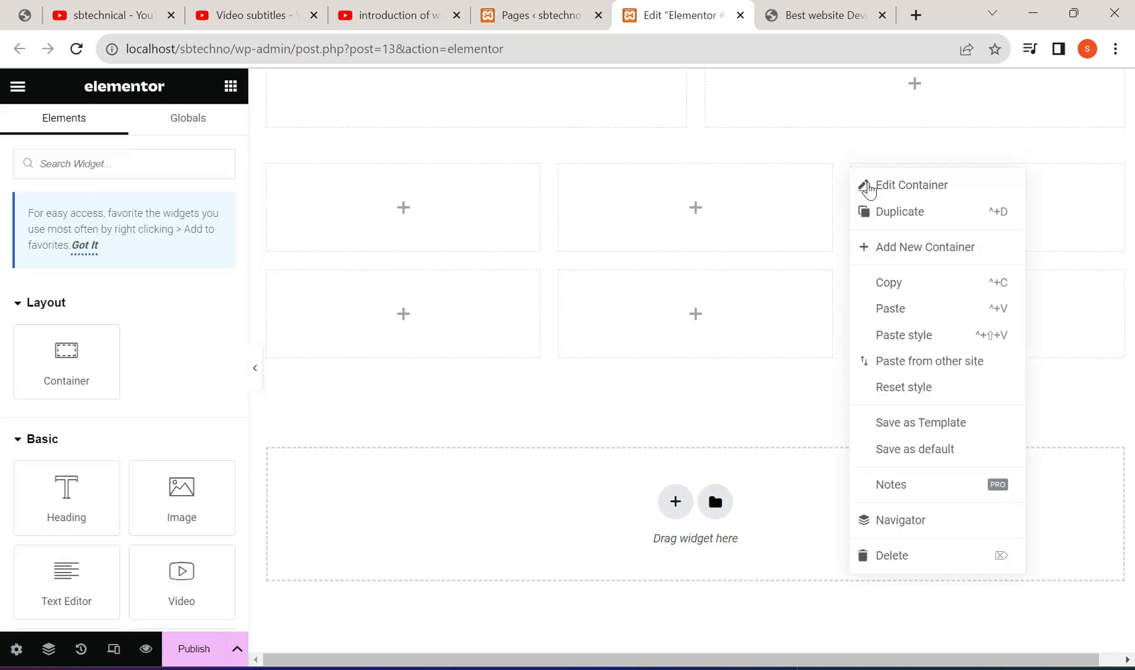
pyautogui.click(877, 215)
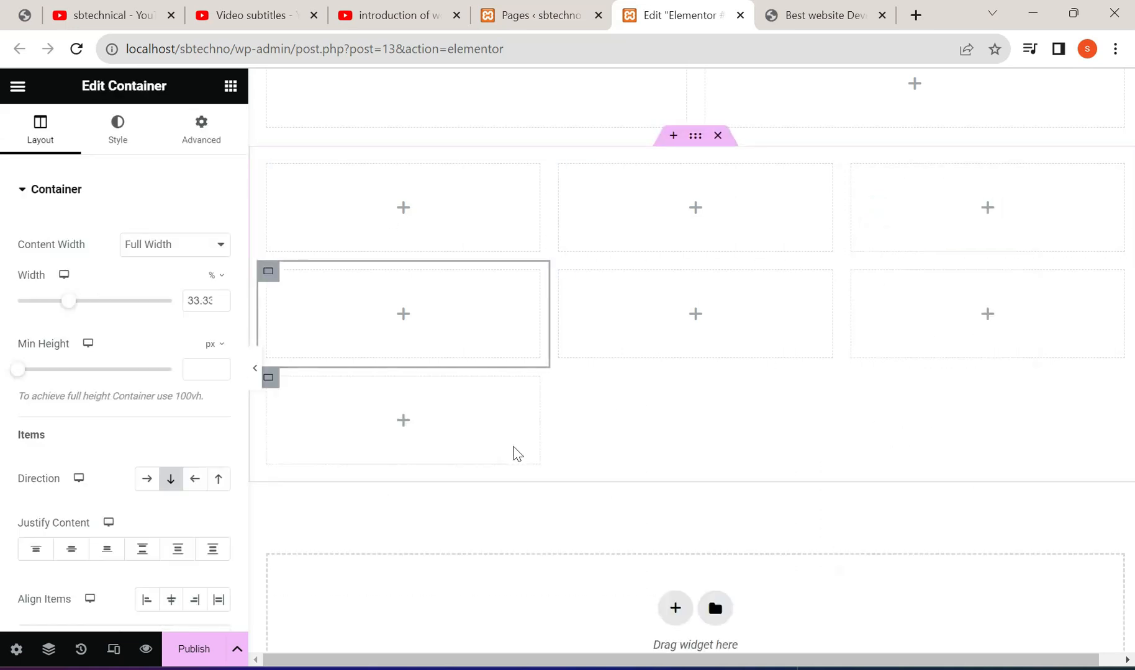
pyautogui.click(478, 433)
# Step: Compare with the two-column grid higher up, and duplicate the three-column grid's first-row third cell again to extend the third row
pyautogui.scroll(9, 479, 432)
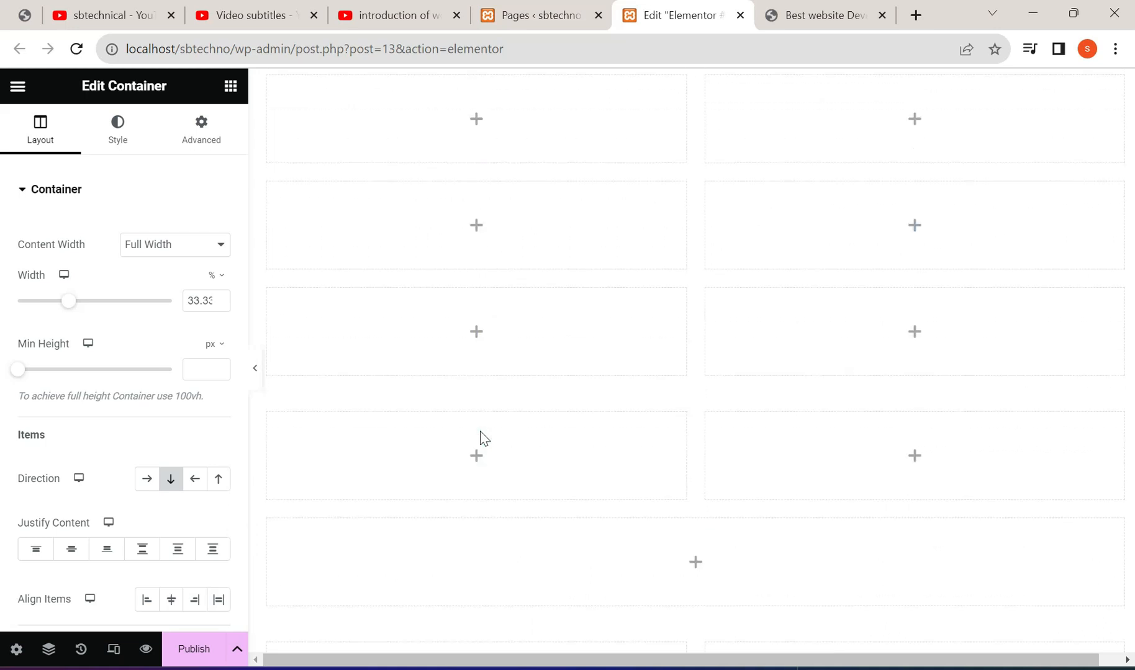
pyautogui.scroll(1, 687, 188)
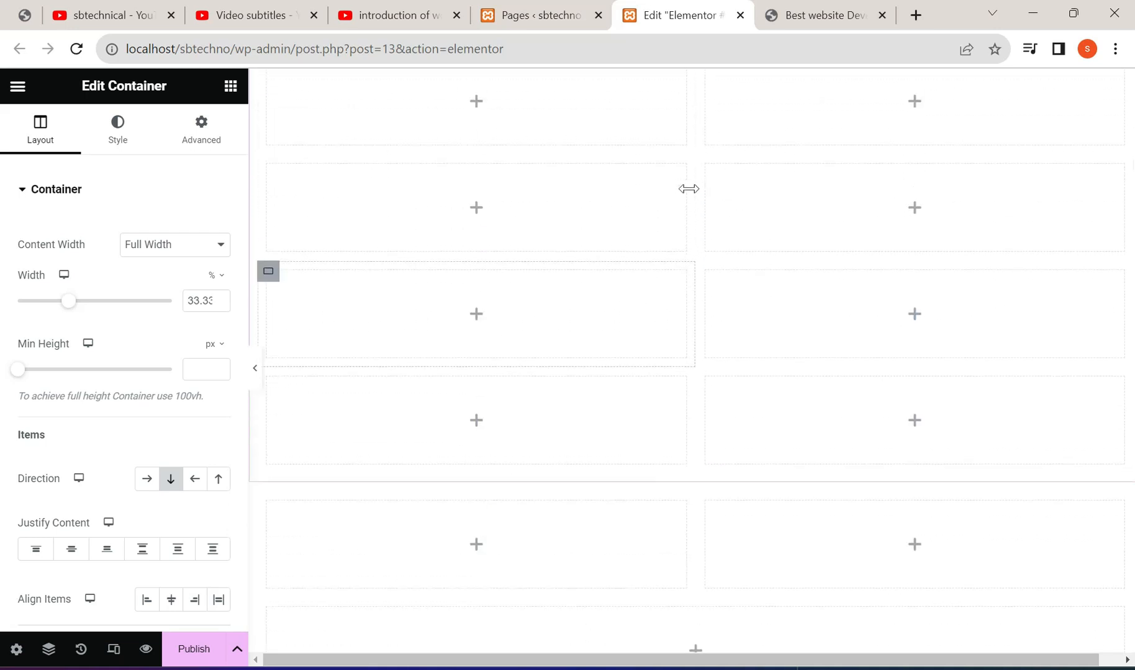
pyautogui.scroll(1, 597, 236)
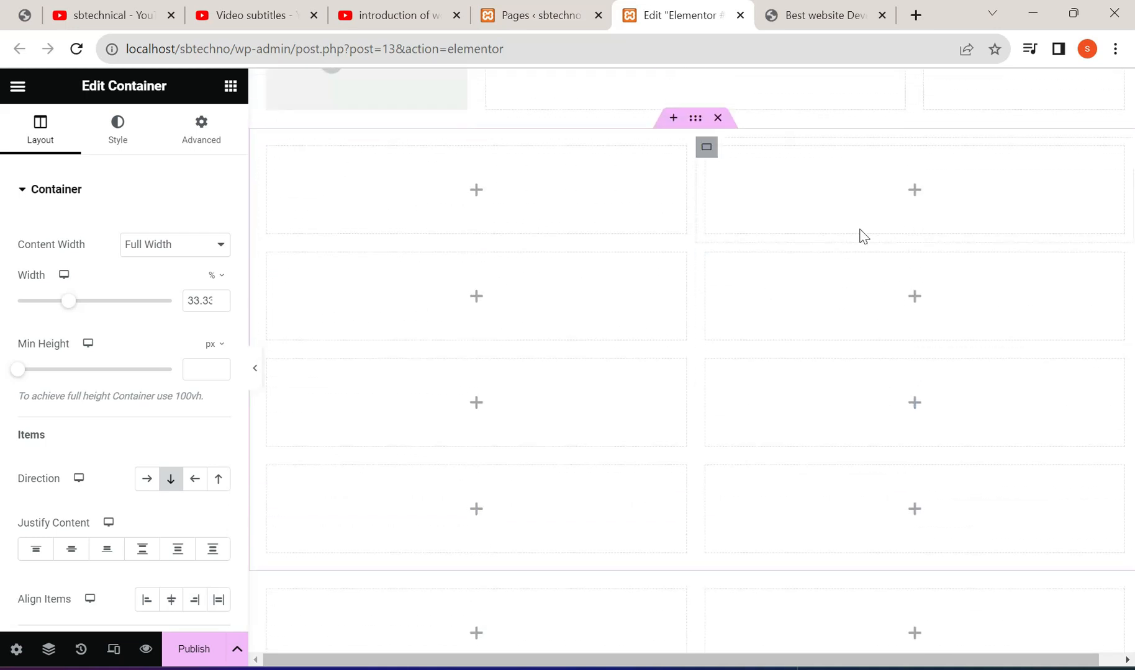
pyautogui.scroll(-5, 657, 245)
pyautogui.scroll(-6, 657, 246)
pyautogui.scroll(2, 631, 250)
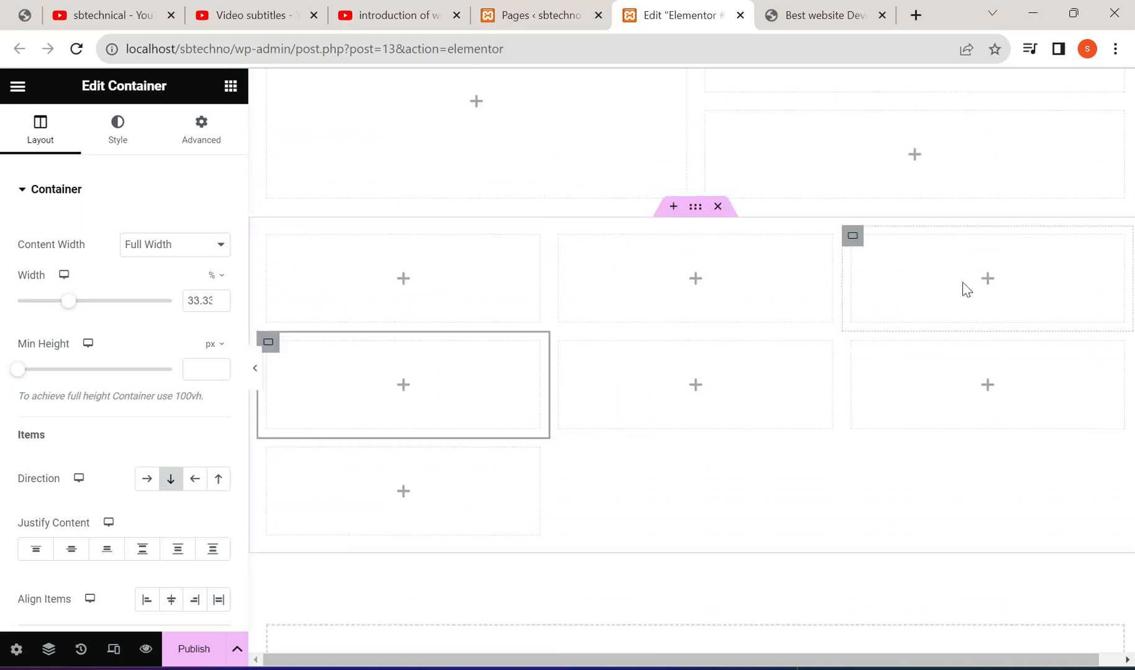
pyautogui.rightClick(852, 237)
pyautogui.click(889, 276)
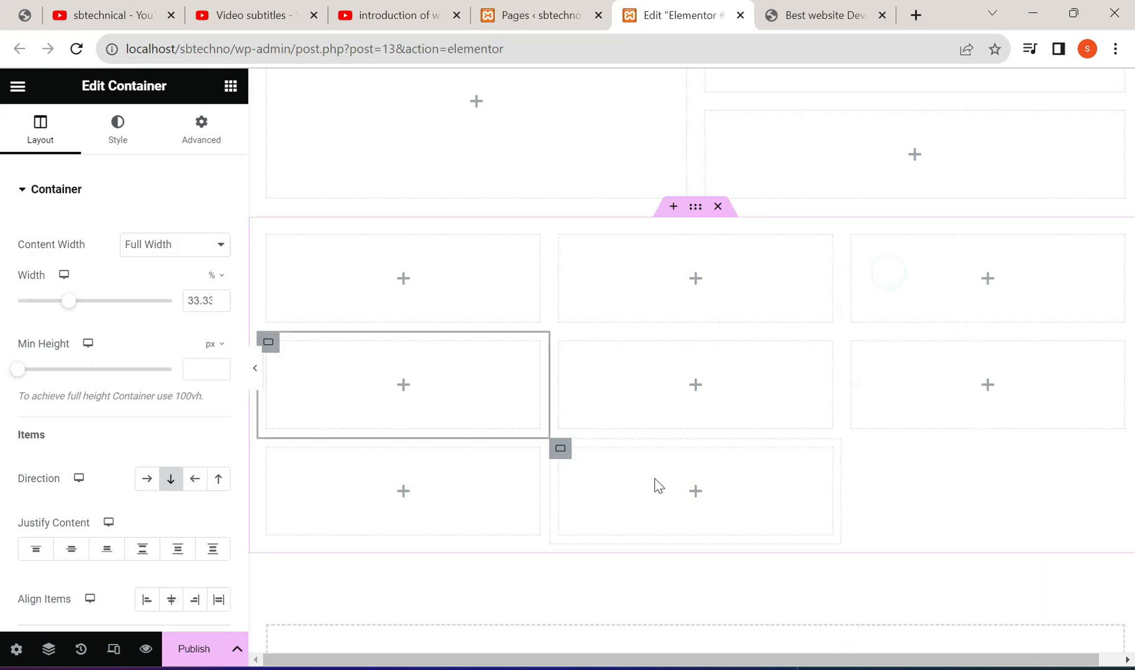
pyautogui.click(717, 477)
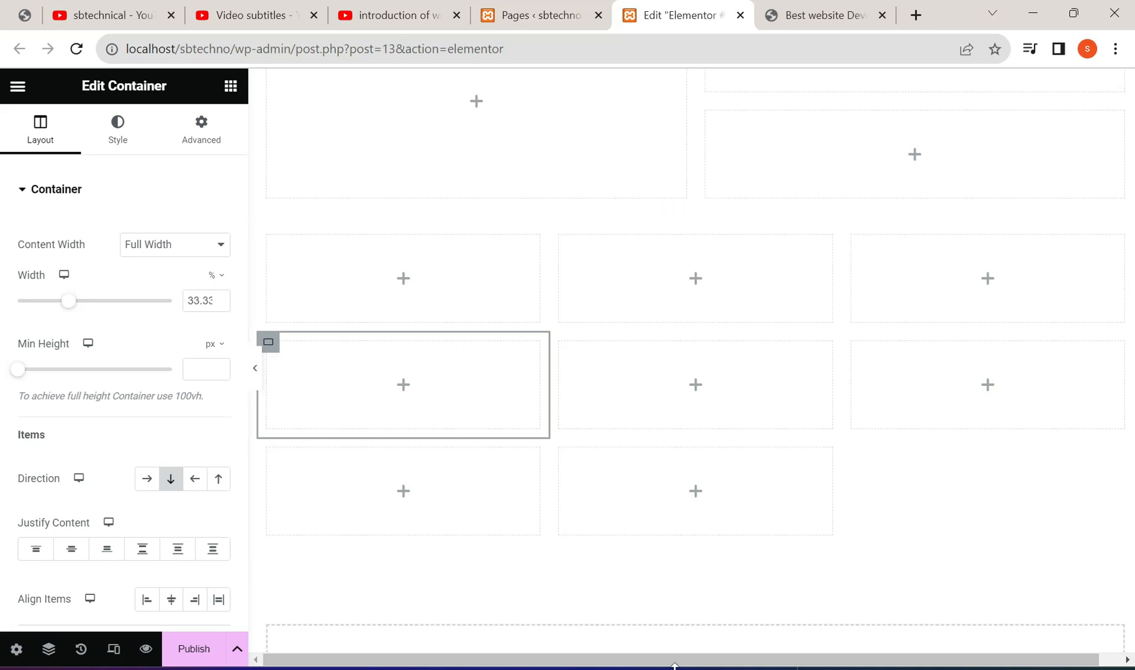
# Step: Add a container below the three-column grid with three equal cells above a one-third and a two-thirds cell
pyautogui.scroll(-3, 720, 497)
pyautogui.scroll(5, 720, 504)
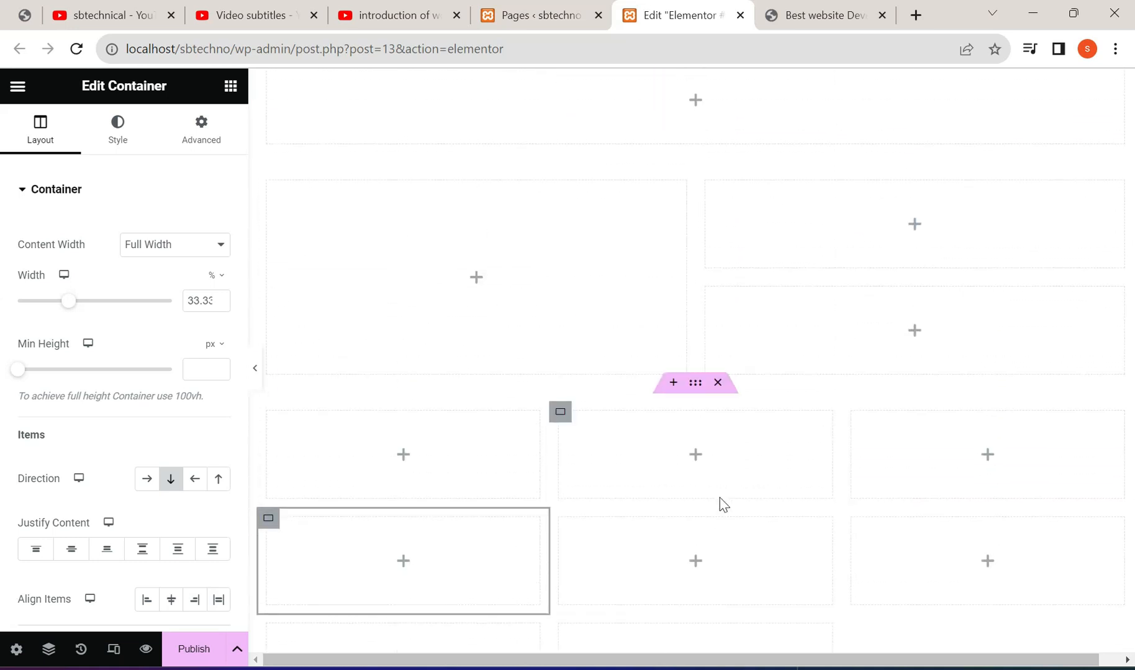
pyautogui.scroll(-1, 720, 504)
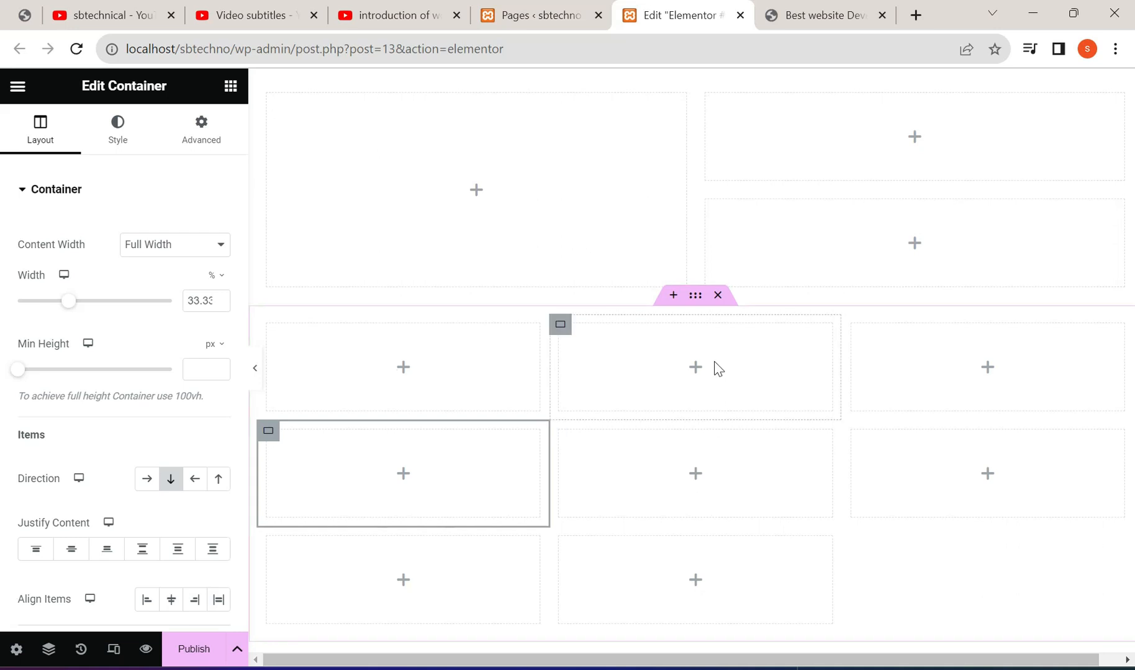
pyautogui.click(672, 296)
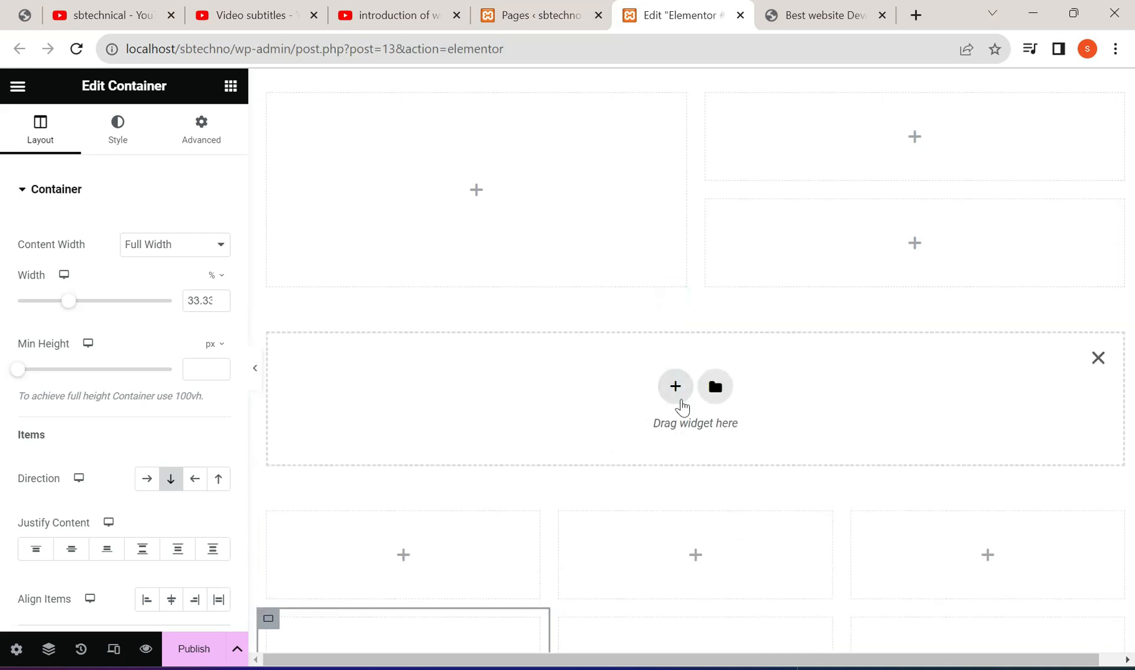
pyautogui.scroll(-7, 684, 406)
pyautogui.click(686, 495)
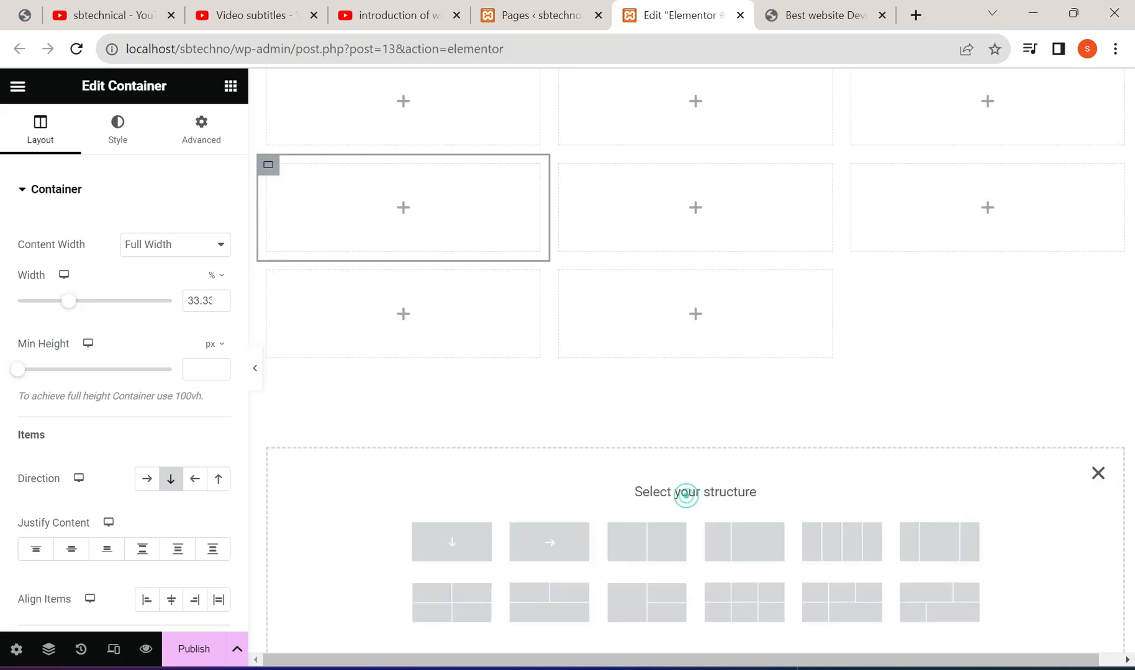
pyautogui.click(859, 527)
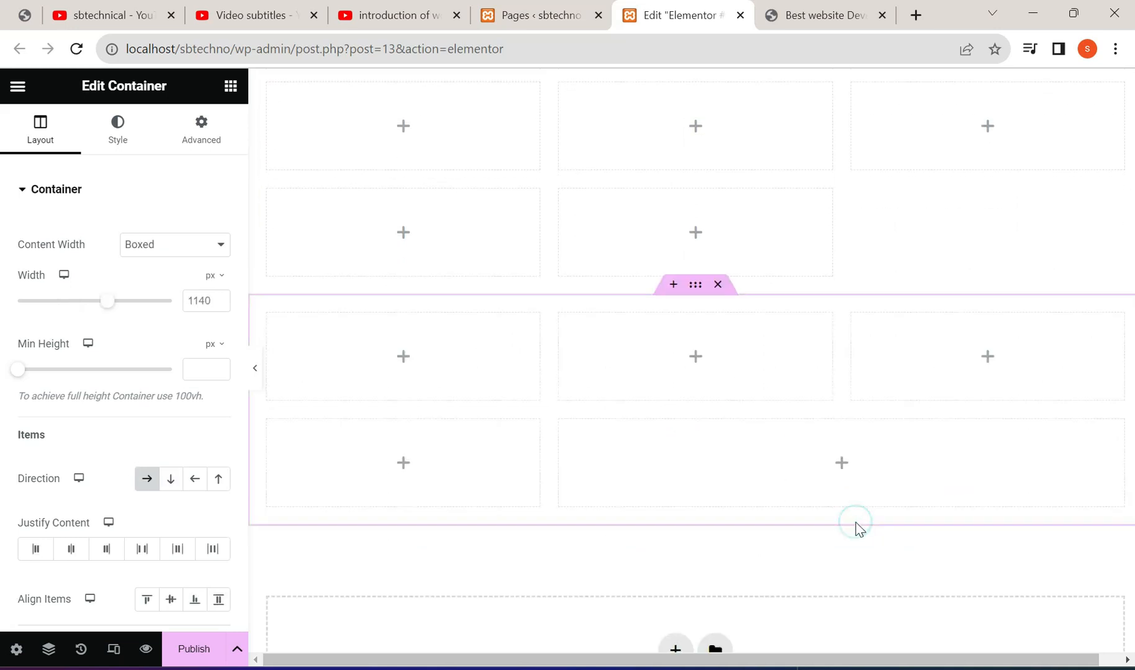
# Step: Add a container at the page end with a wide and a narrow cell above a narrow and a wide cell
pyautogui.scroll(-1, 694, 456)
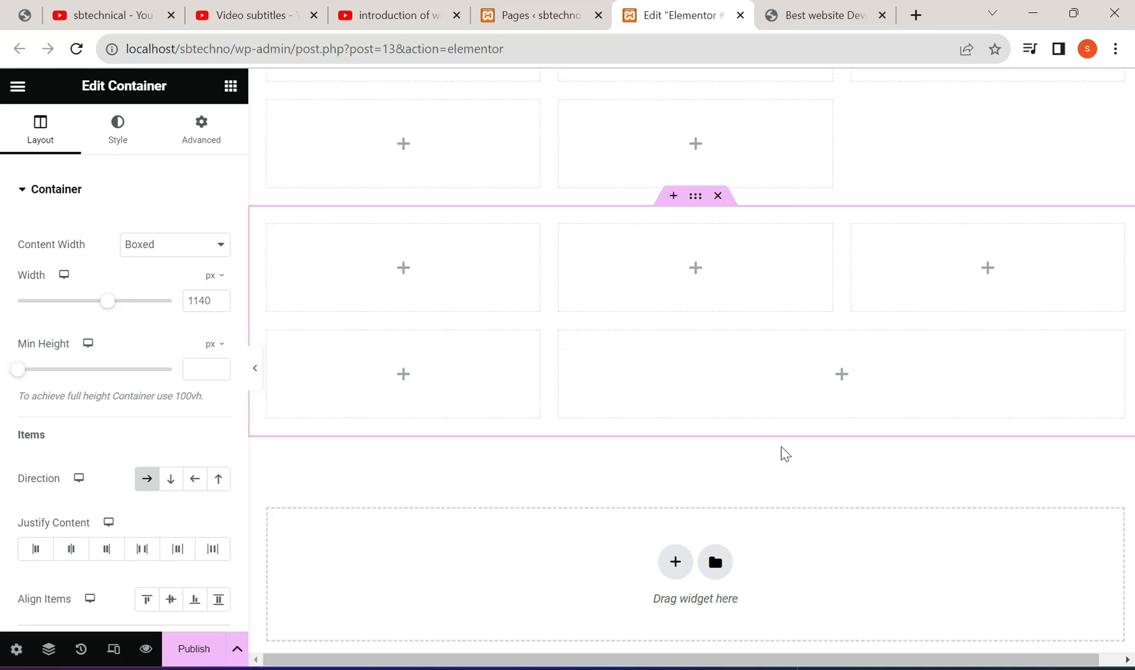
pyautogui.click(675, 562)
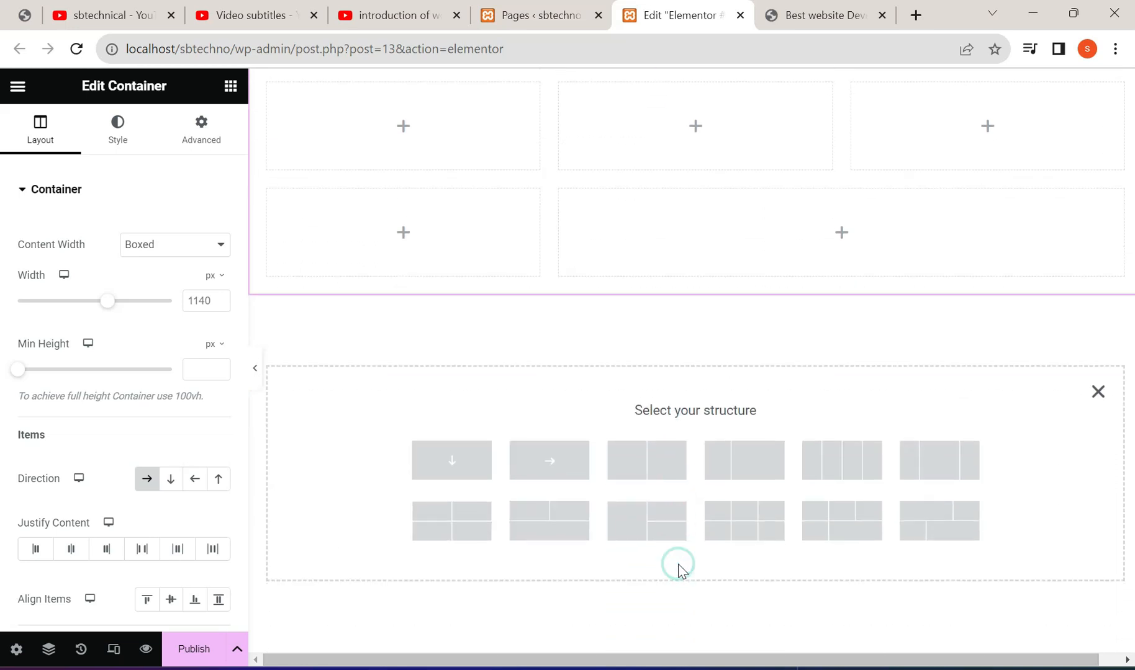
pyautogui.click(973, 521)
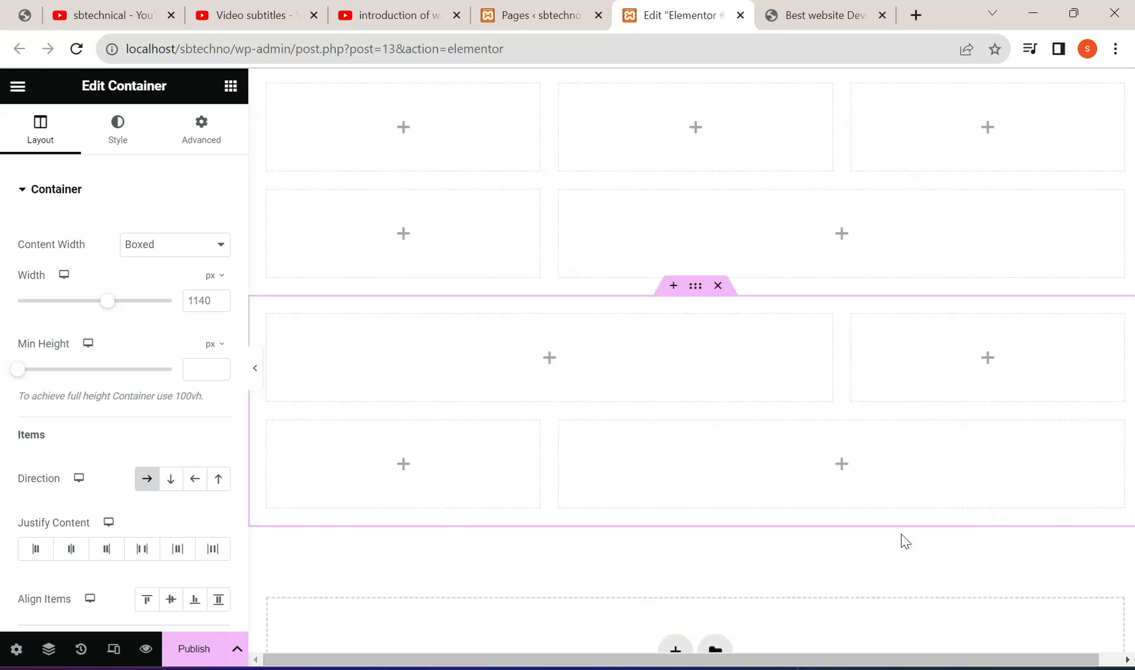
# Step: Review the newly added container structures and the earlier image and list sections across the whole page
pyautogui.scroll(1, 940, 500)
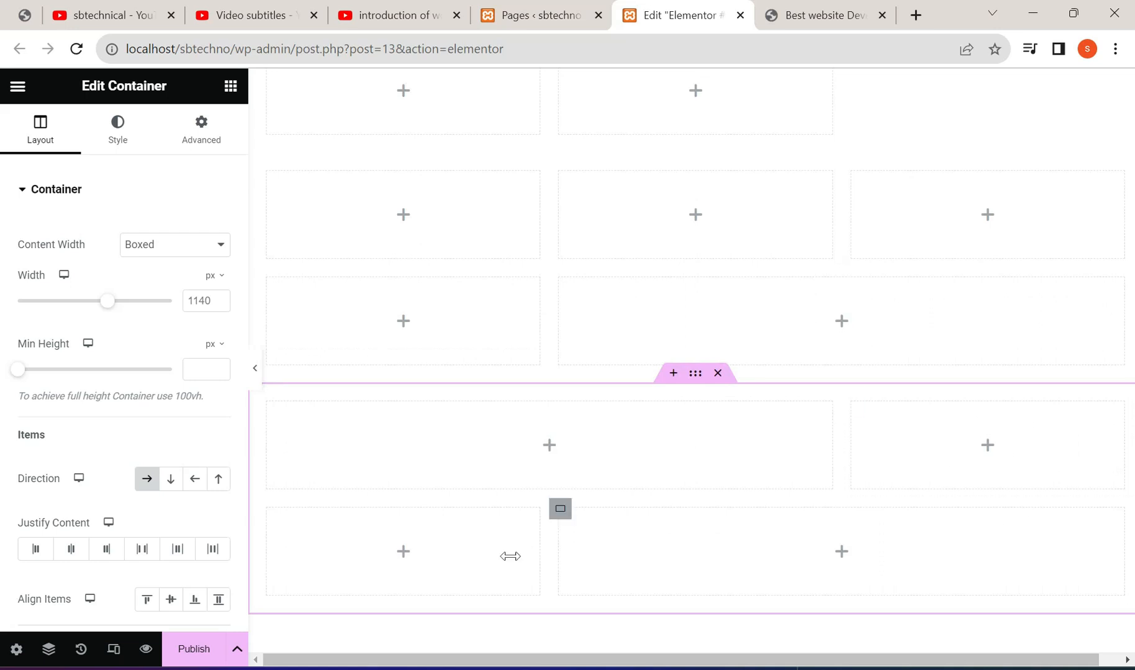
pyautogui.scroll(-2, 879, 518)
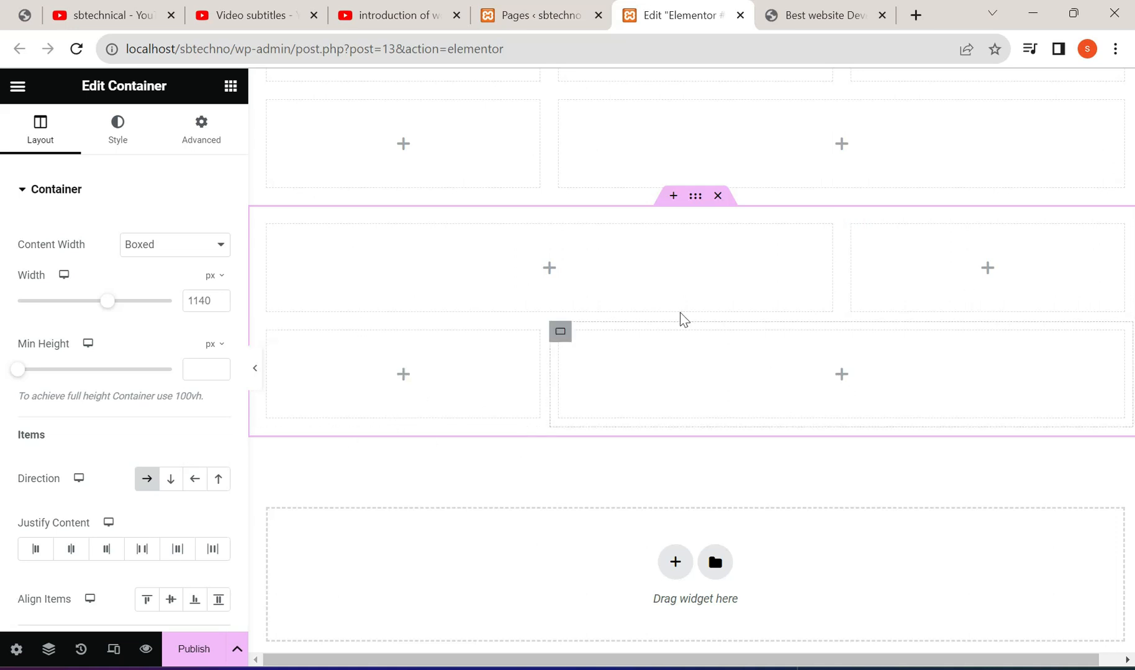
pyautogui.scroll(2, 620, 388)
pyautogui.scroll(1, 633, 405)
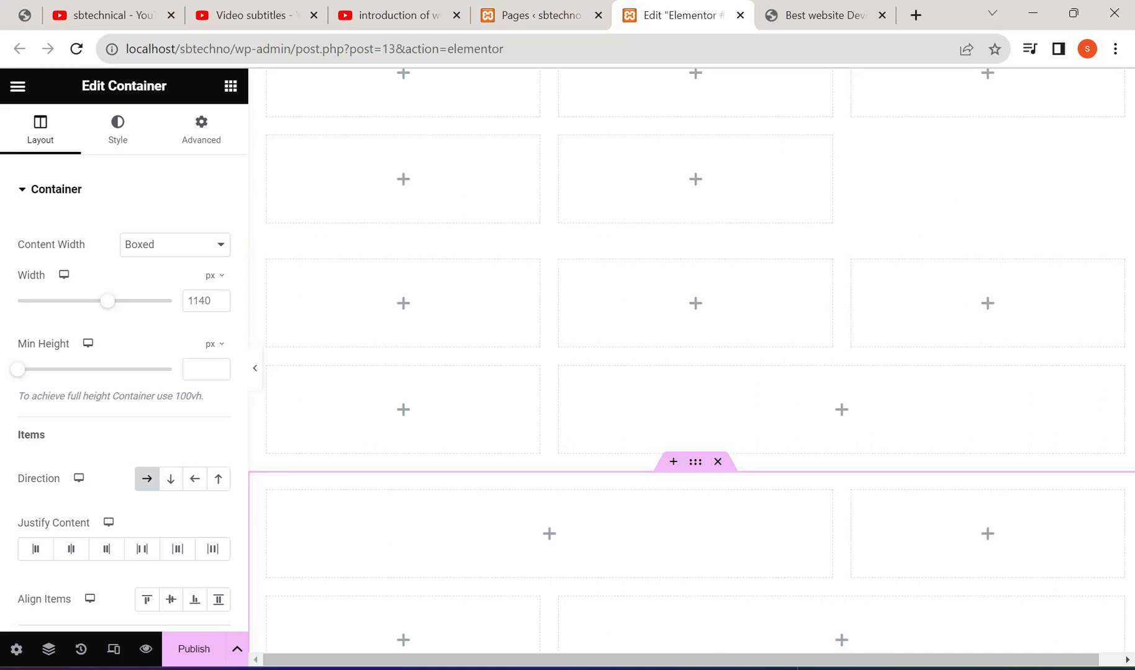
pyautogui.scroll(-5, 615, 586)
pyautogui.scroll(15, 625, 583)
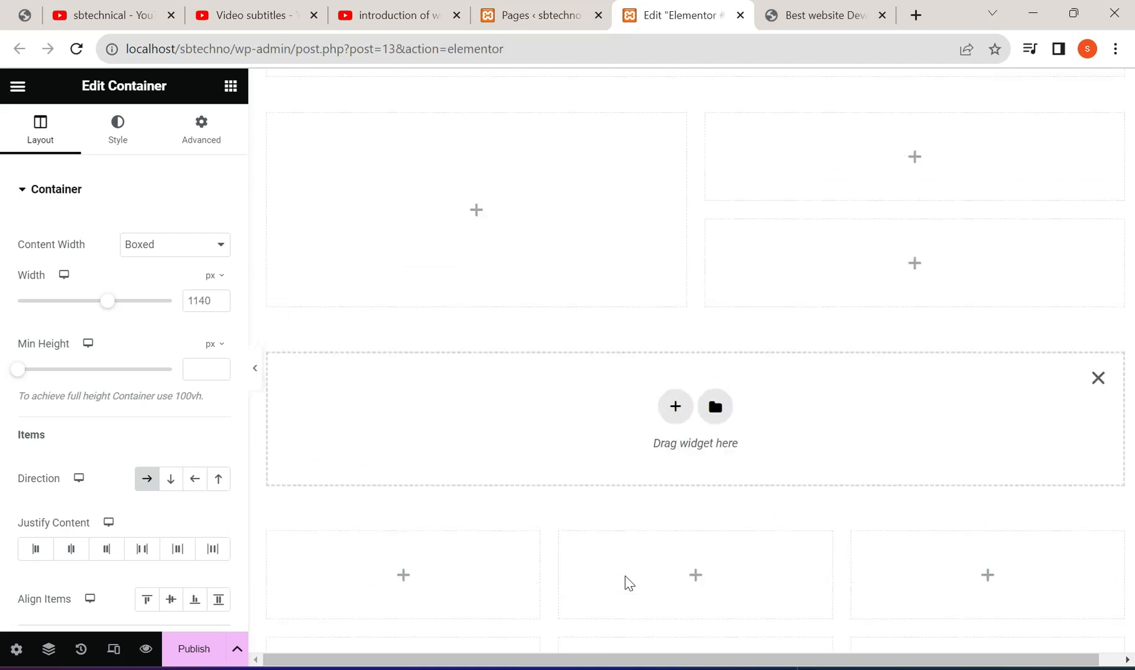
pyautogui.scroll(15, 628, 583)
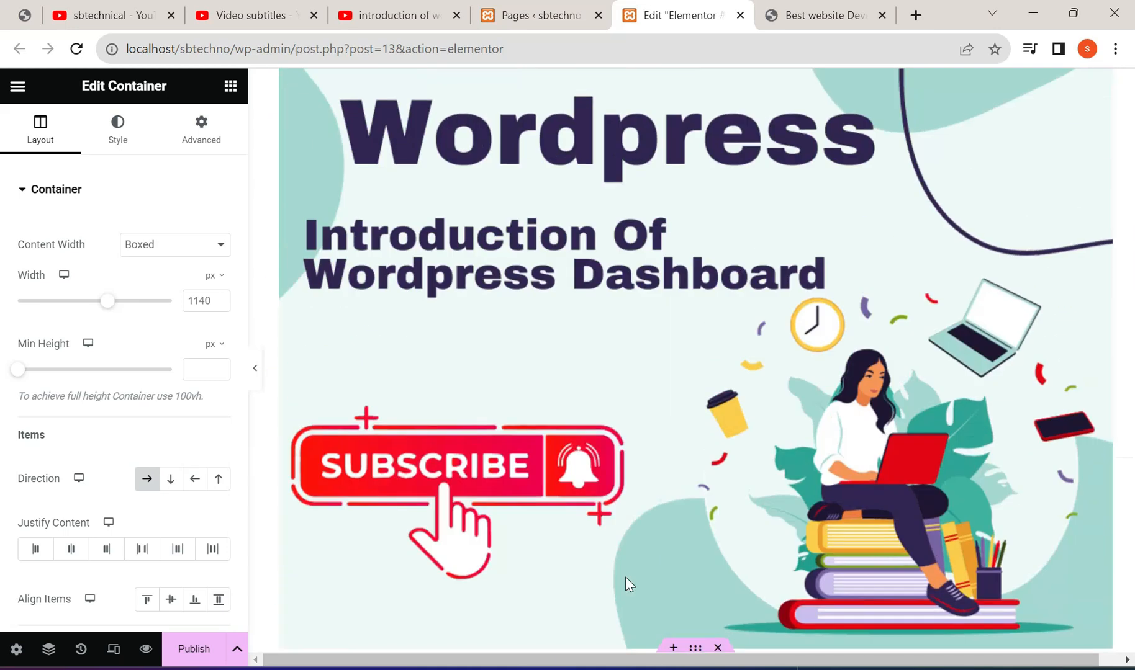
pyautogui.scroll(2, 627, 578)
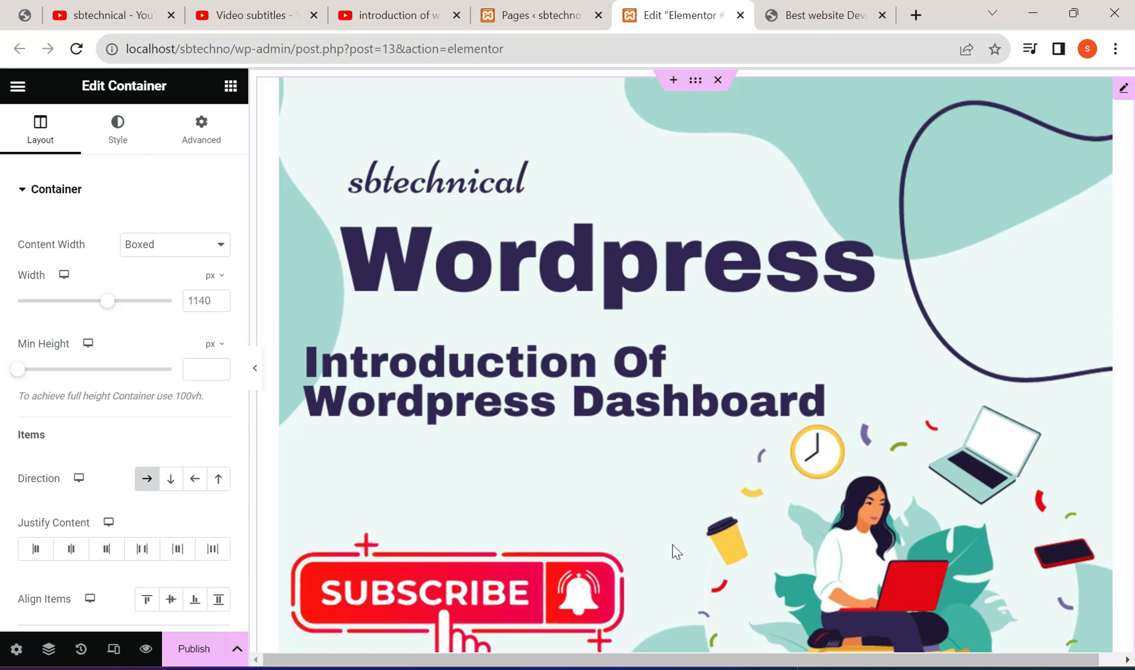
pyautogui.scroll(-15, 705, 514)
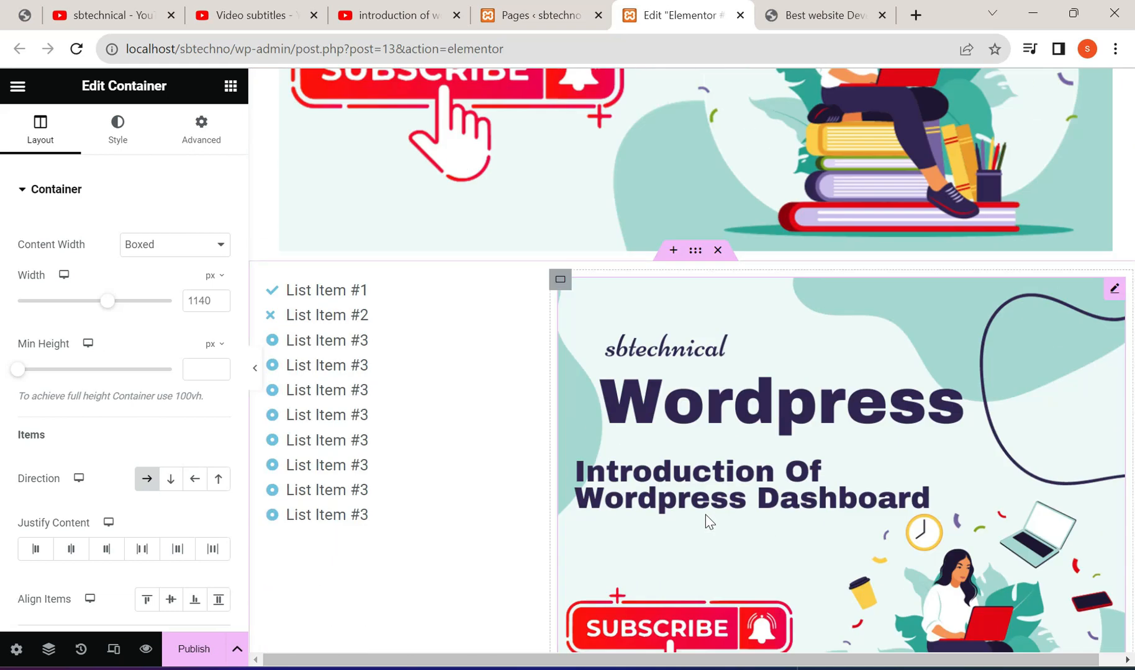